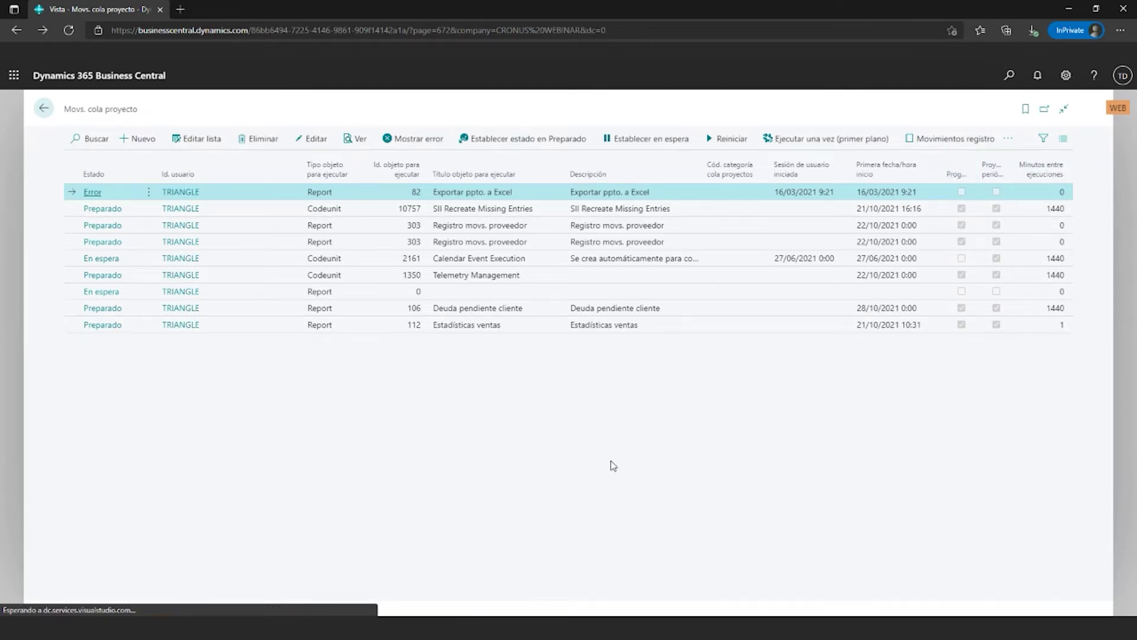
Return to the role center, view the Estadísticas ventas PDF created 21/10/2021 10:31 in the report inbox, and close it
key("Escape")
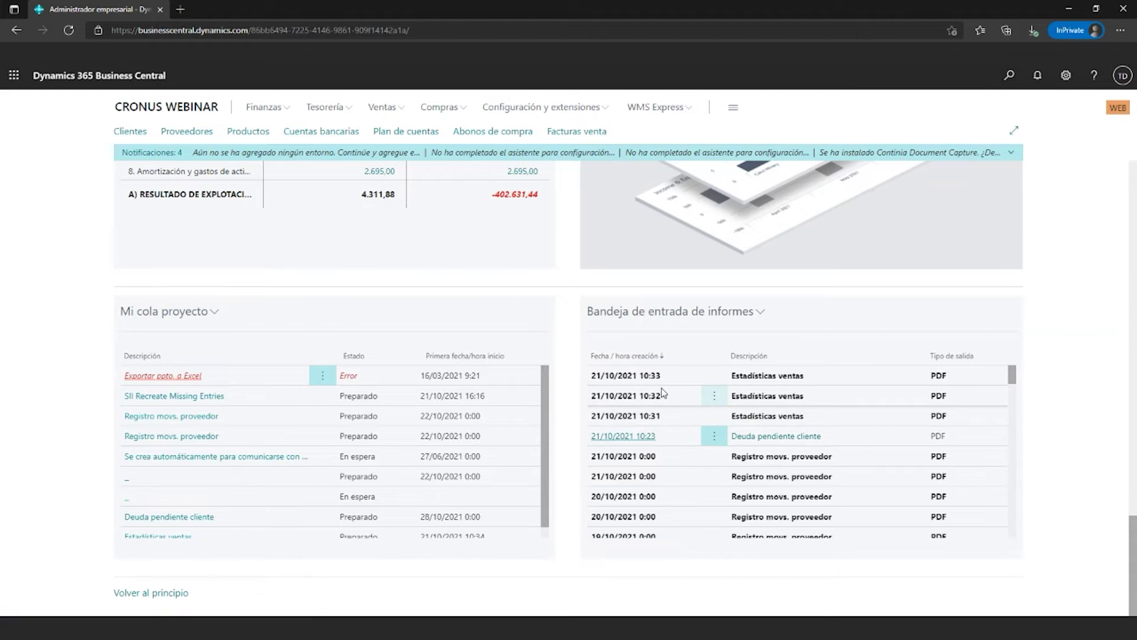
left_click(772, 416)
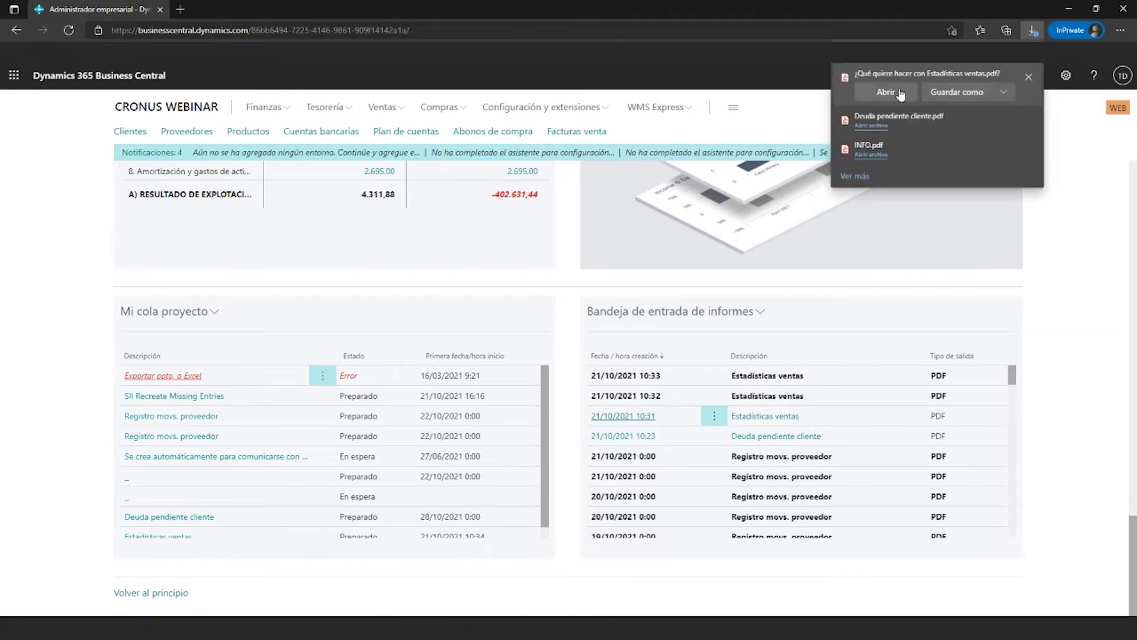
left_click(900, 94)
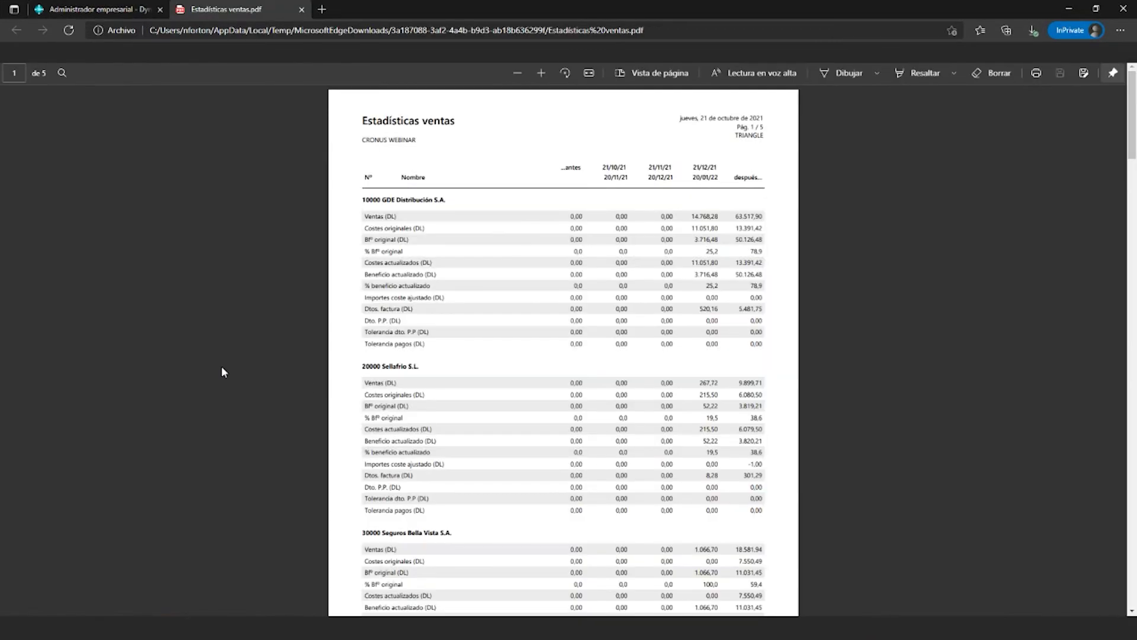
left_click(302, 10)
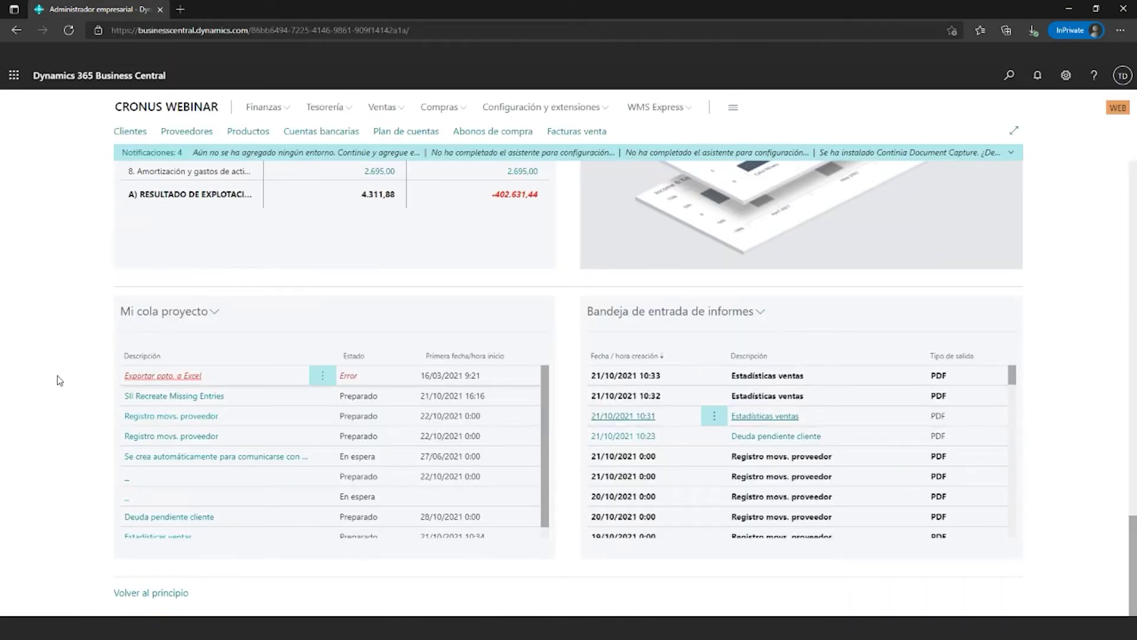
Open the Estadísticas ventas entry in Mi cola proyecto and set it on hold for editing
scroll(292, 457, "down", 1)
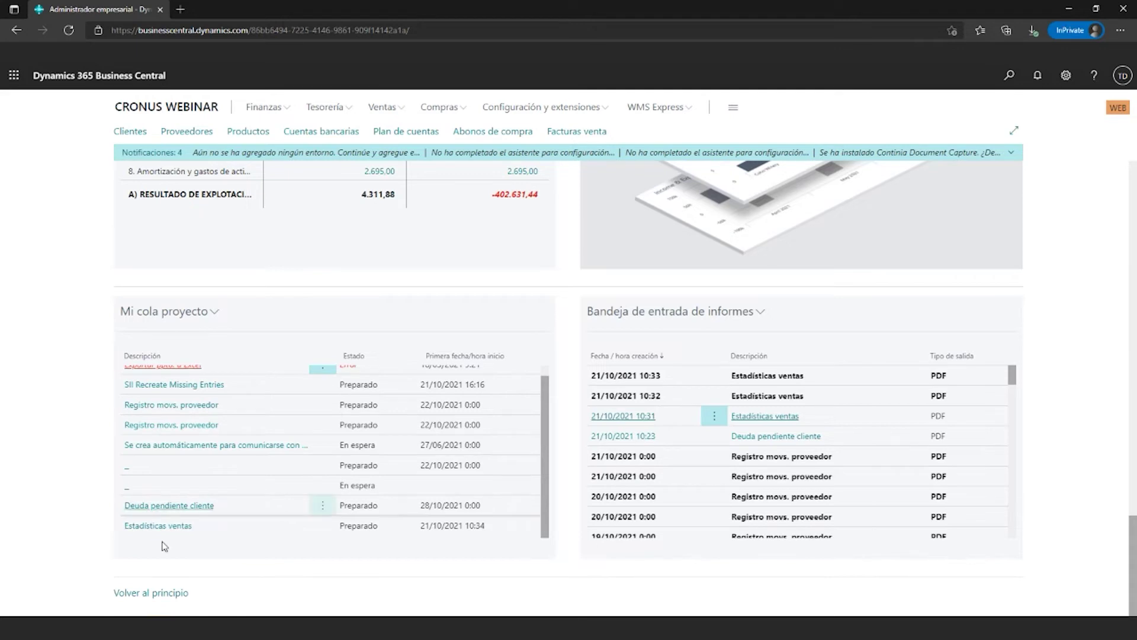
left_click(149, 527)
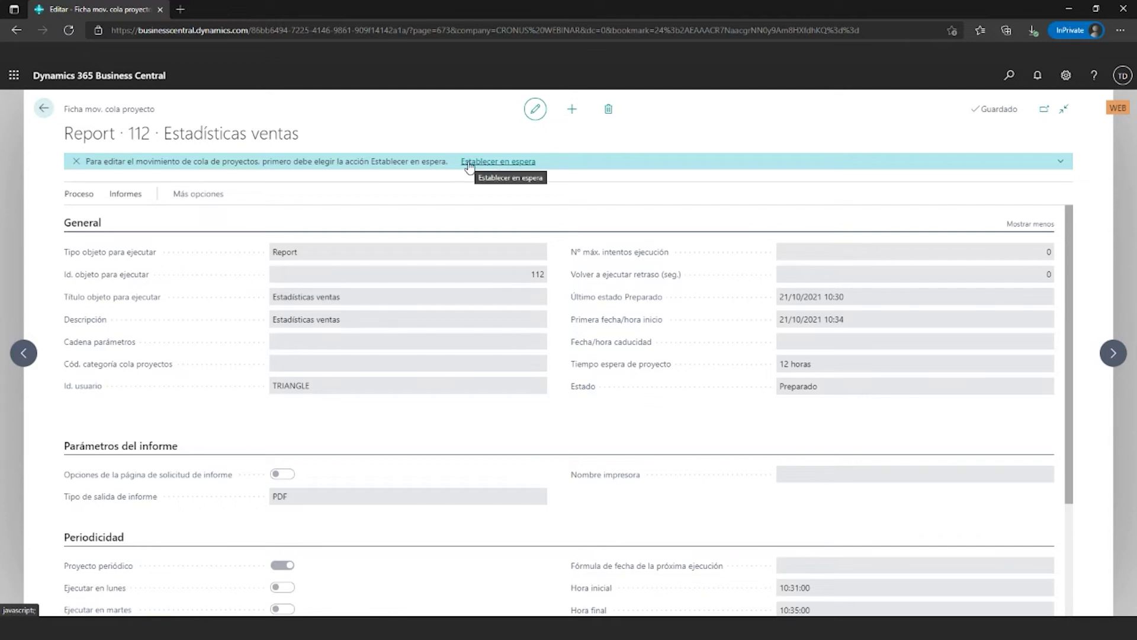
left_click(501, 169)
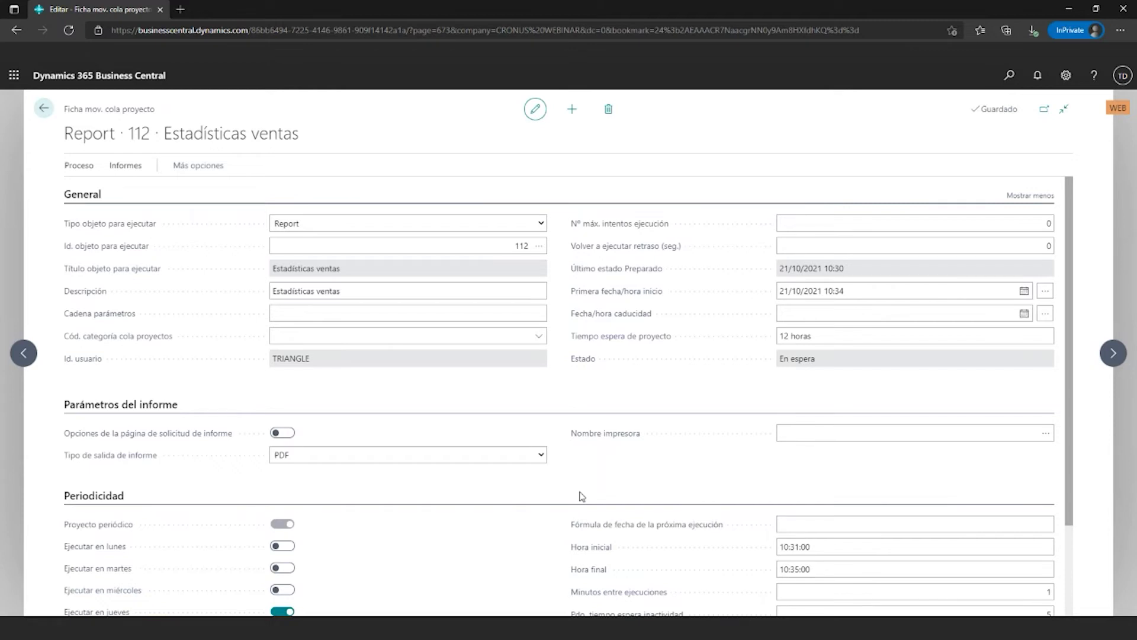
Try the report request page options for the Estadísticas ventas entry, cancel the request page, switch the options off and close the card
scroll(568, 438, "down", 1)
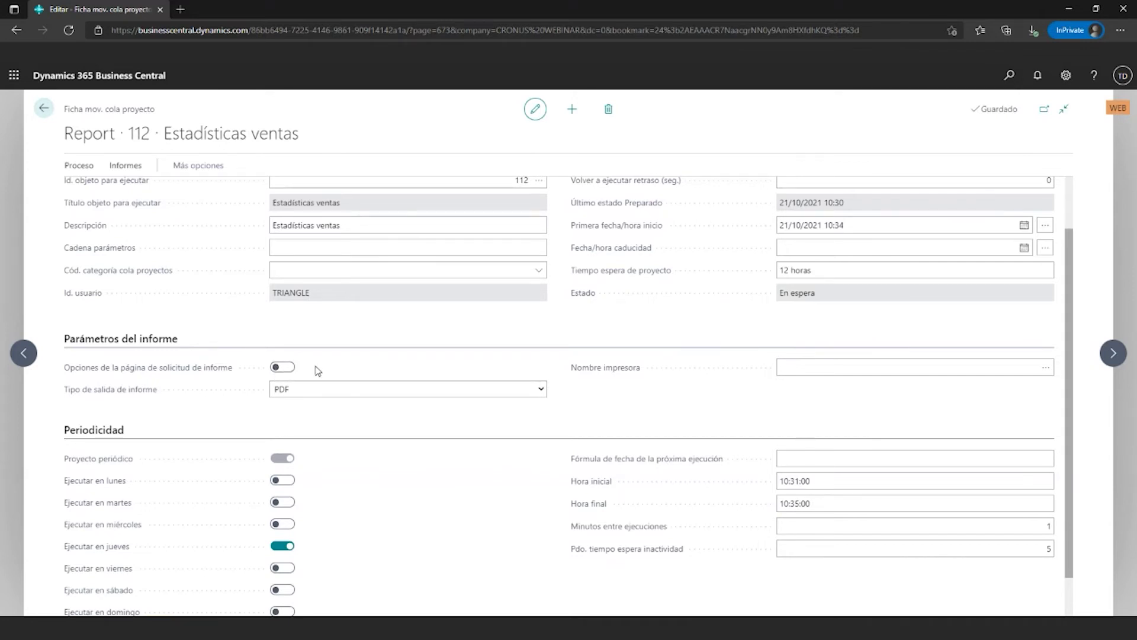
left_click(285, 367)
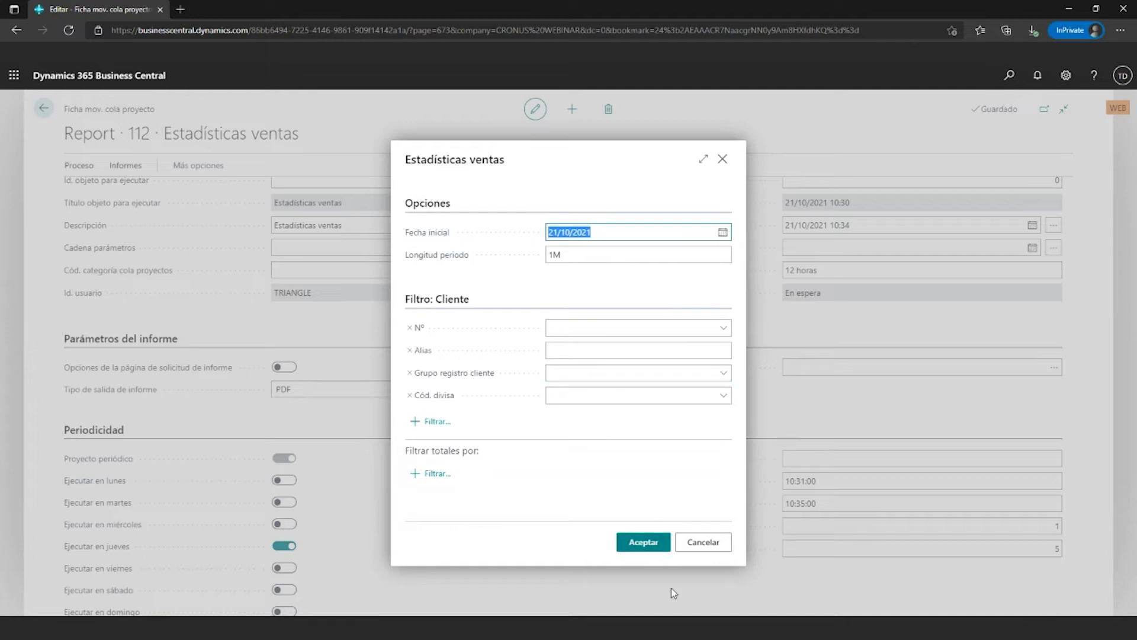
left_click(701, 543)
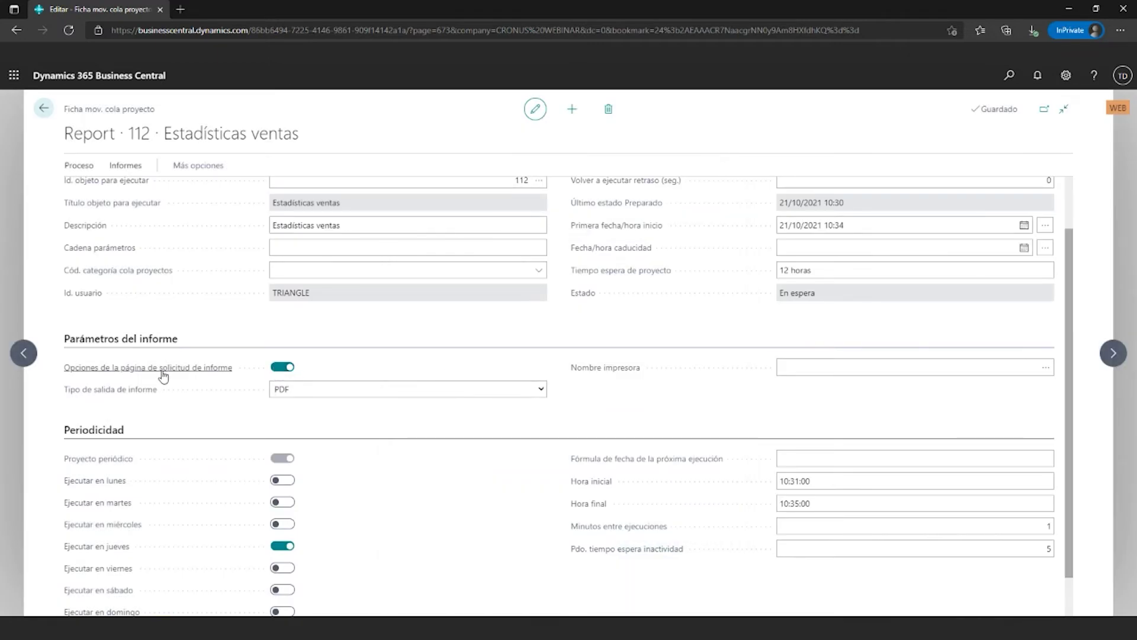
left_click(284, 367)
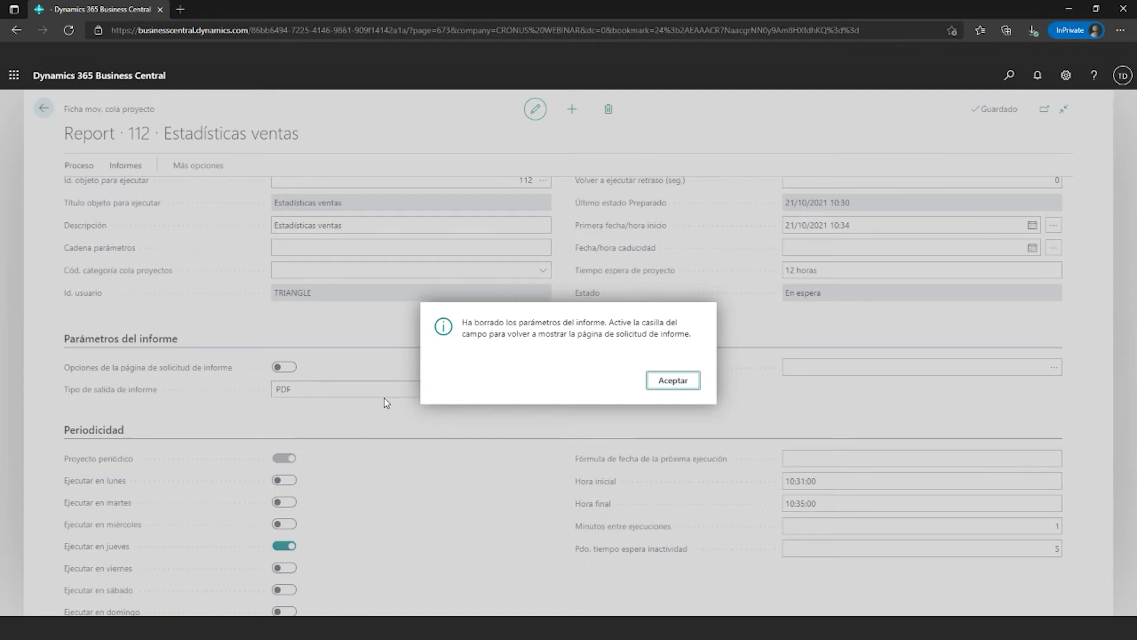
left_click(681, 377)
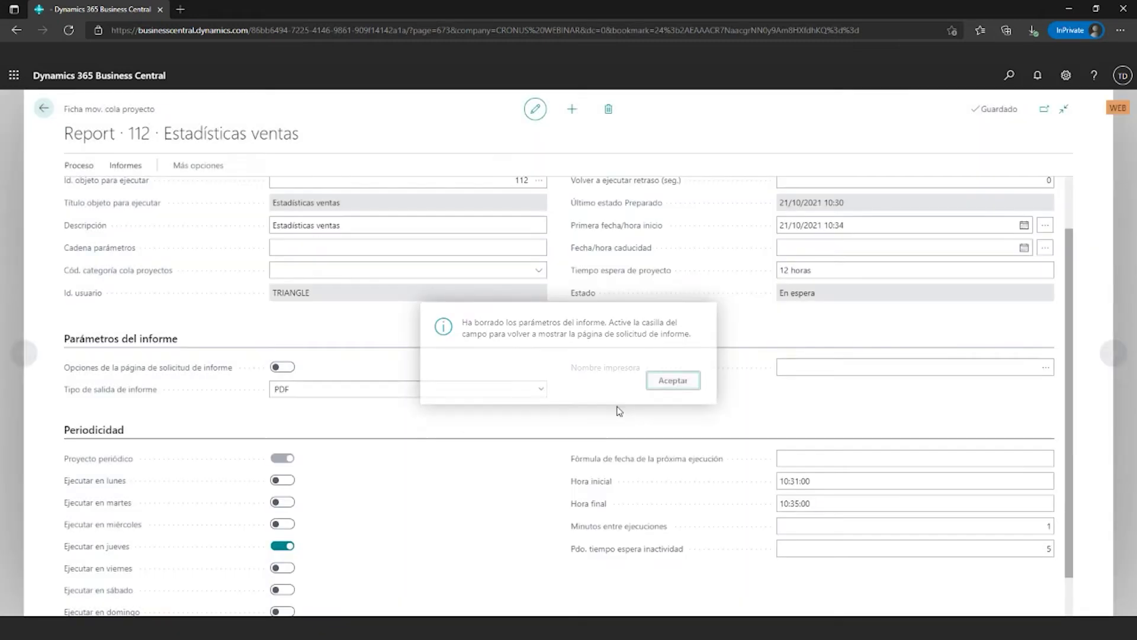
key("Escape")
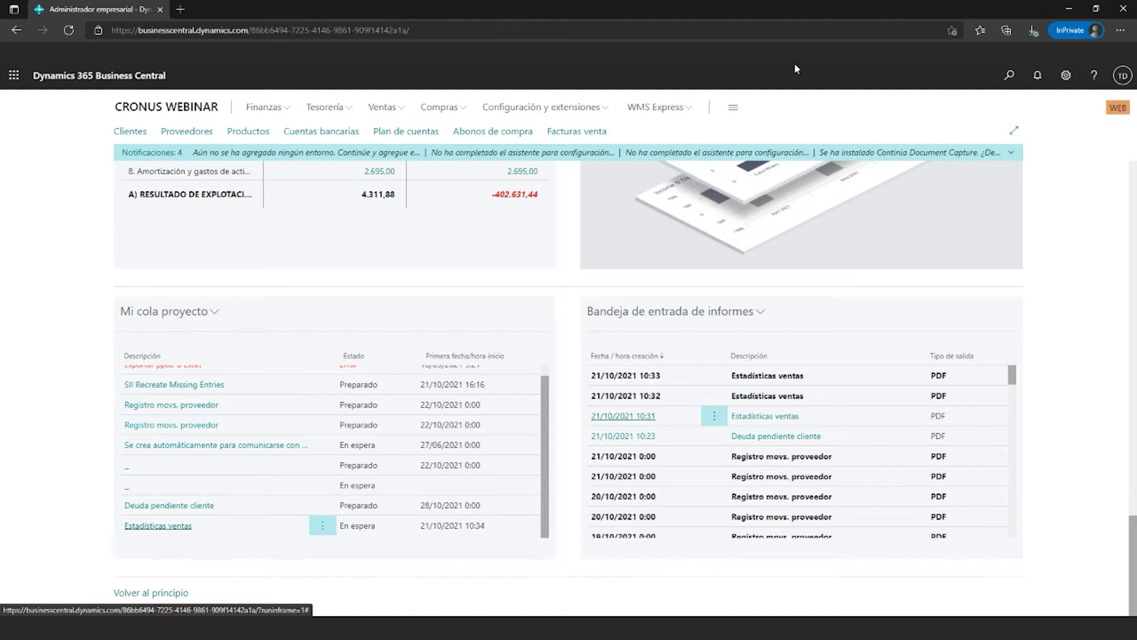
Search for "conf compr" and open the Conf. compras y pagos page in wide view
left_click(1008, 76)
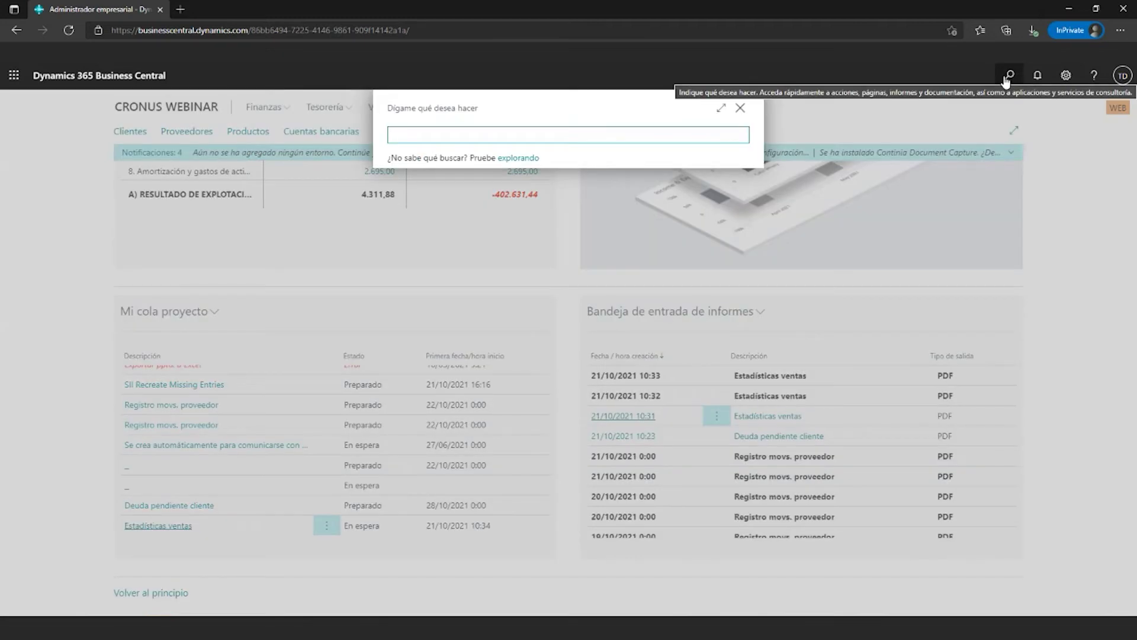
type("c")
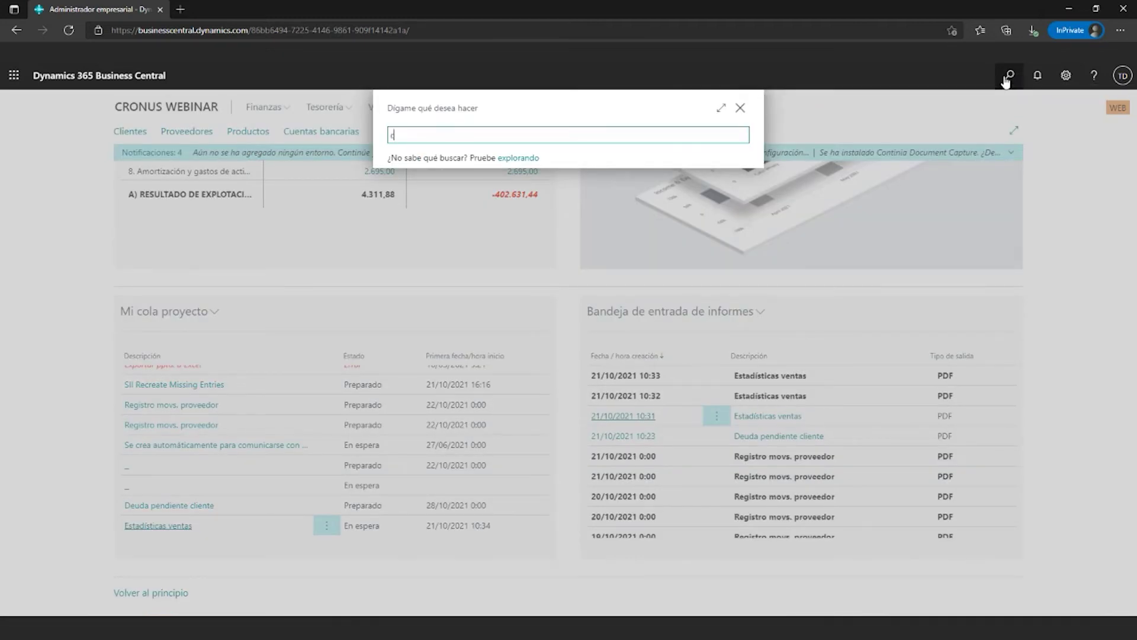
type("onf compr")
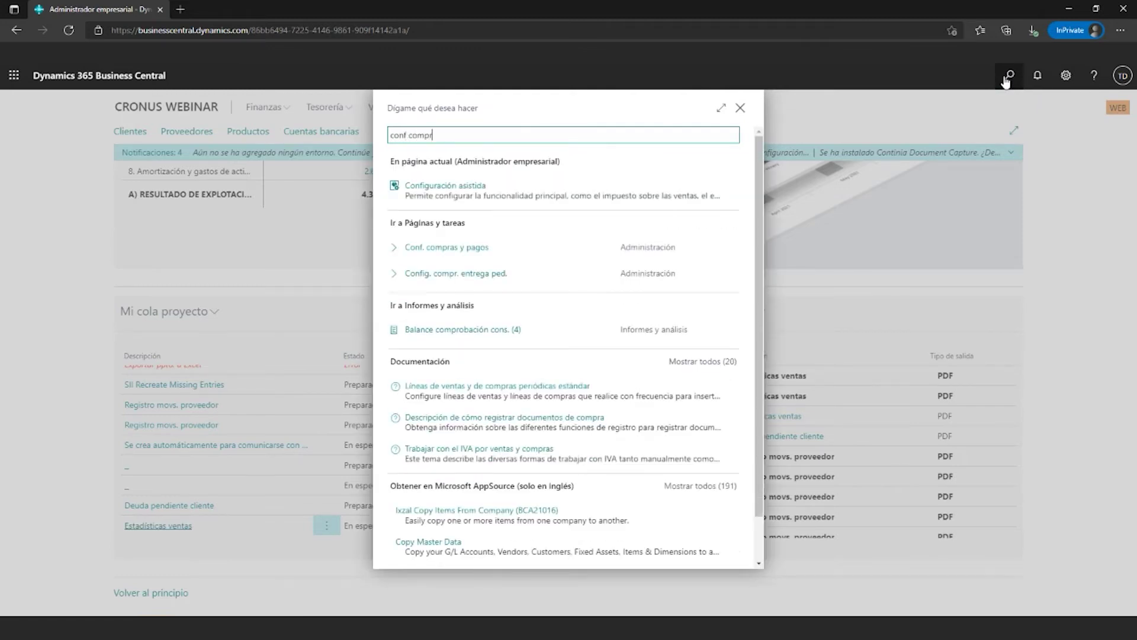
left_click(431, 255)
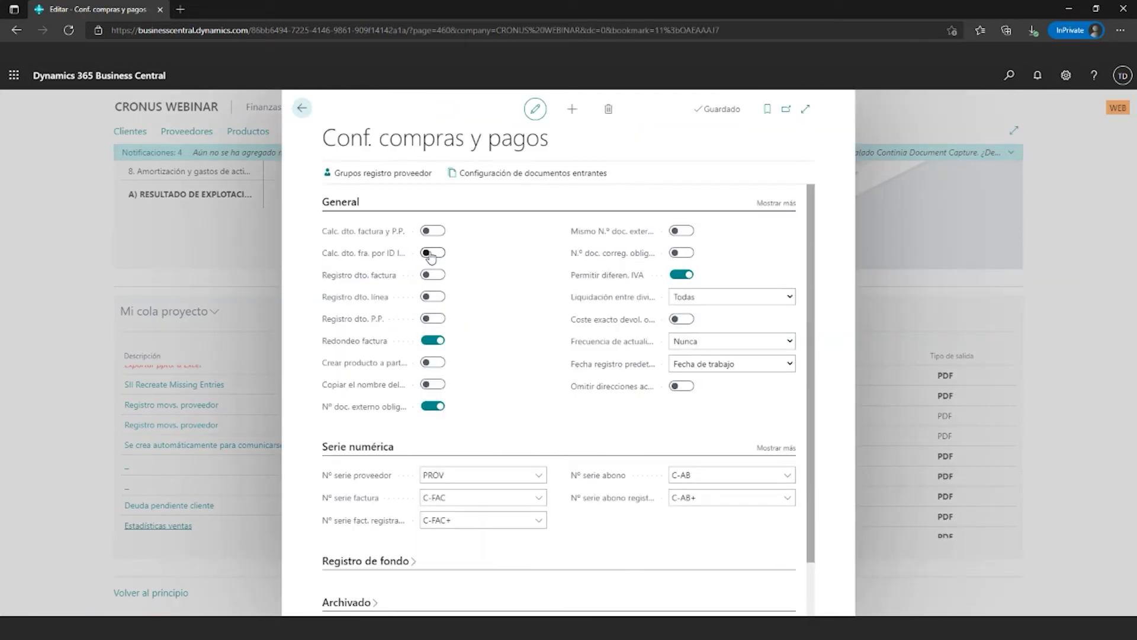
left_click(805, 109)
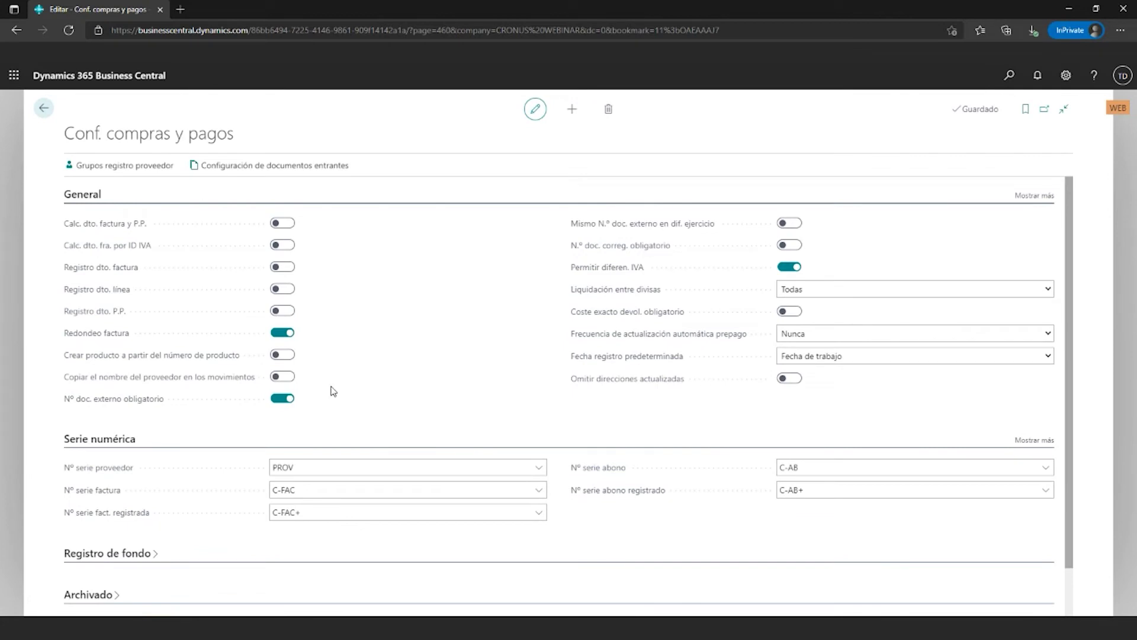
Under Registro de fondo, enable Registrar con cola de proyectos and Registrar e imprimir con cola de proyectos
scroll(350, 346, "down", 1)
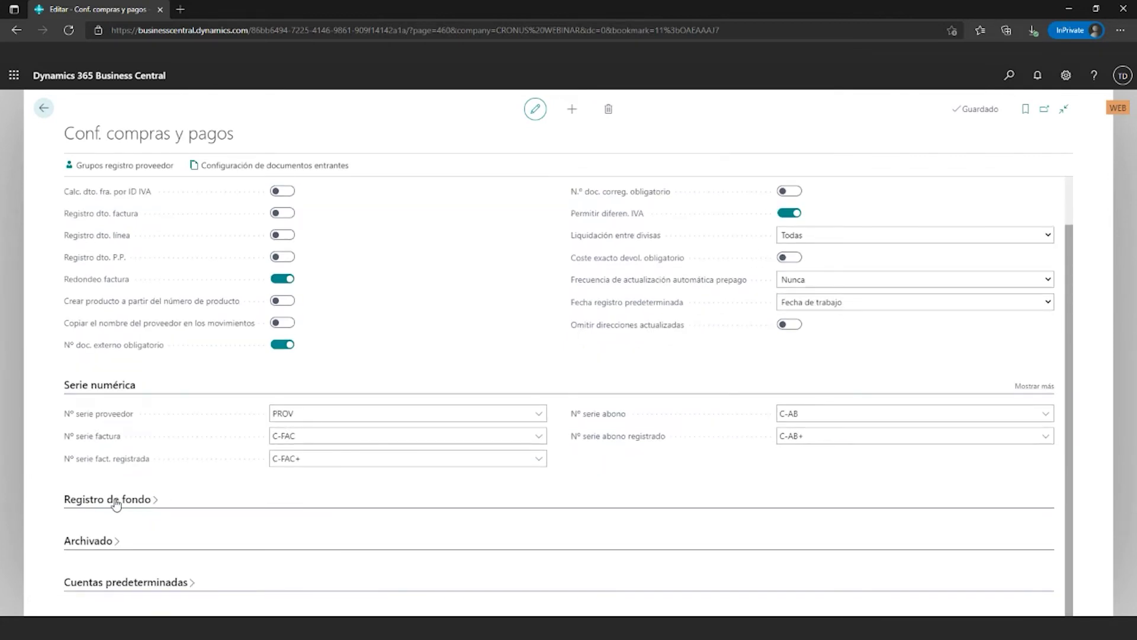
left_click(116, 500)
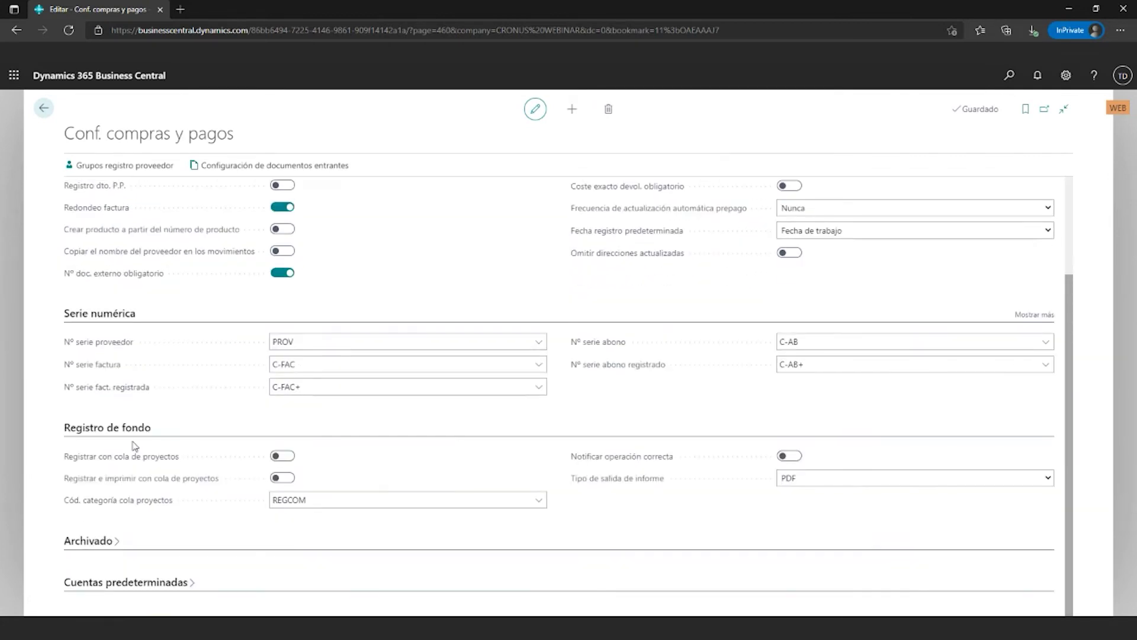
left_click(278, 457)
mouse_move(227, 460)
left_click(275, 478)
mouse_move(85, 485)
Review the available job queue category codes and report output types for background posting of purchases without changing them
left_click(312, 502)
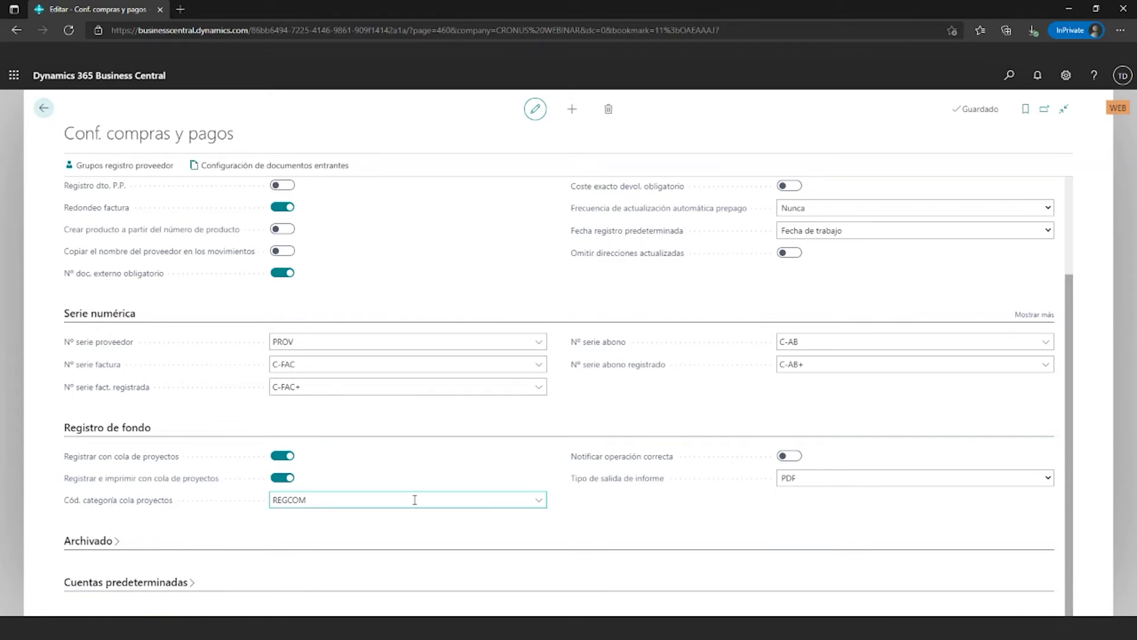
left_click(540, 502)
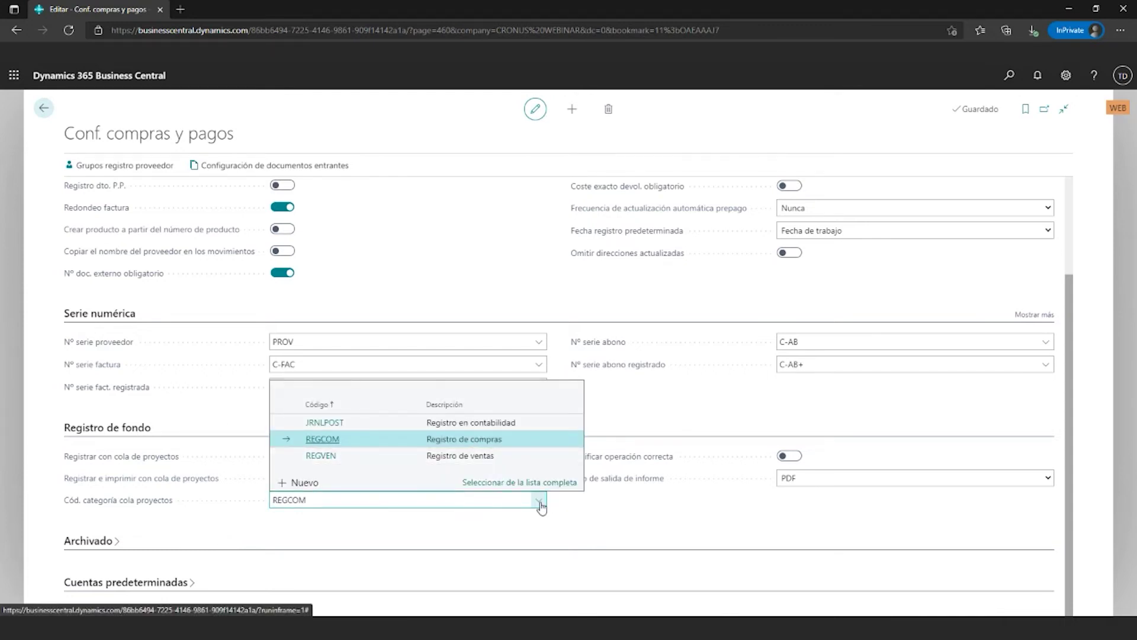
left_click(720, 513)
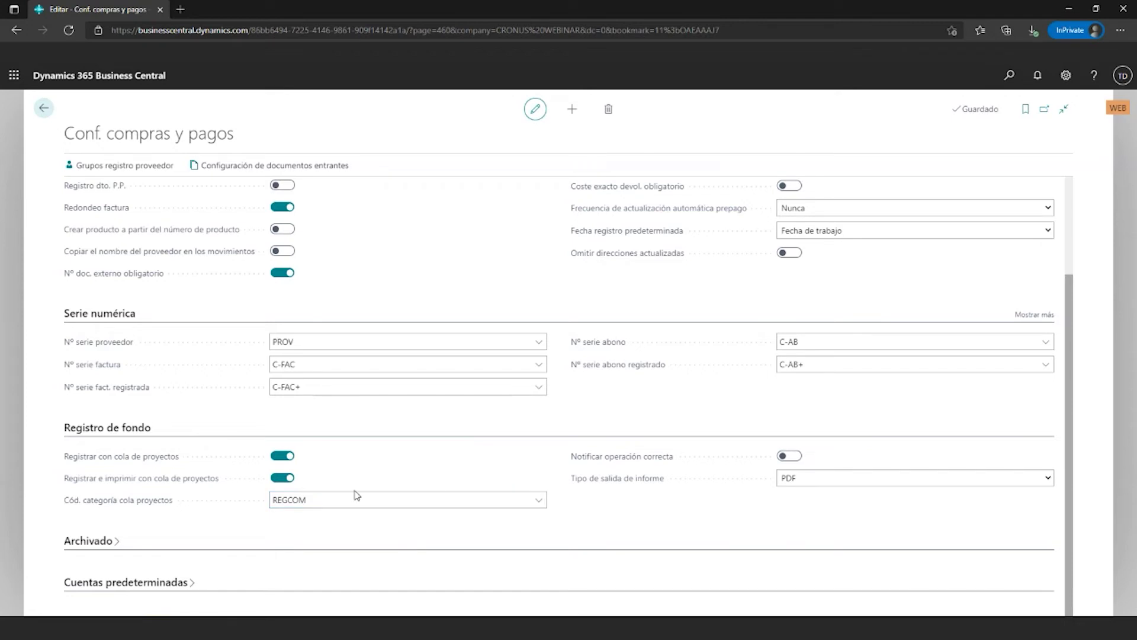
left_click(539, 500)
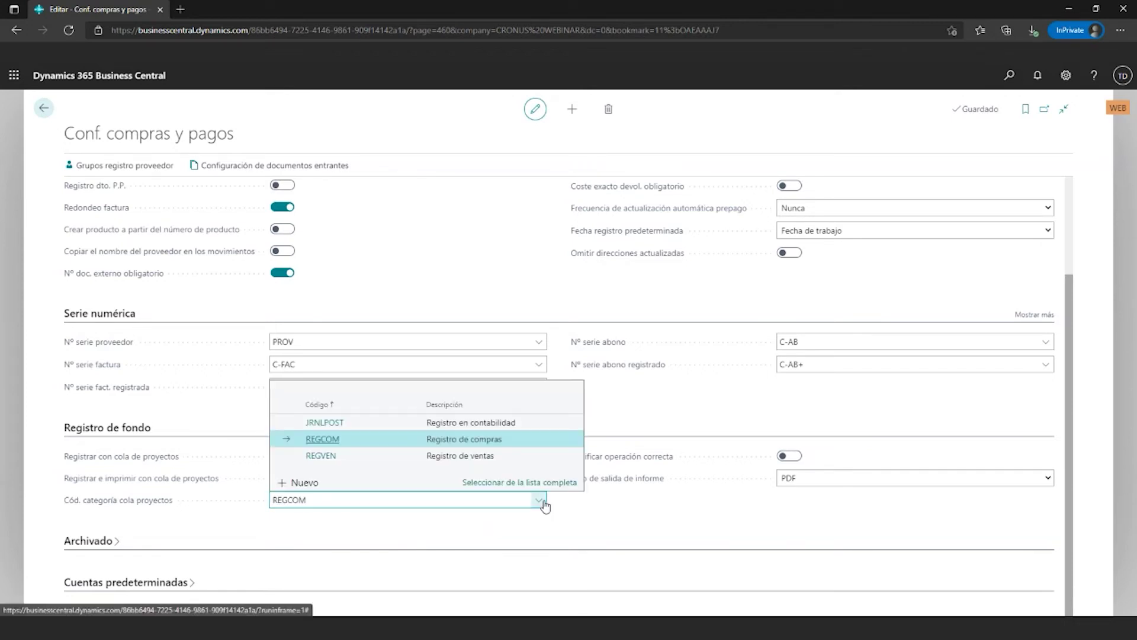
left_click(601, 509)
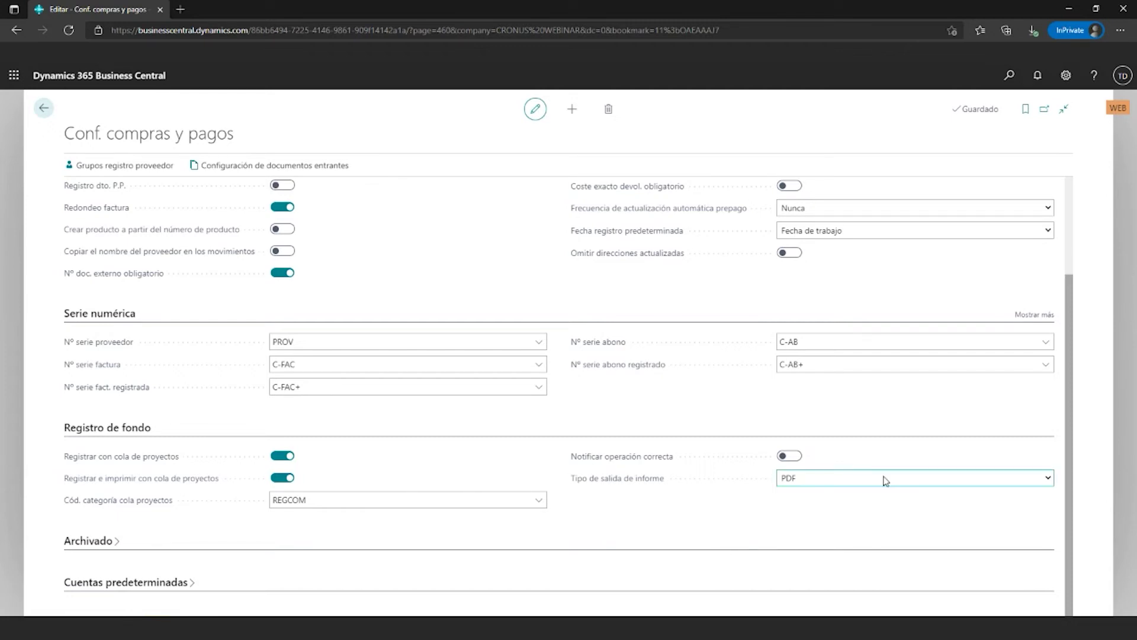
left_click(844, 481)
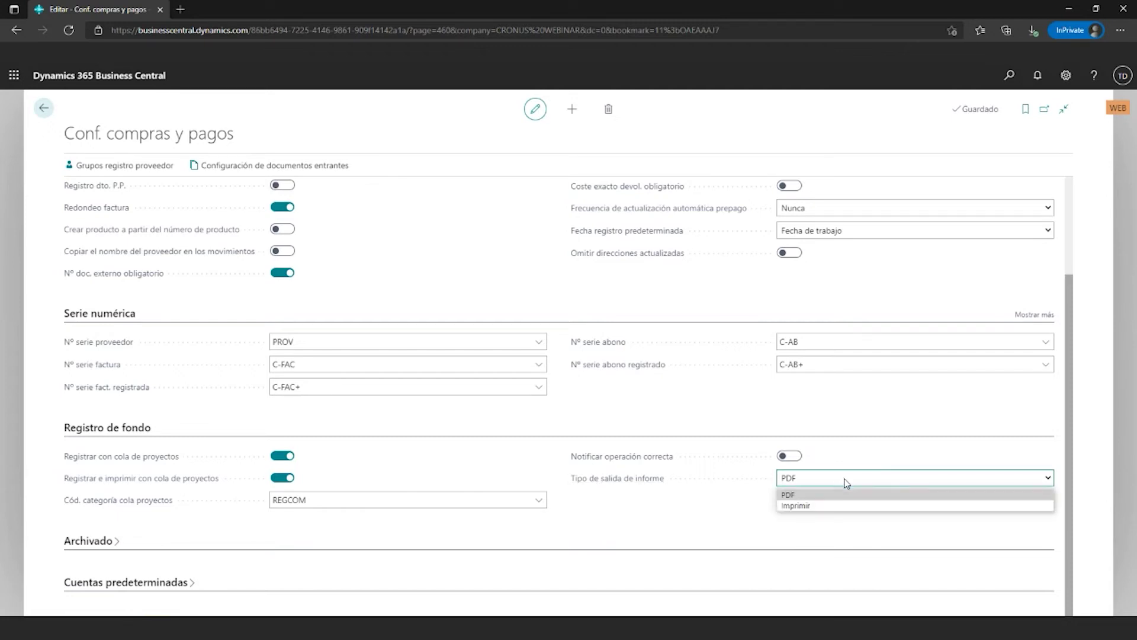
left_click(668, 517)
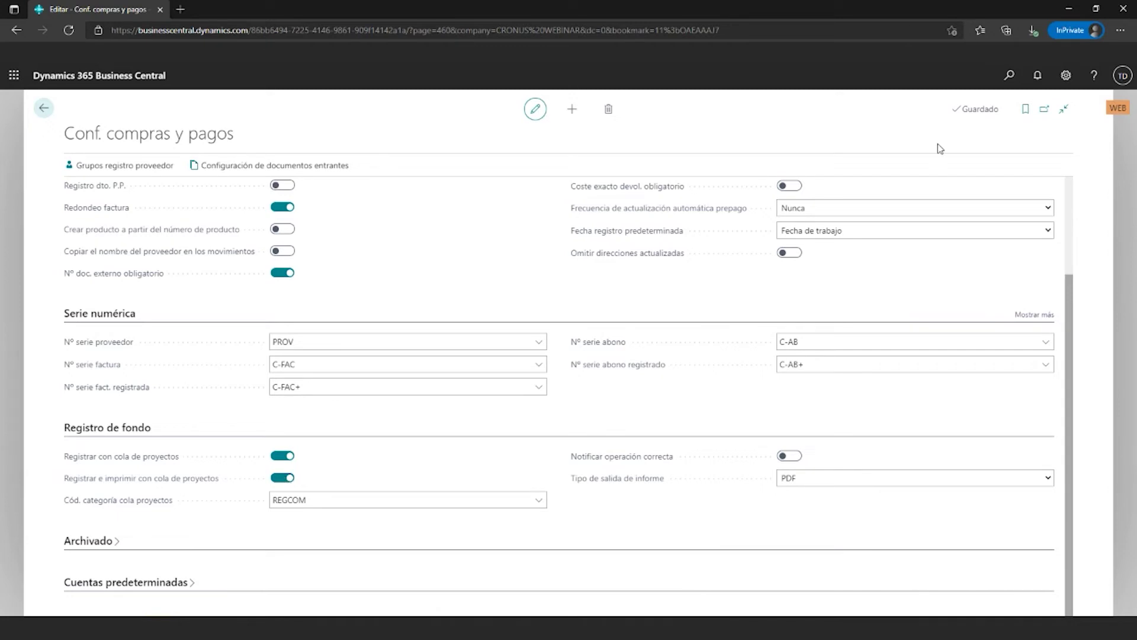
Open Conf. ventas y cobros in wide view and review the job queue category codes under Registro de fondo
left_click(1008, 77)
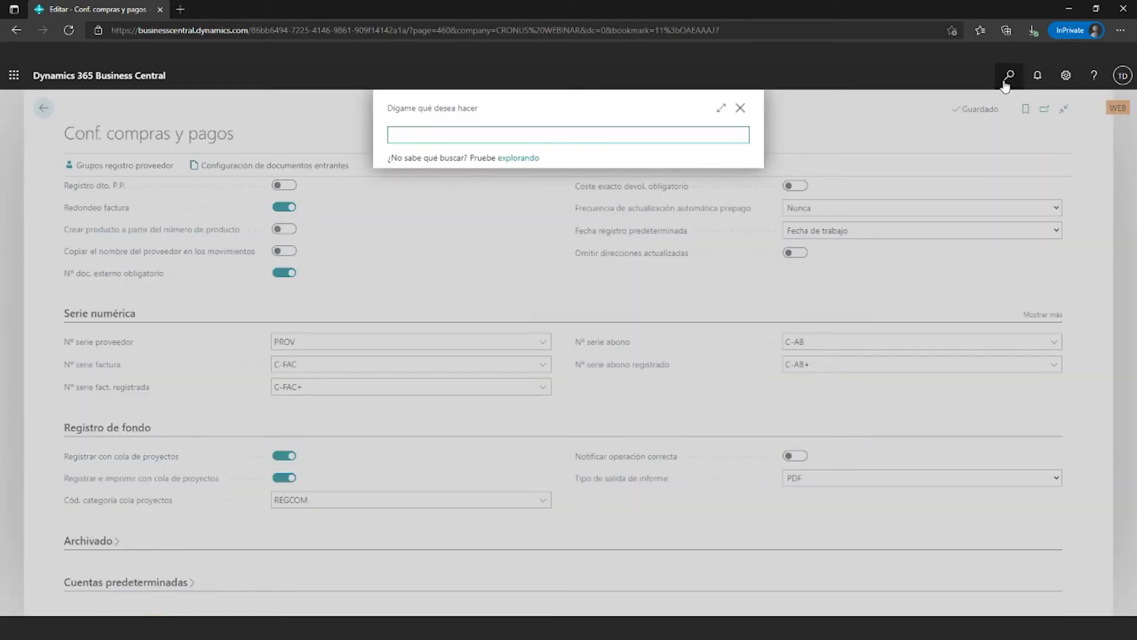
type("conf ventas y")
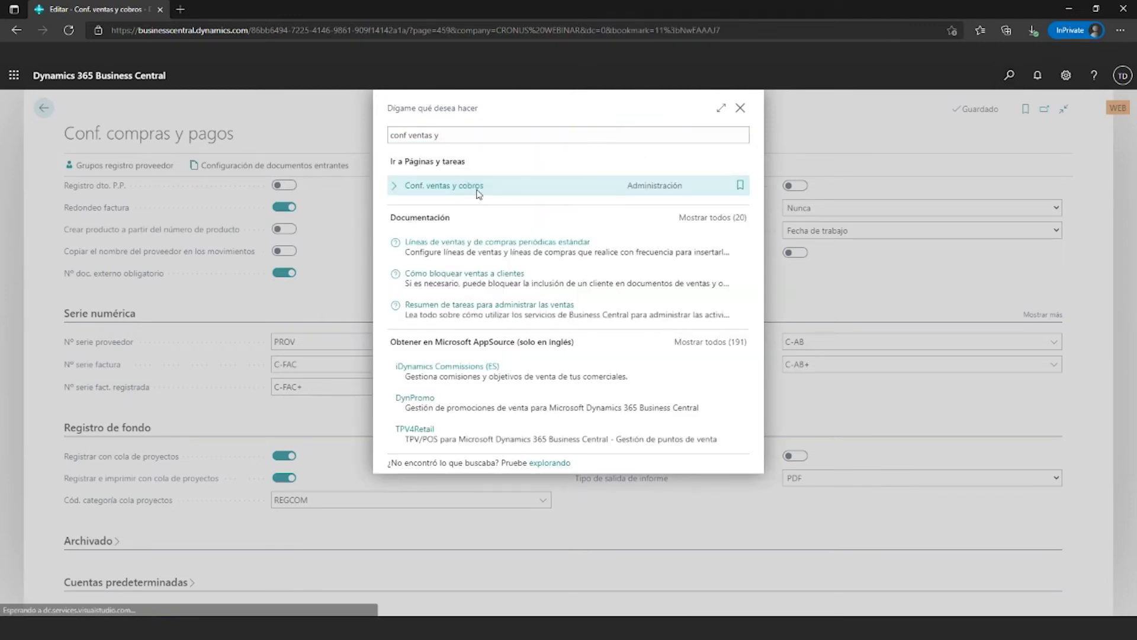
left_click(478, 189)
left_click(807, 113)
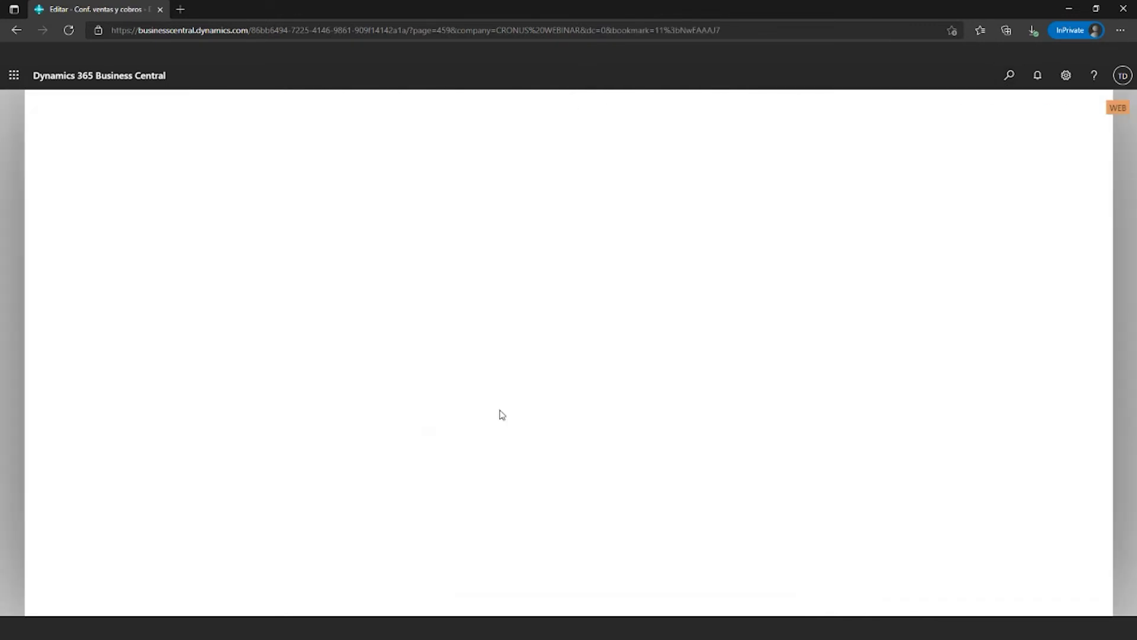
left_click(67, 529)
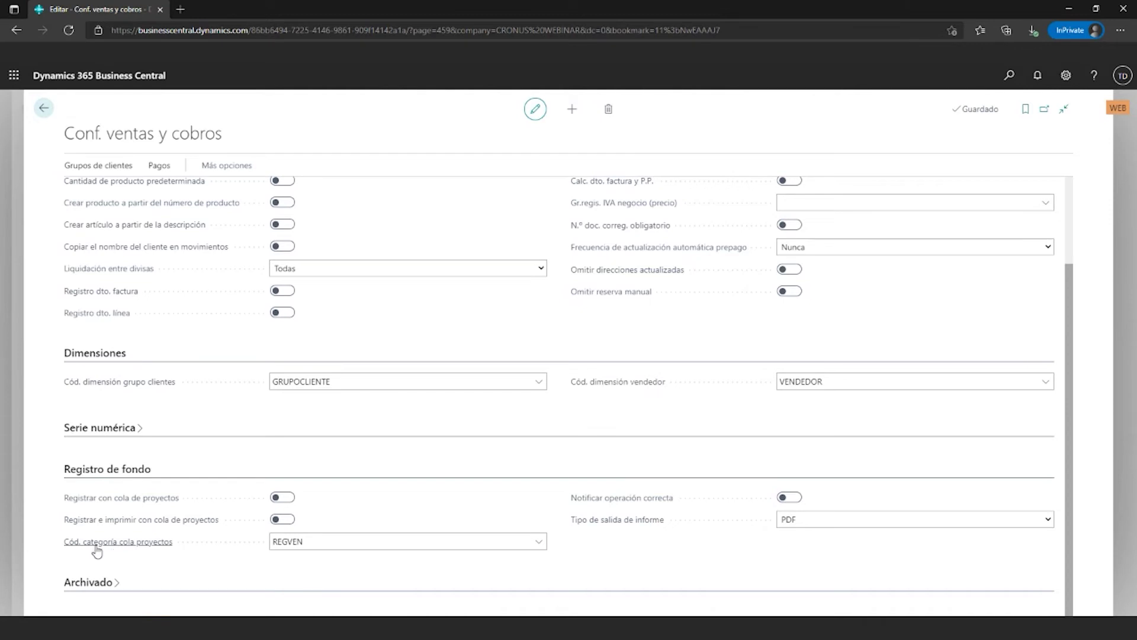
left_click(541, 541)
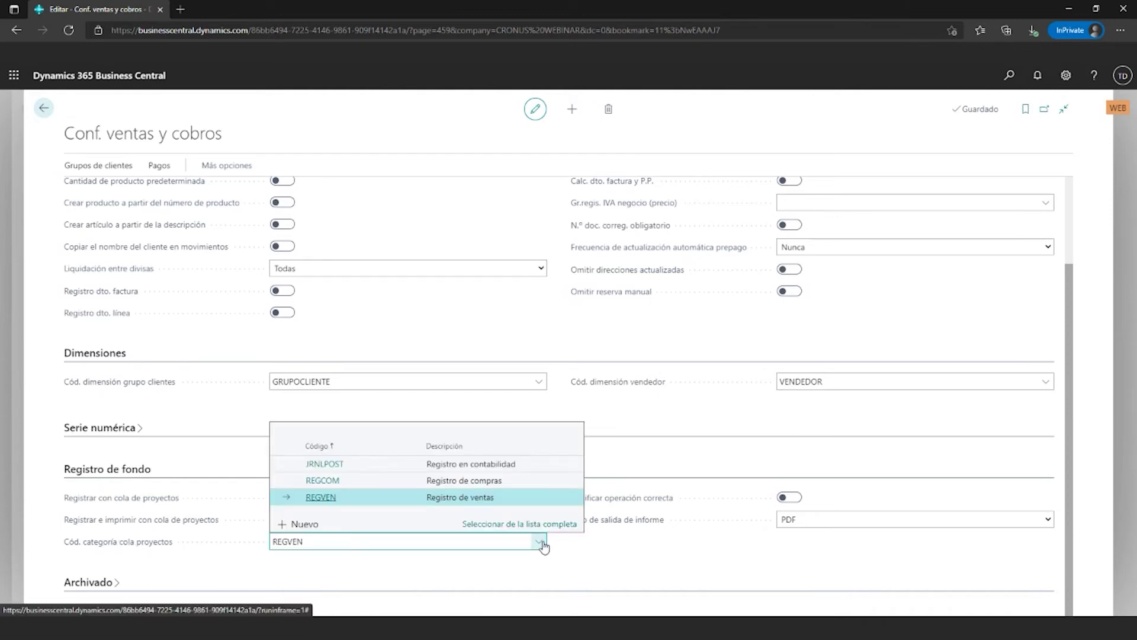
left_click(664, 553)
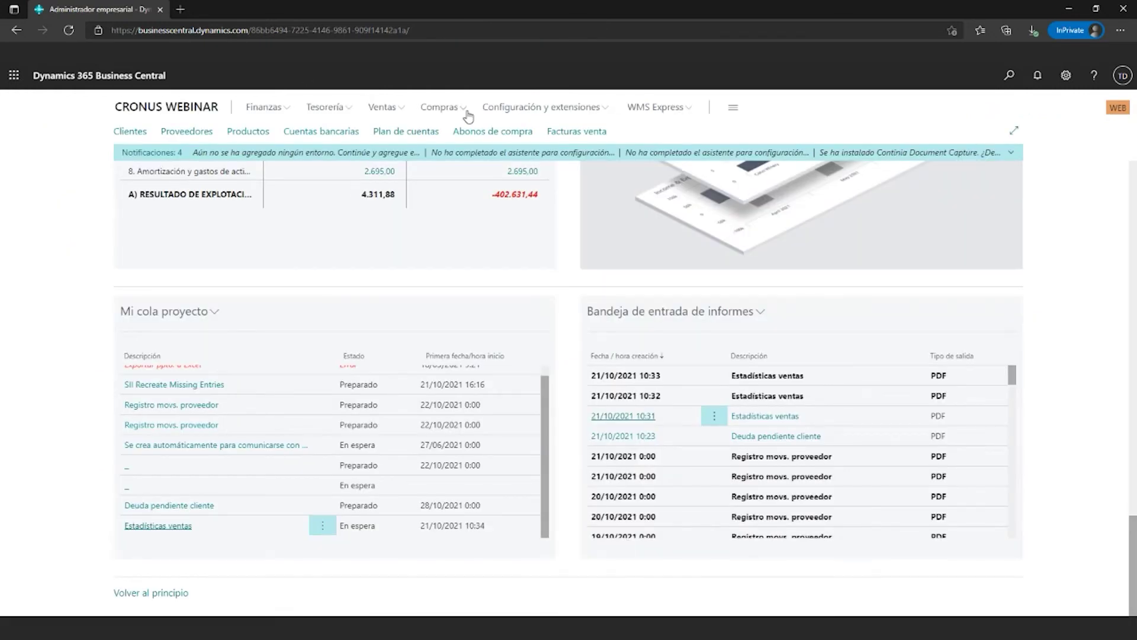
Open the purchase orders list (Pedidos compra) from the role center
left_click(455, 110)
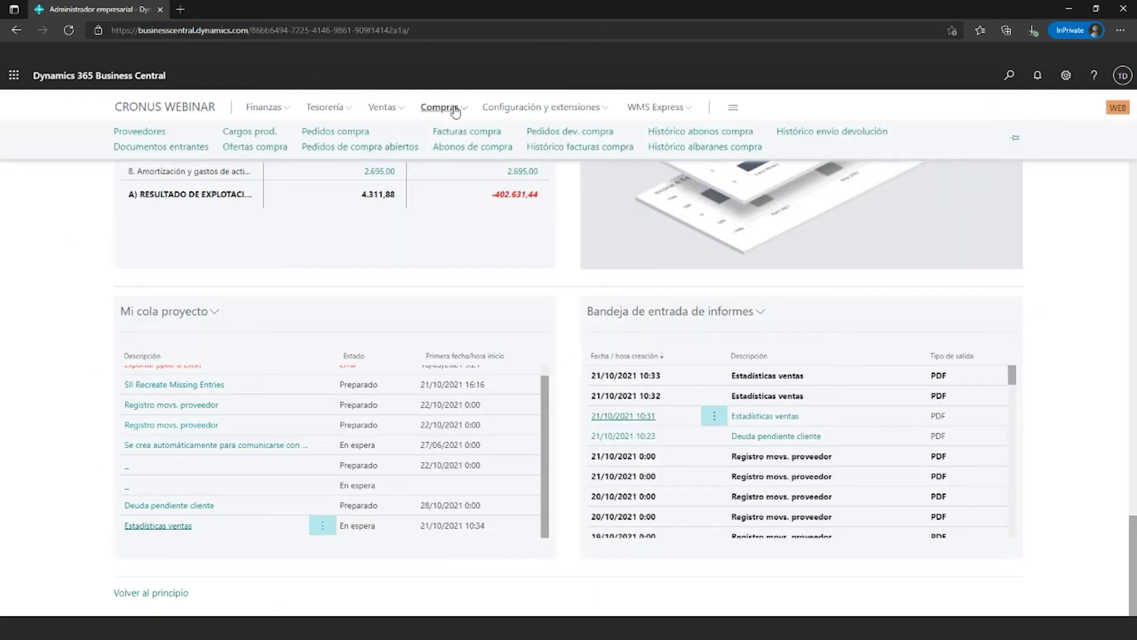
left_click(350, 132)
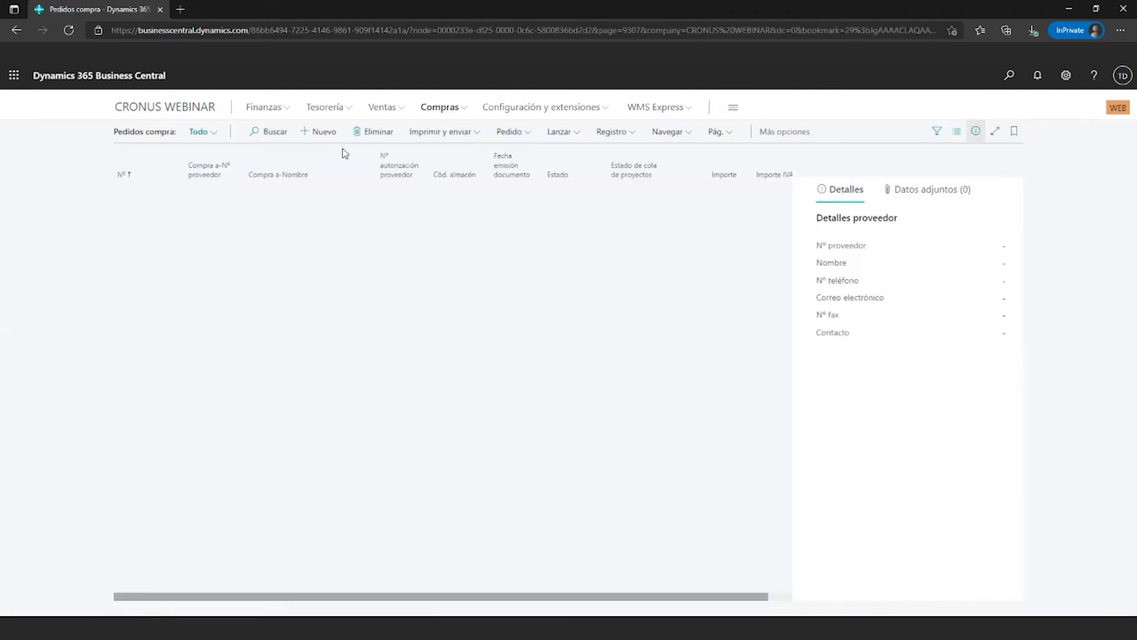
Create a new purchase order for the vendor Mensajería Madrid
left_click(314, 133)
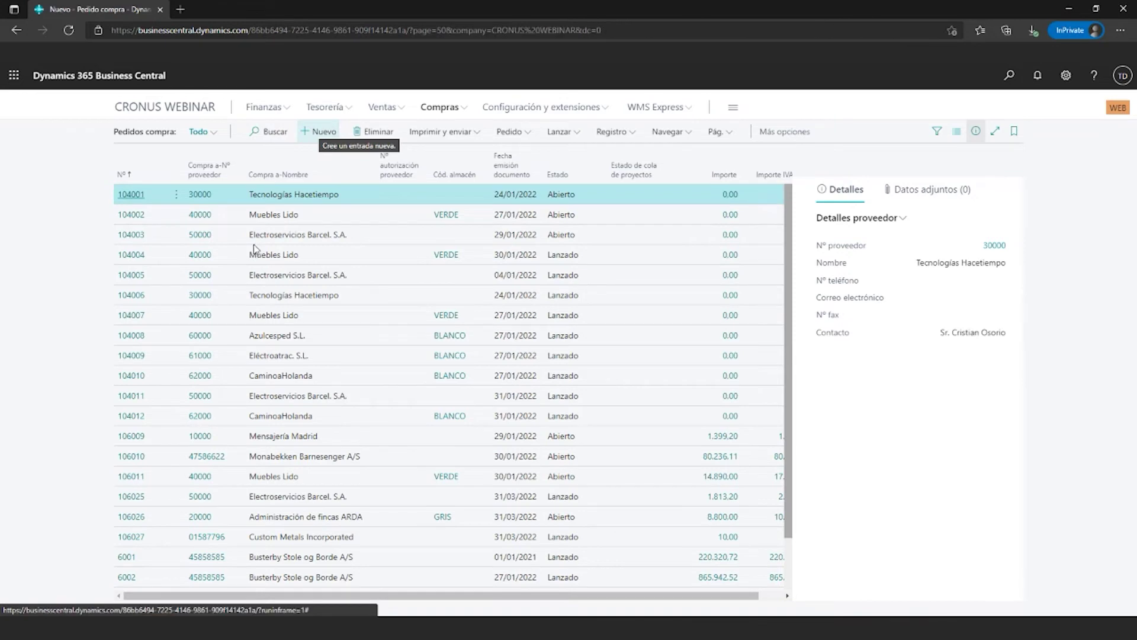
type("1")
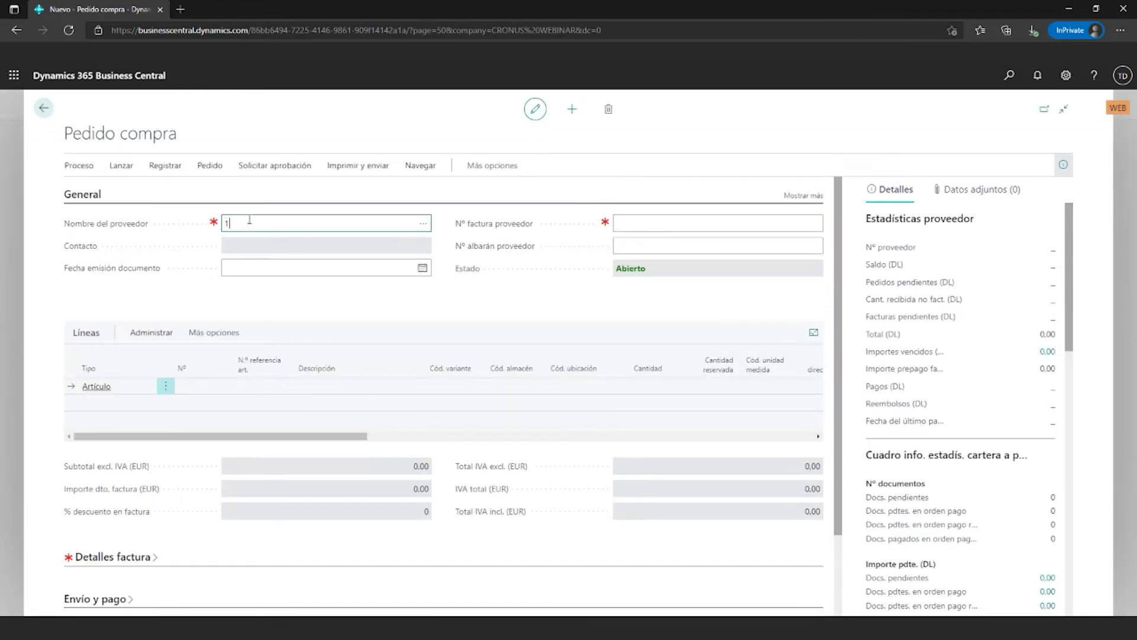
type("0000")
key("Tab")
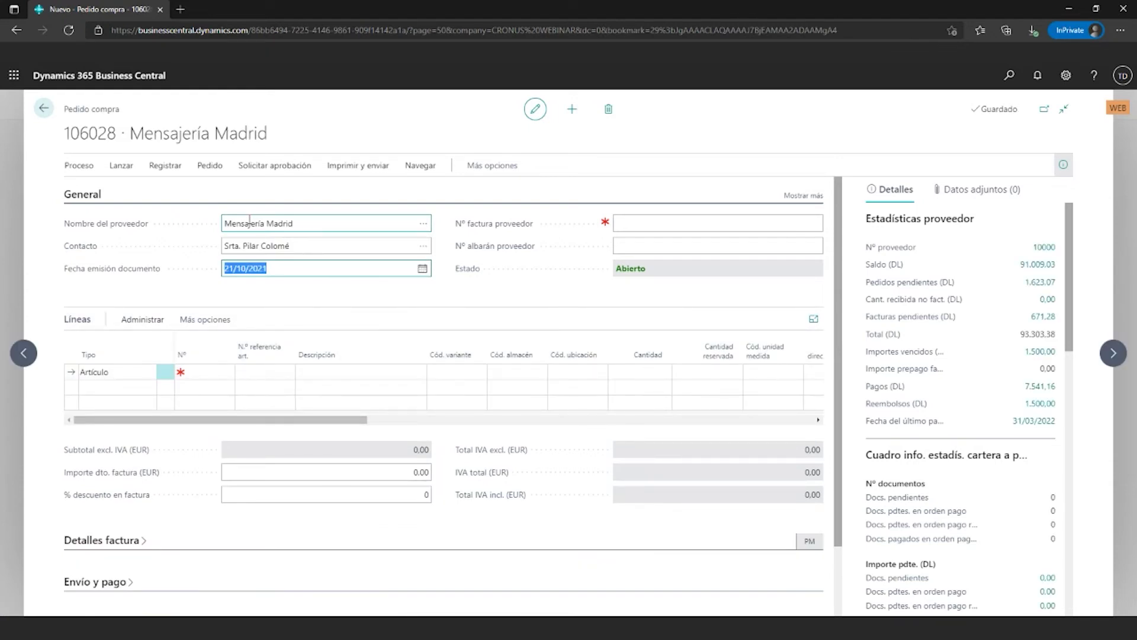
Add item lines 1000 Bicicleta and 1100 Rueda delantera to the purchase order
left_click(203, 374)
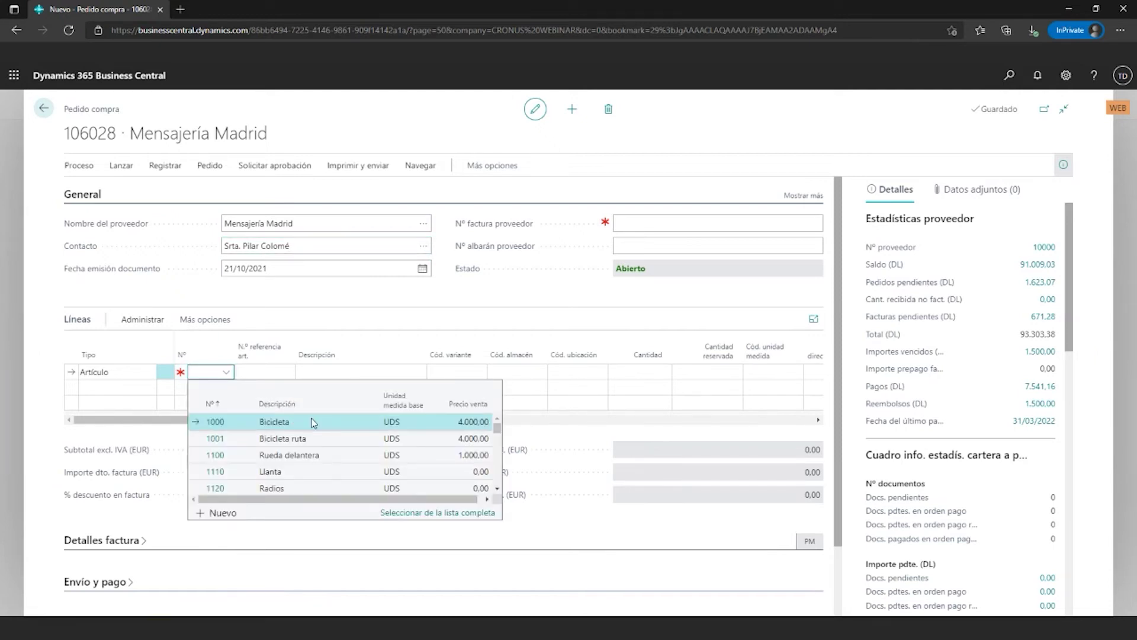
left_click(303, 424)
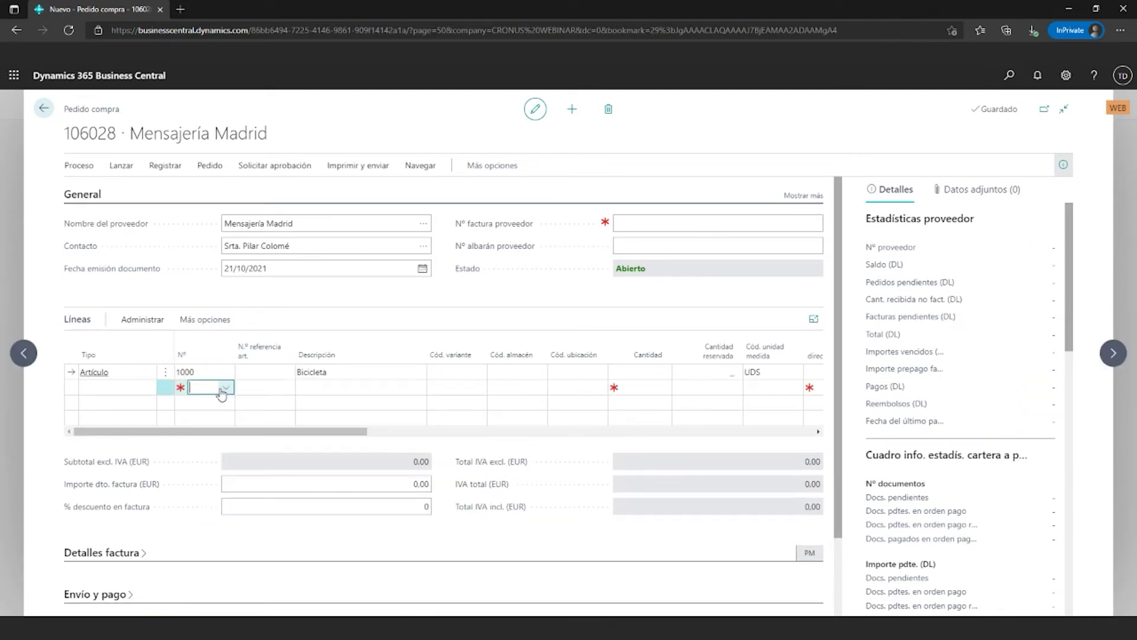
left_click(226, 390)
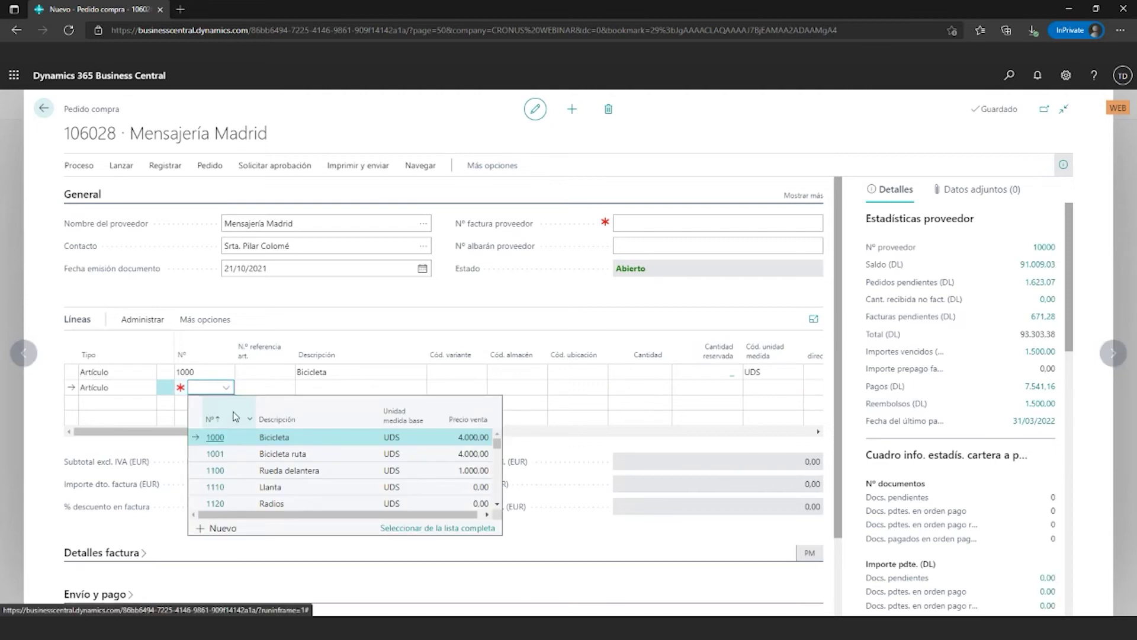
left_click(290, 470)
left_click(290, 469)
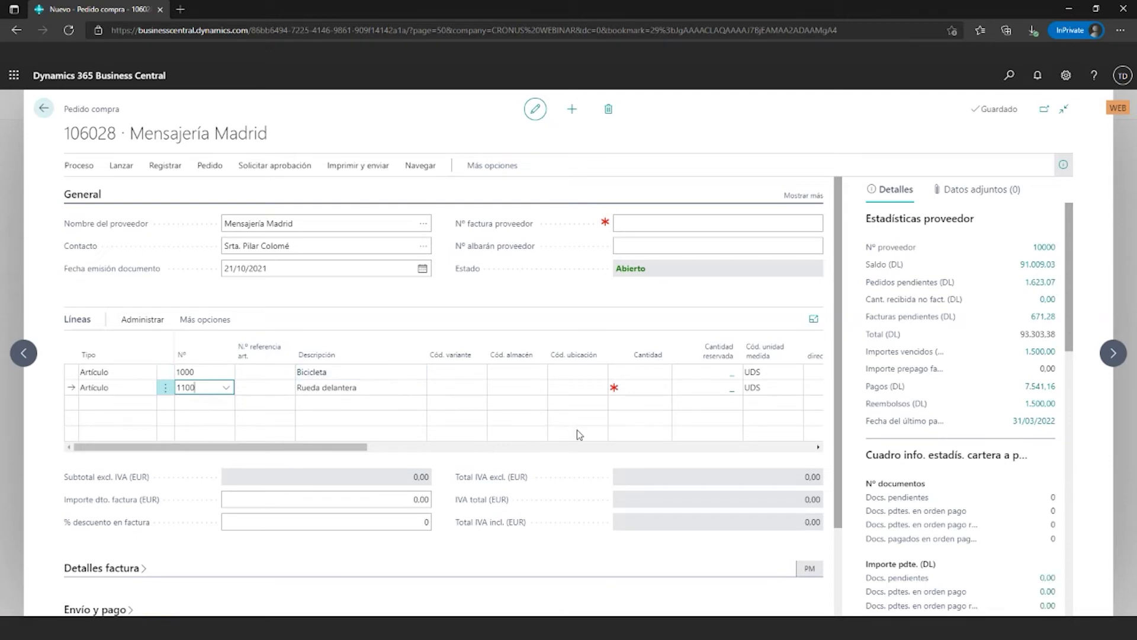
Set Cantidad to 1 on both the Bicicleta and Rueda delantera lines and check the receiving and invoicing quantities
left_click(640, 387)
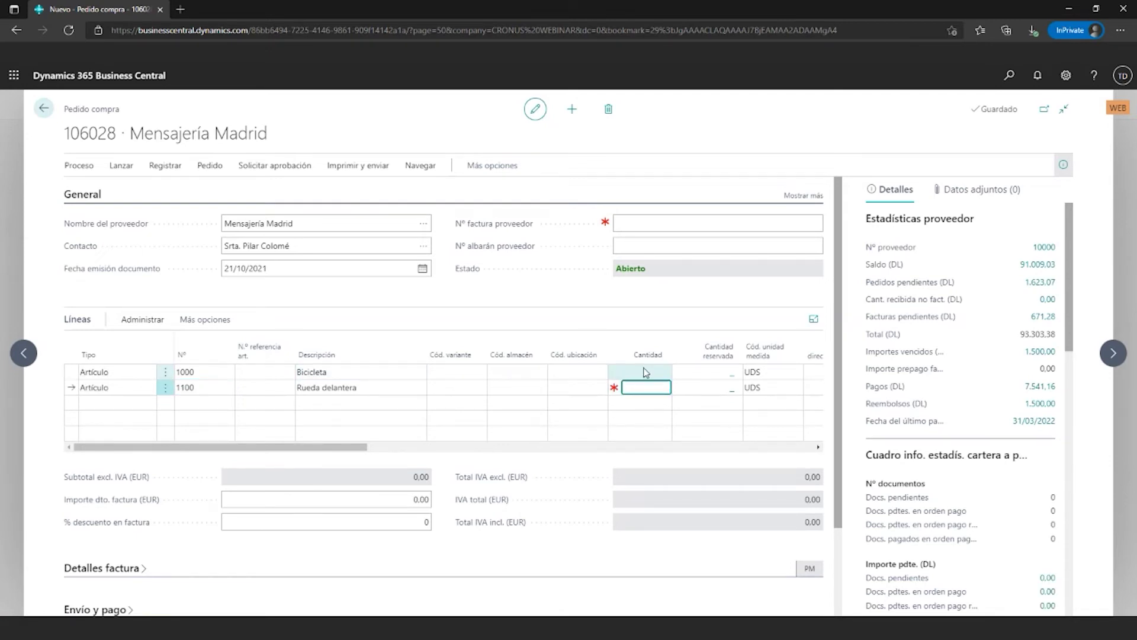
left_click(646, 373)
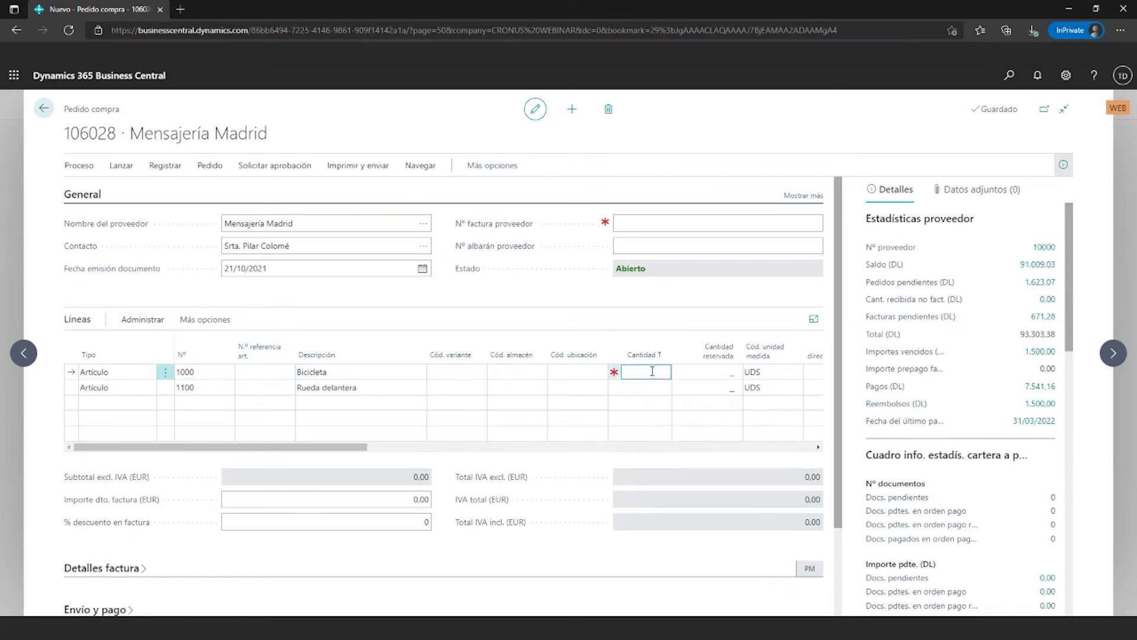
type("1")
key("Down")
type("1")
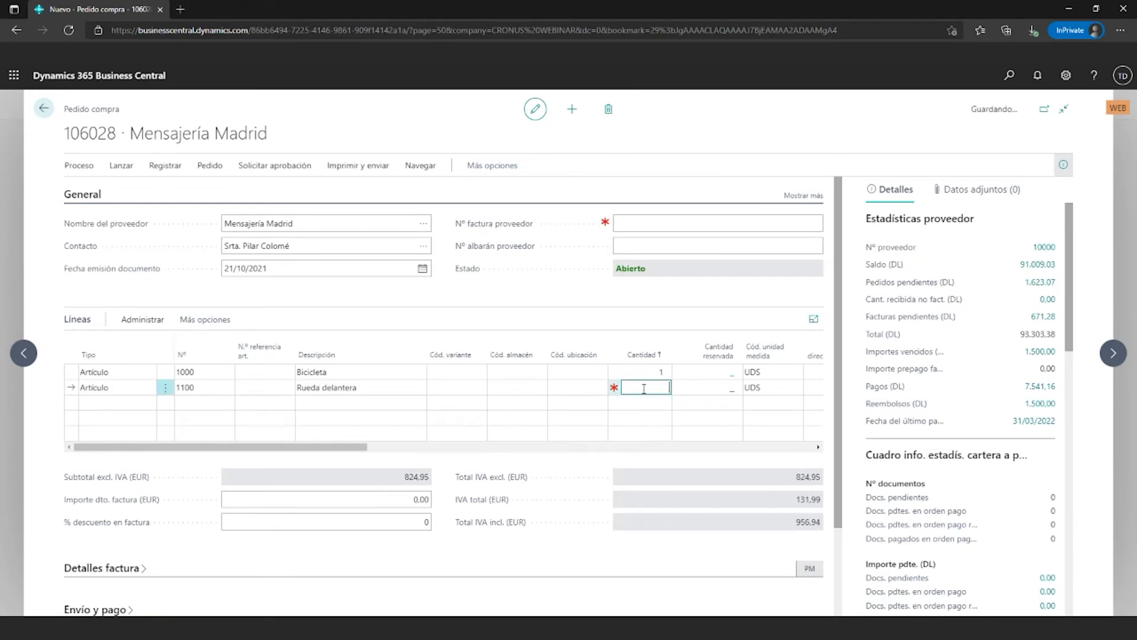
left_click(647, 460)
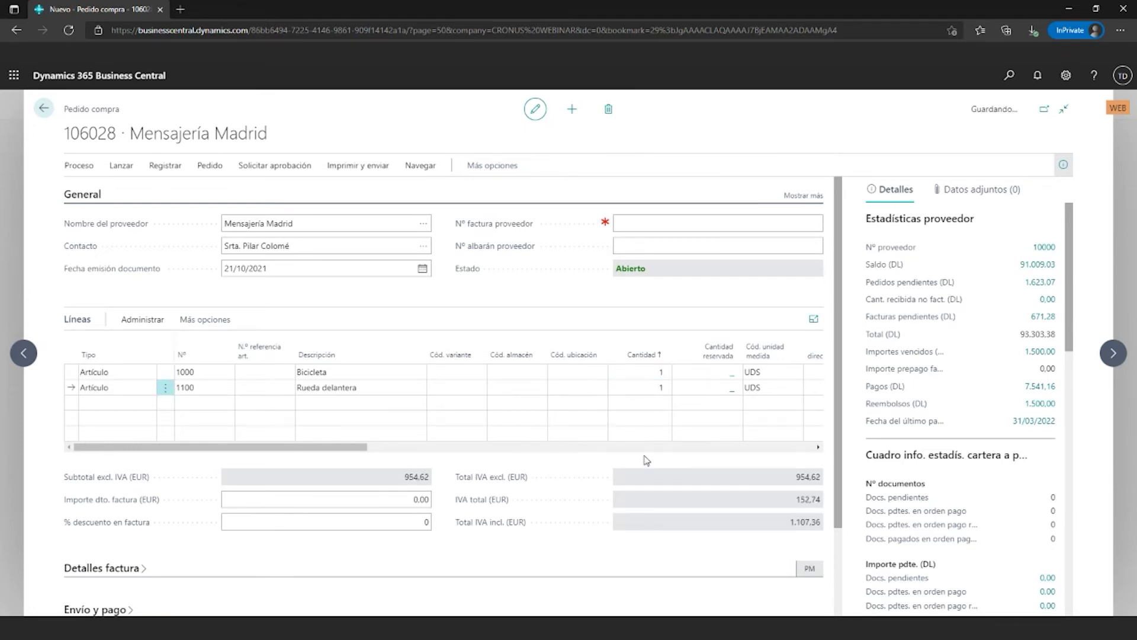
left_click(818, 446)
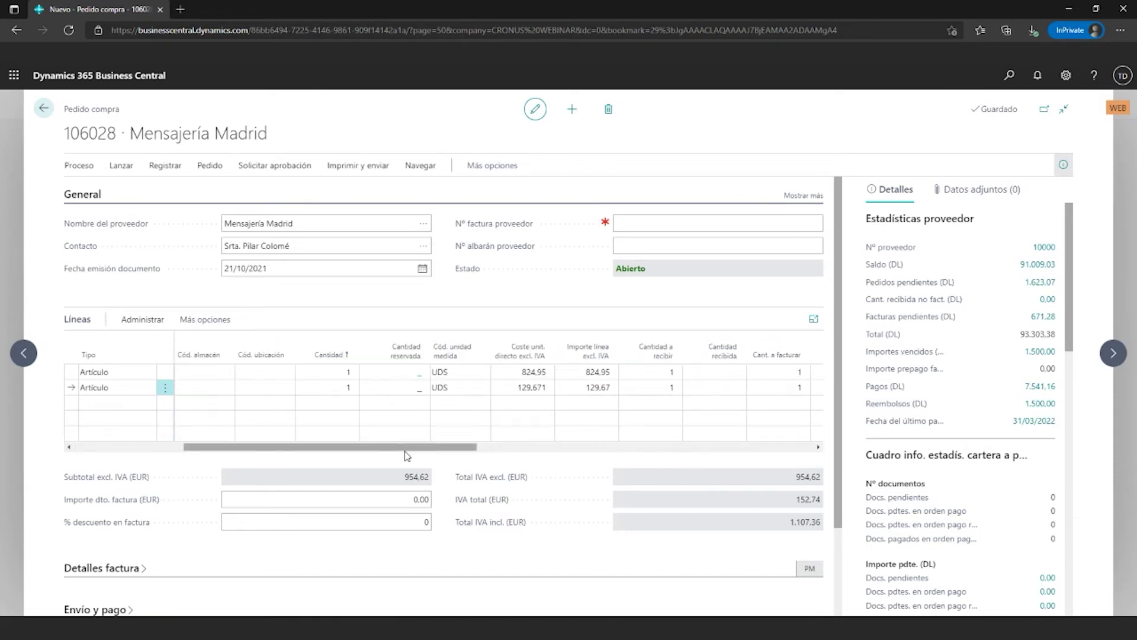
left_click_drag(388, 448, 259, 446)
Post the Mensajería Madrid purchase order with the Recibir option and acknowledge its scheduling for background posting
left_click(623, 228)
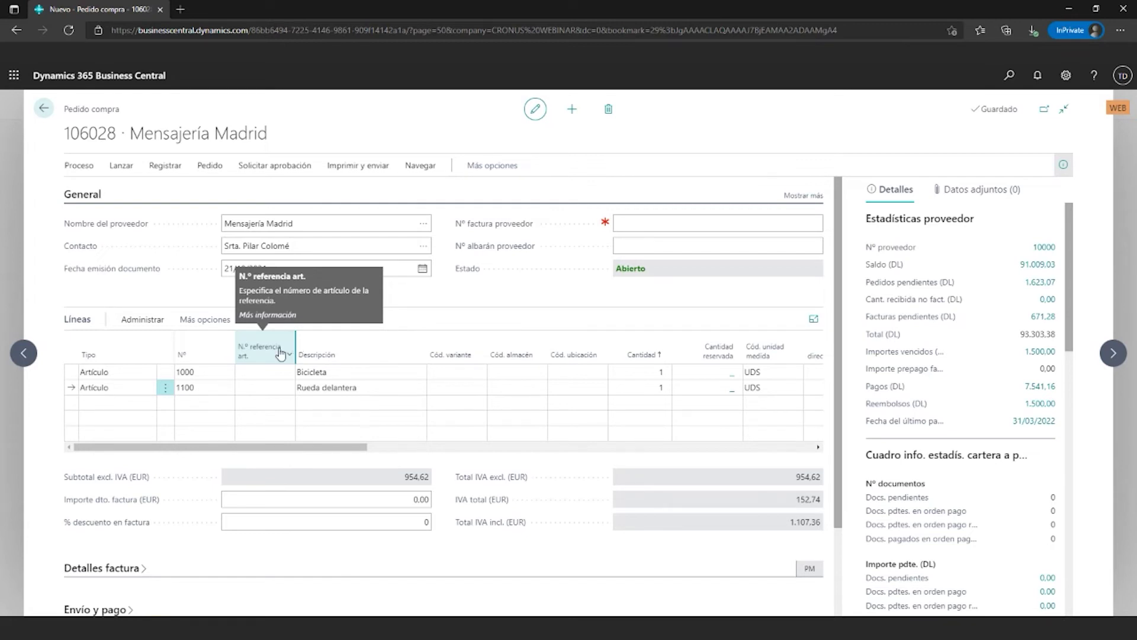
left_click(165, 167)
left_click(73, 195)
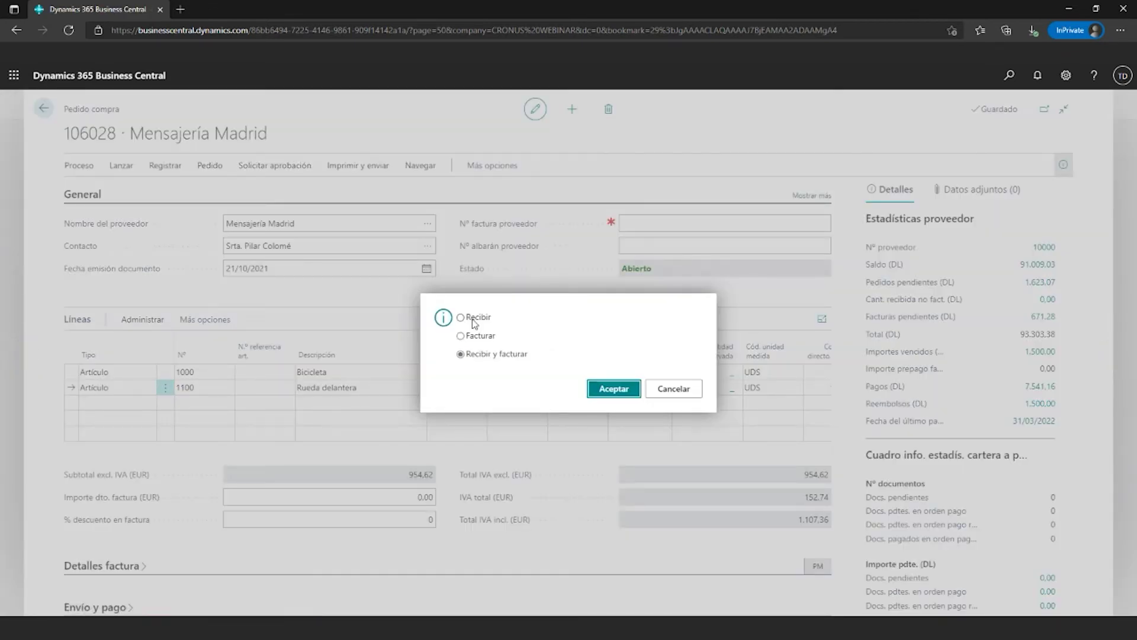
left_click(461, 317)
left_click(613, 389)
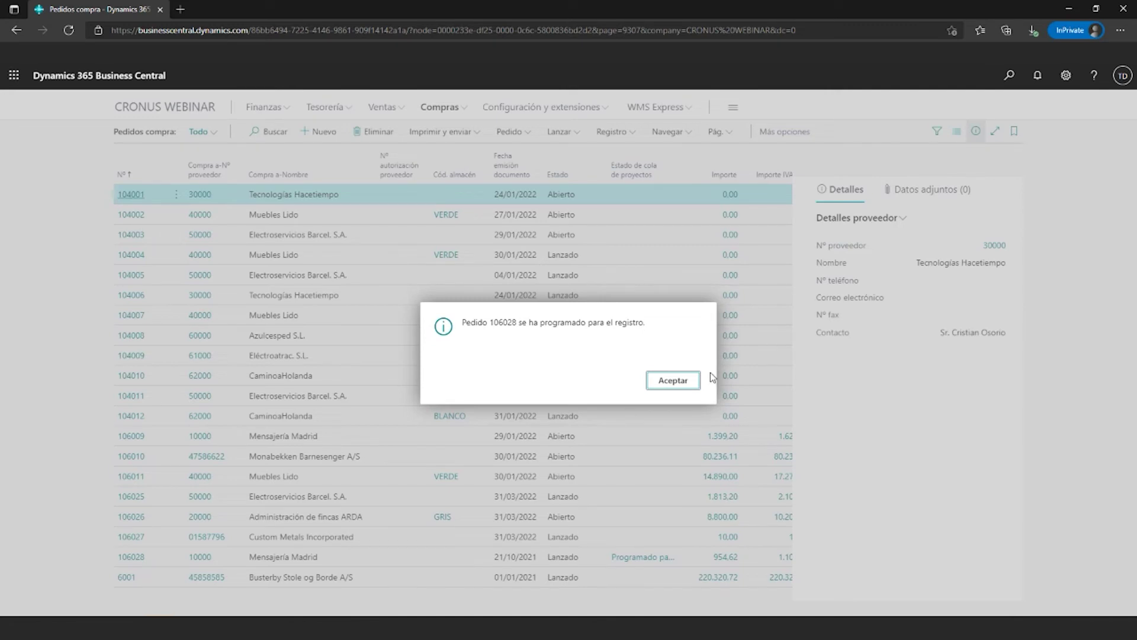
left_click(675, 382)
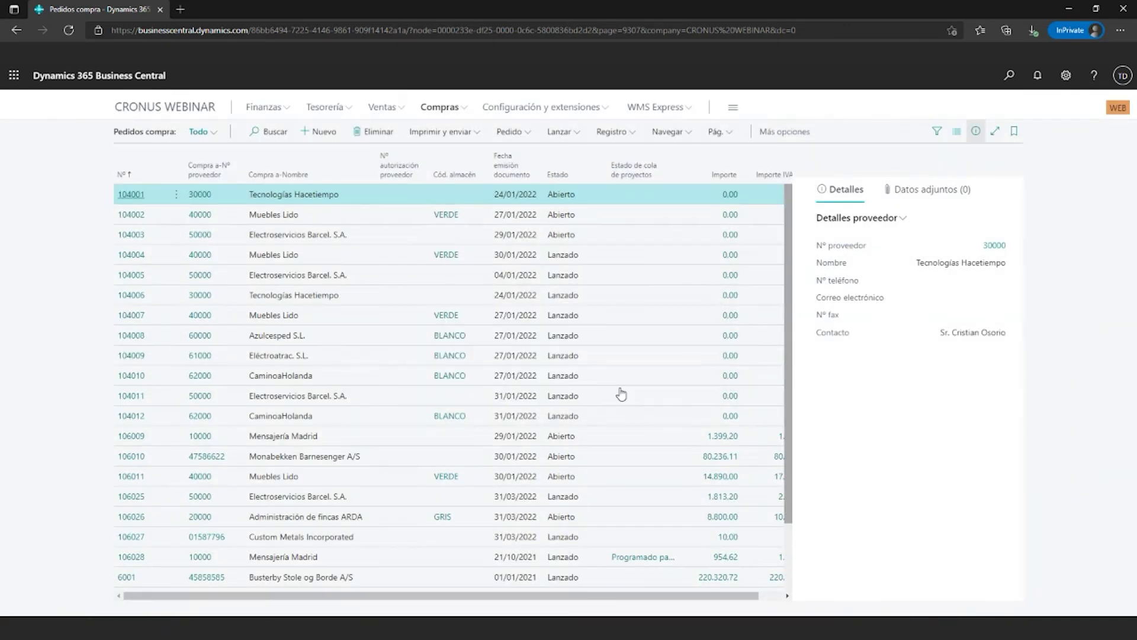
Find and open Movs. registro cola proyecto in wide view to review the purchase order's posting entry
left_click(150, 109)
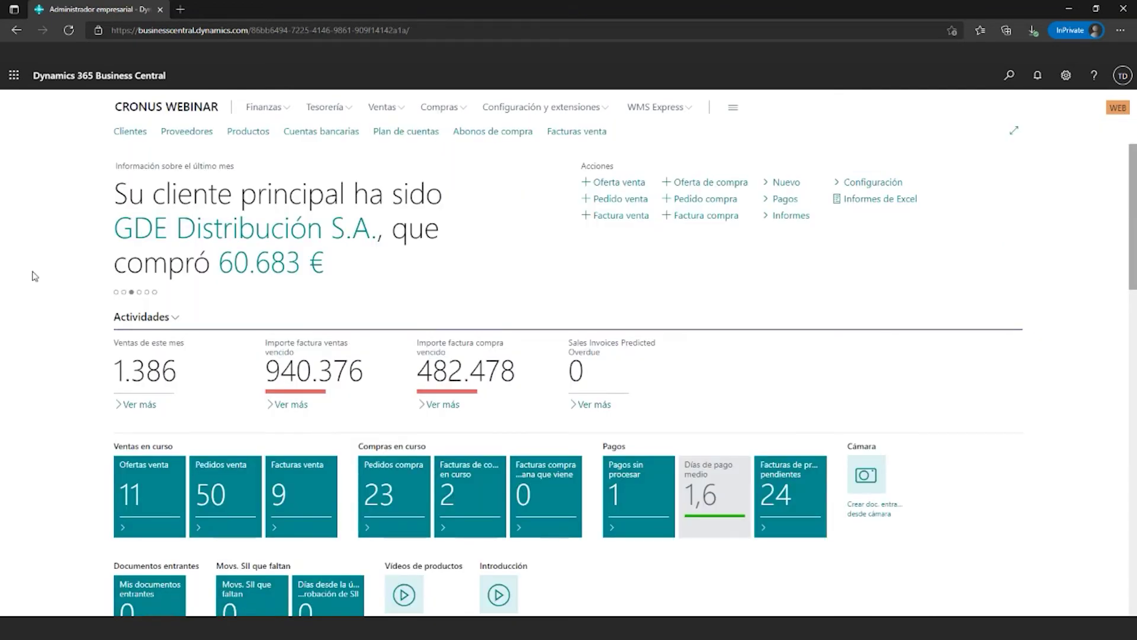
left_click(1007, 77)
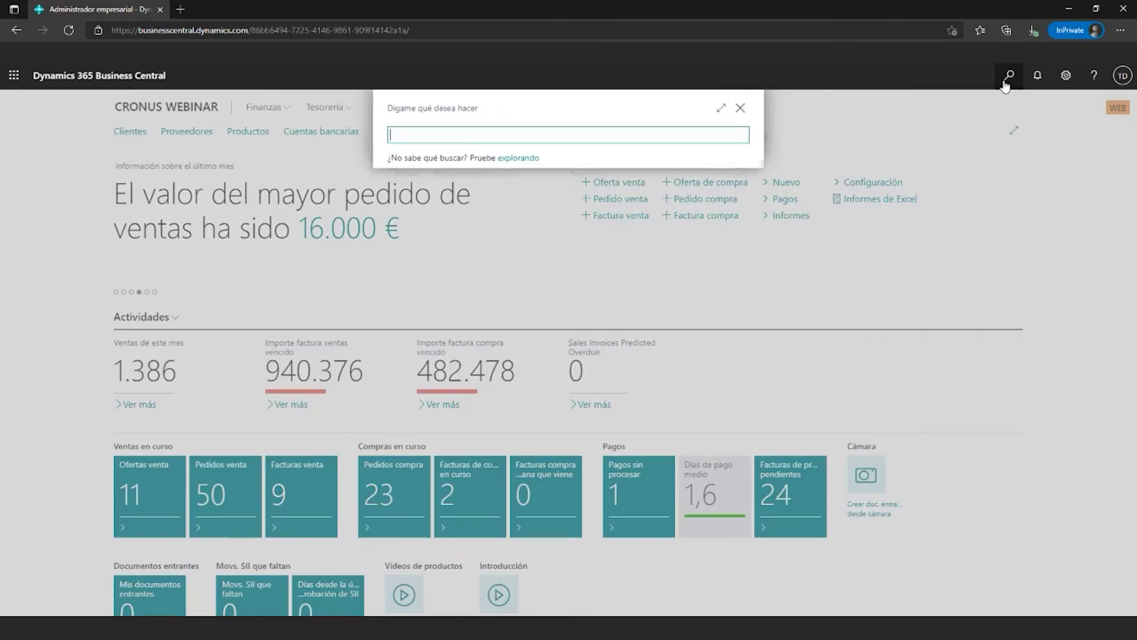
type("mosv regist")
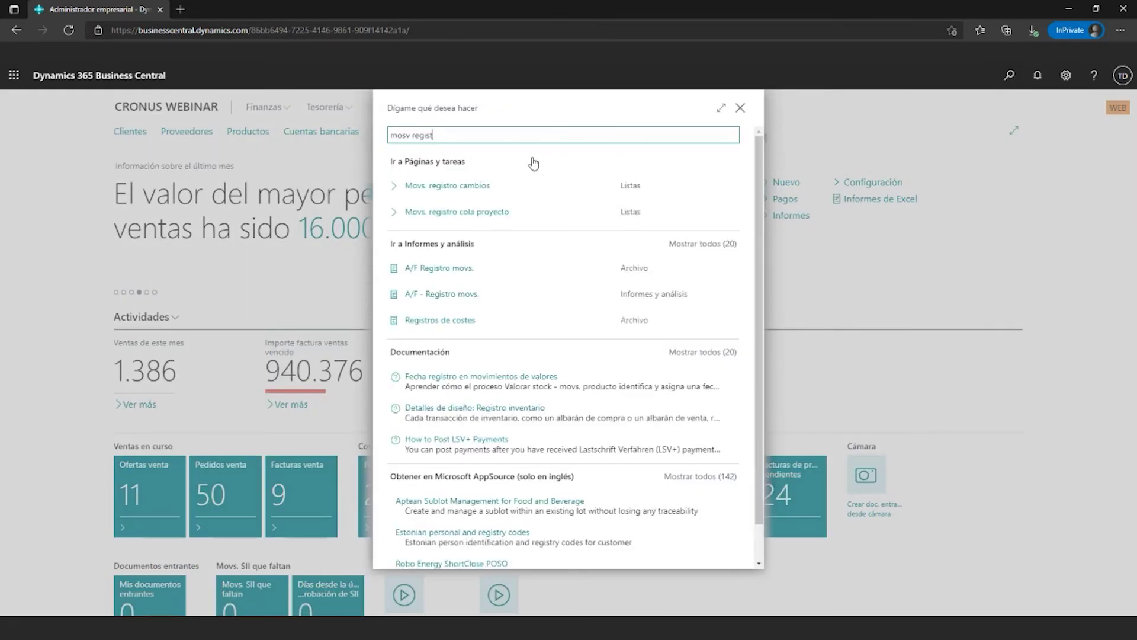
left_click(490, 212)
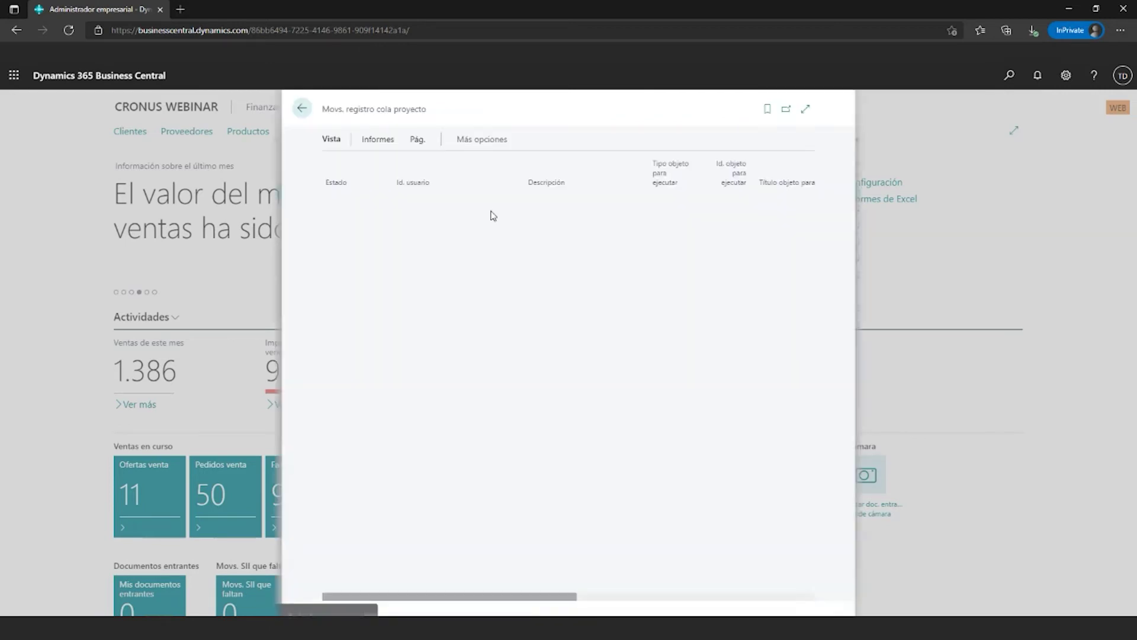
left_click(805, 109)
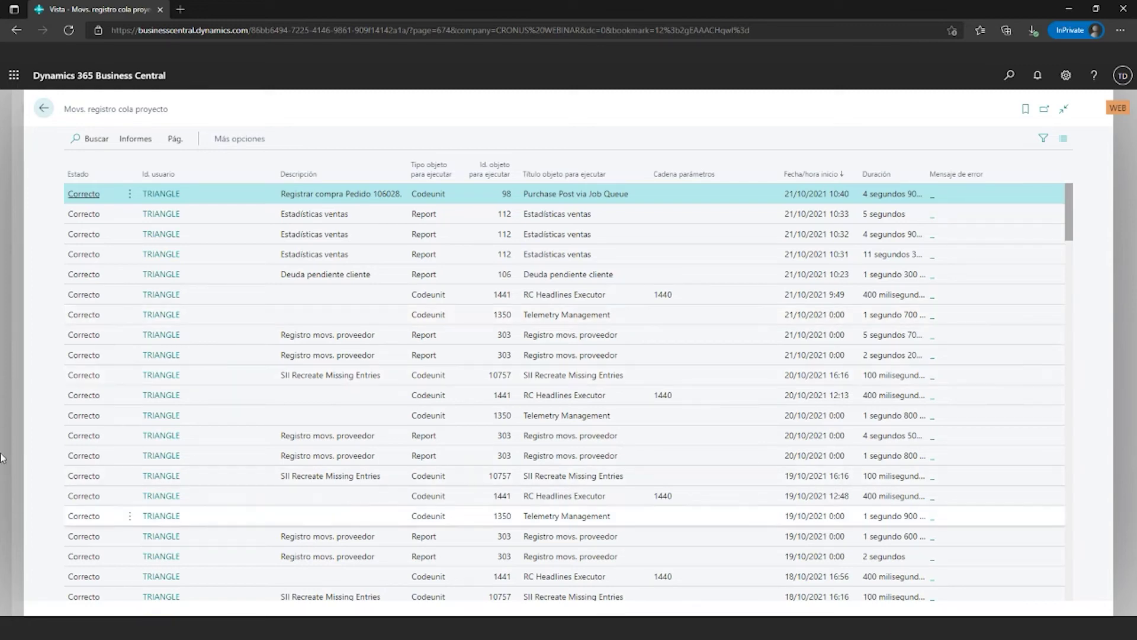
Open the purchase orders of Mensajería Madrid from the vendor list and inspect the order dated 21/10/2021
key("Escape")
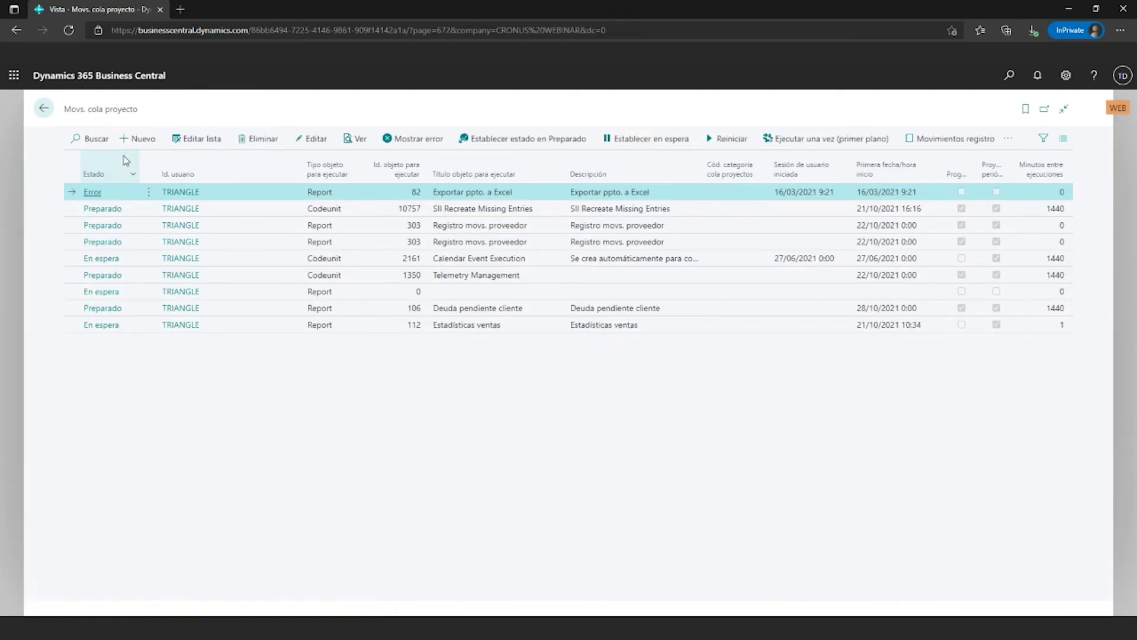
key("Escape")
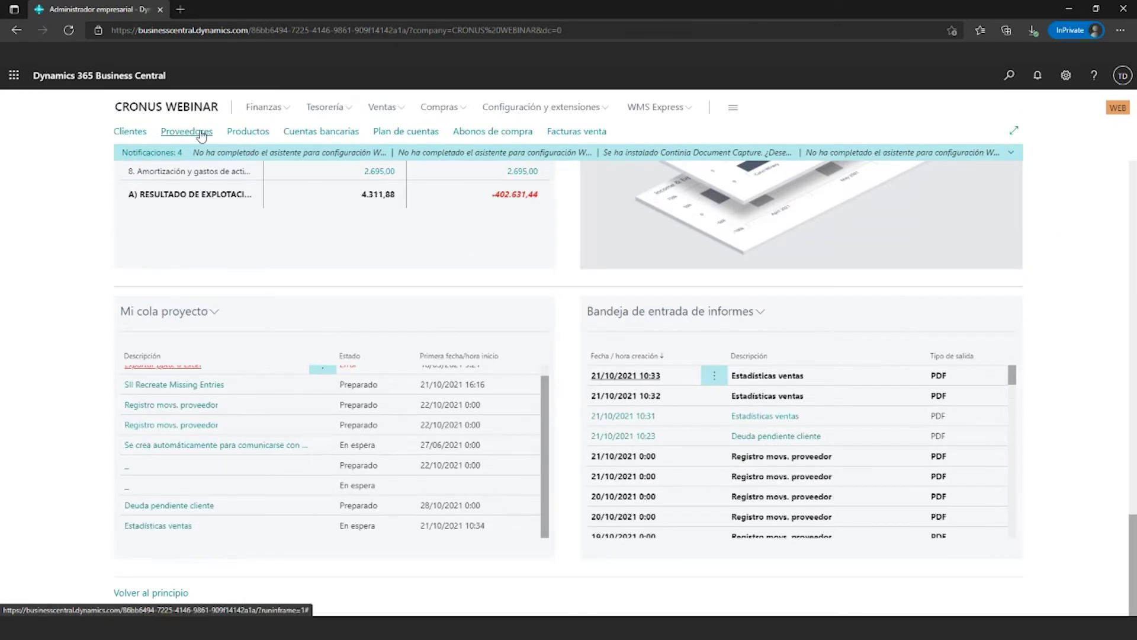
left_click(201, 133)
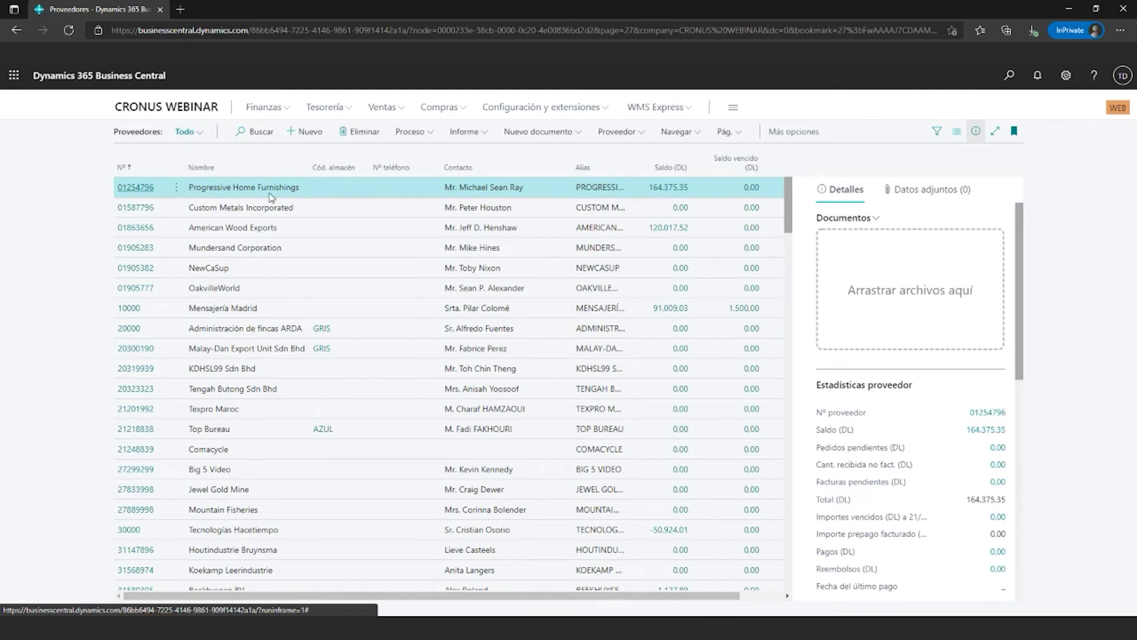
left_click(285, 315)
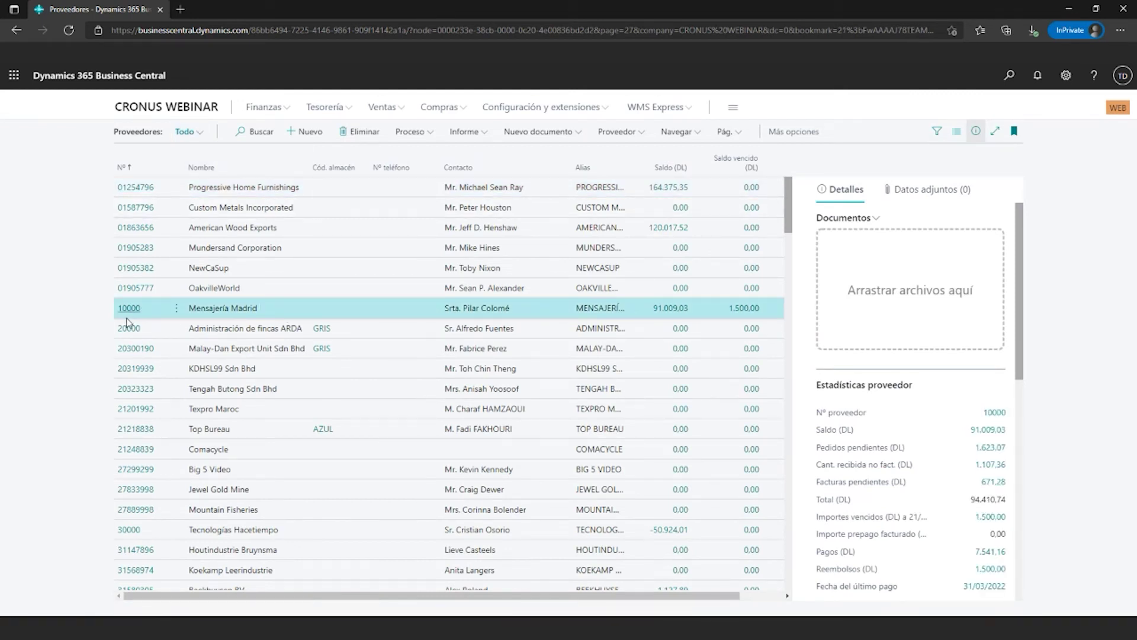
scroll(953, 378, "down", 5)
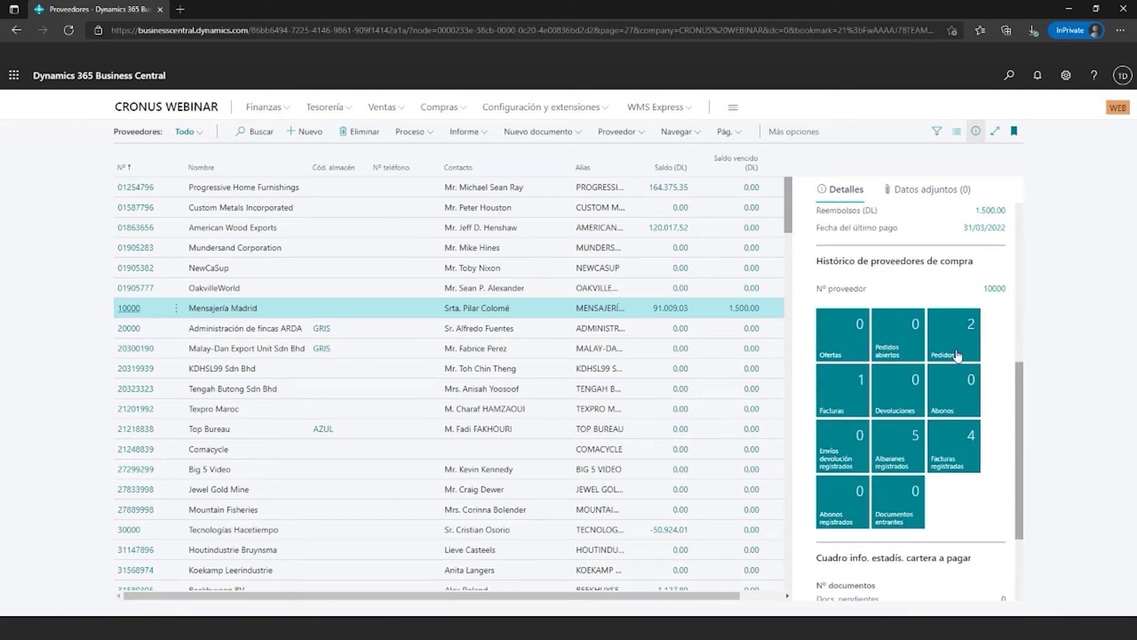
left_click(956, 354)
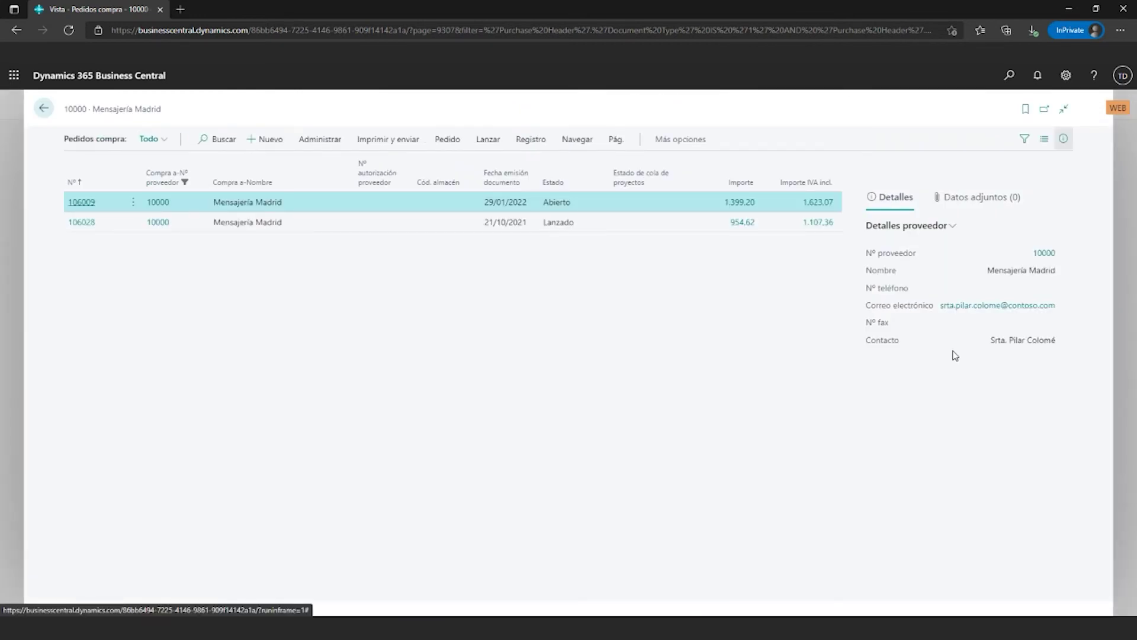
left_click(82, 223)
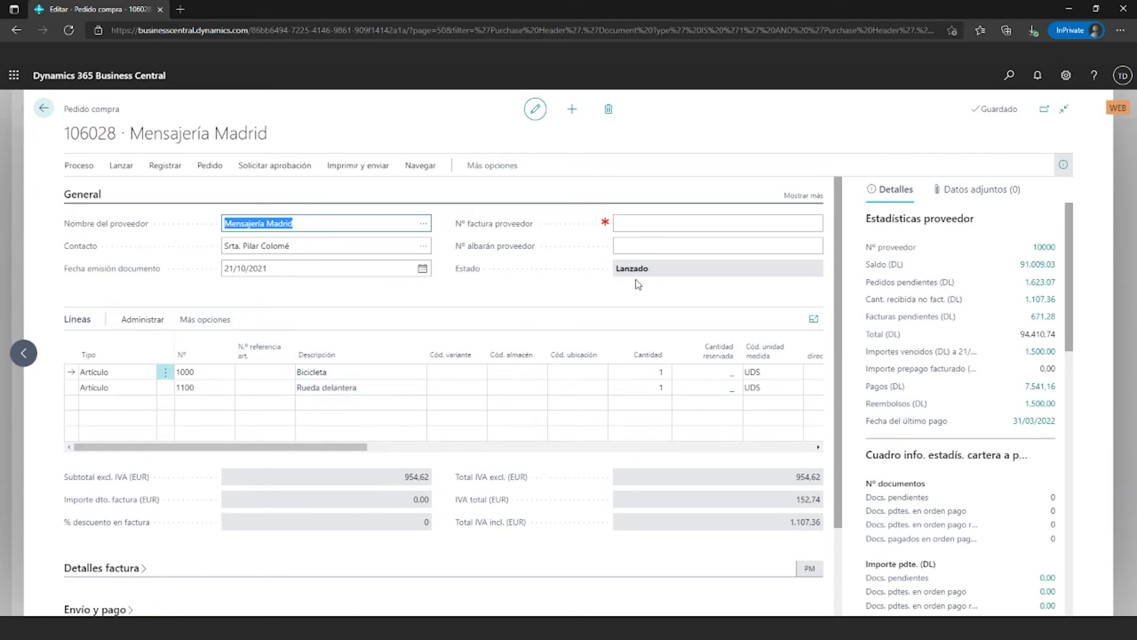
key("Escape")
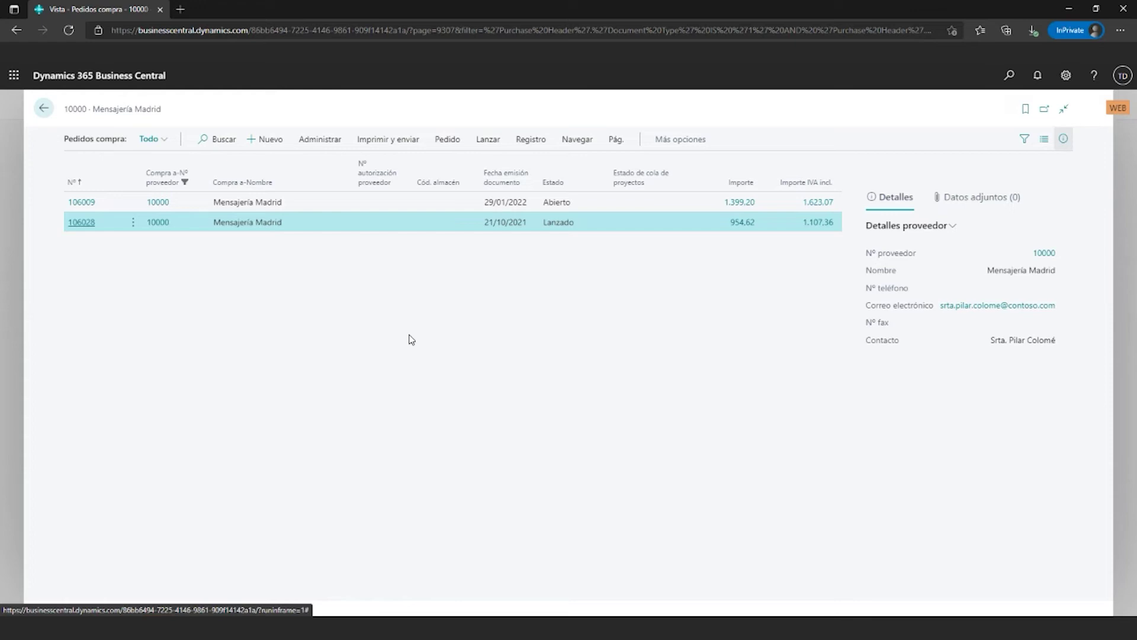
Search for "movs reg" and reopen Movs. registro cola proyecto to recheck the purchase posting entry
left_click(1011, 77)
type("movs")
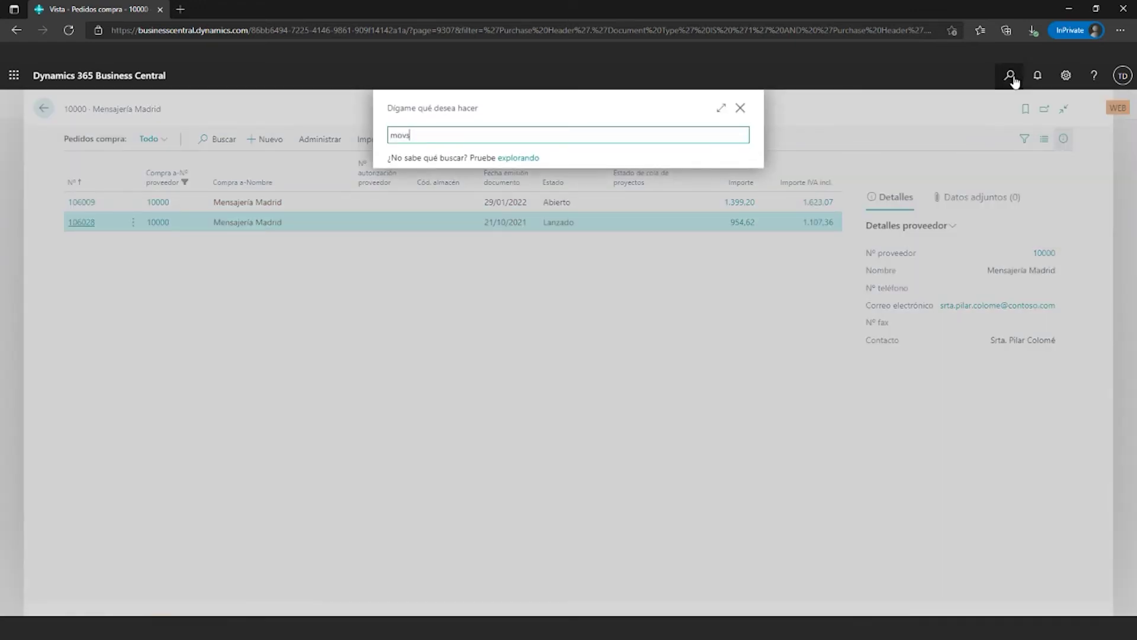
type(" re")
key("BackSpace")
key("BackSpace")
key("BackSpace")
type("reg")
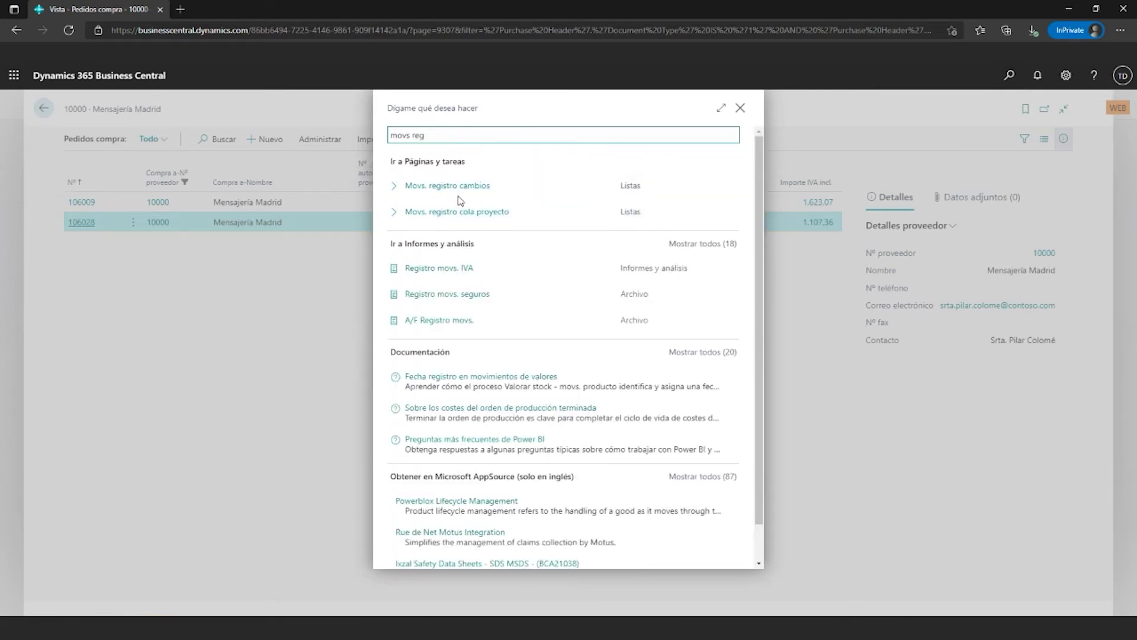
left_click(504, 220)
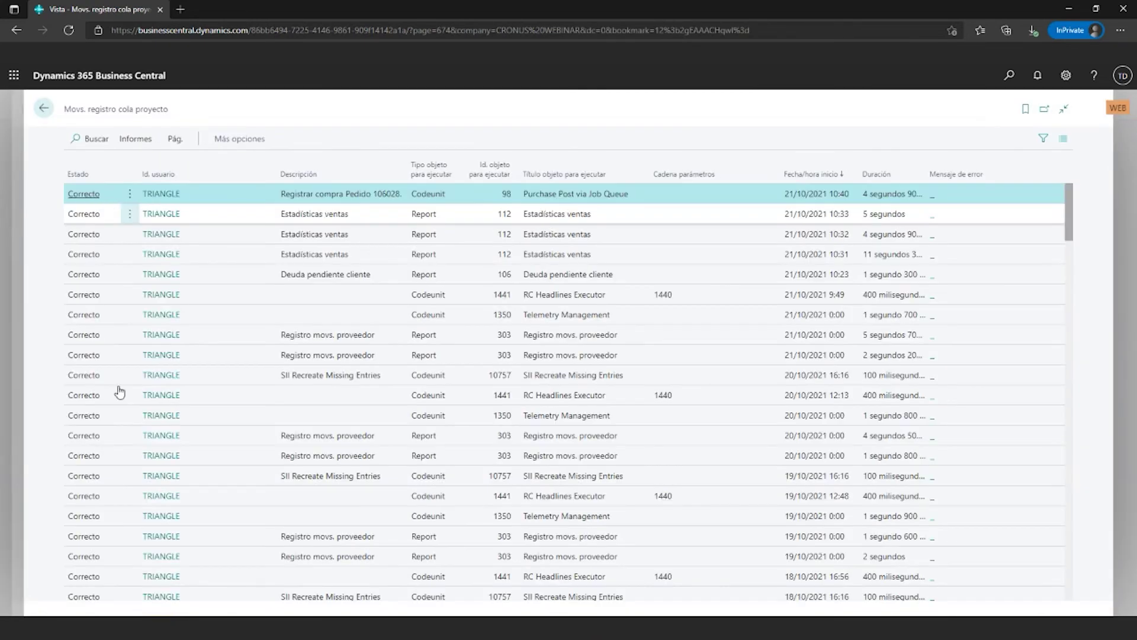
Close the job queue log, the vendor's purchase orders and the vendor list to return to the role center
left_click(176, 202)
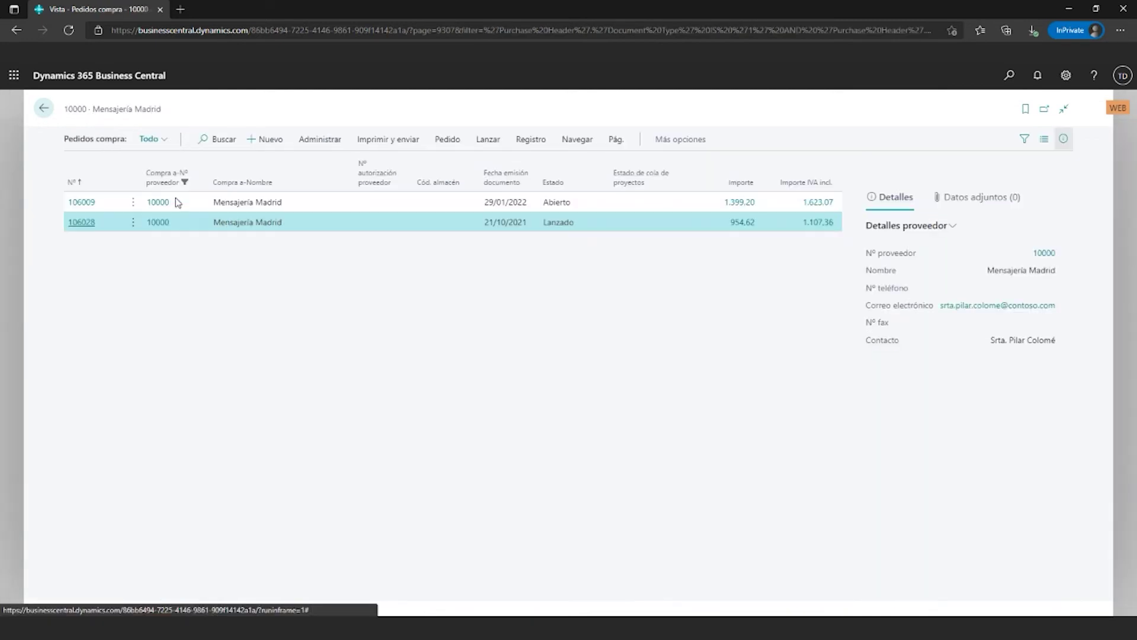
key("Escape")
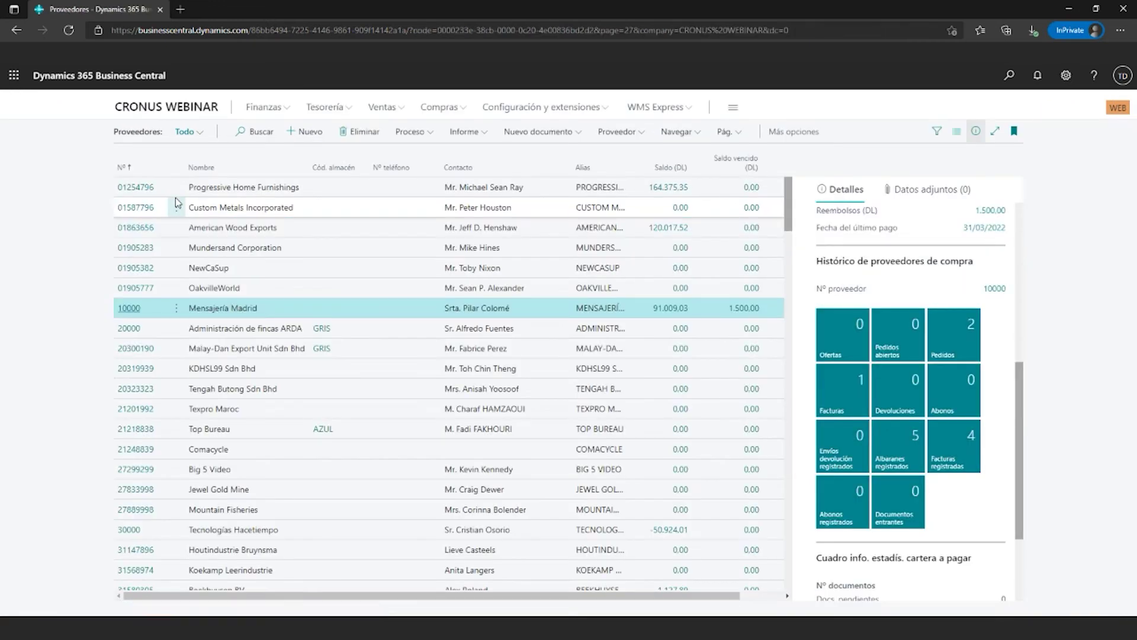
key("Escape")
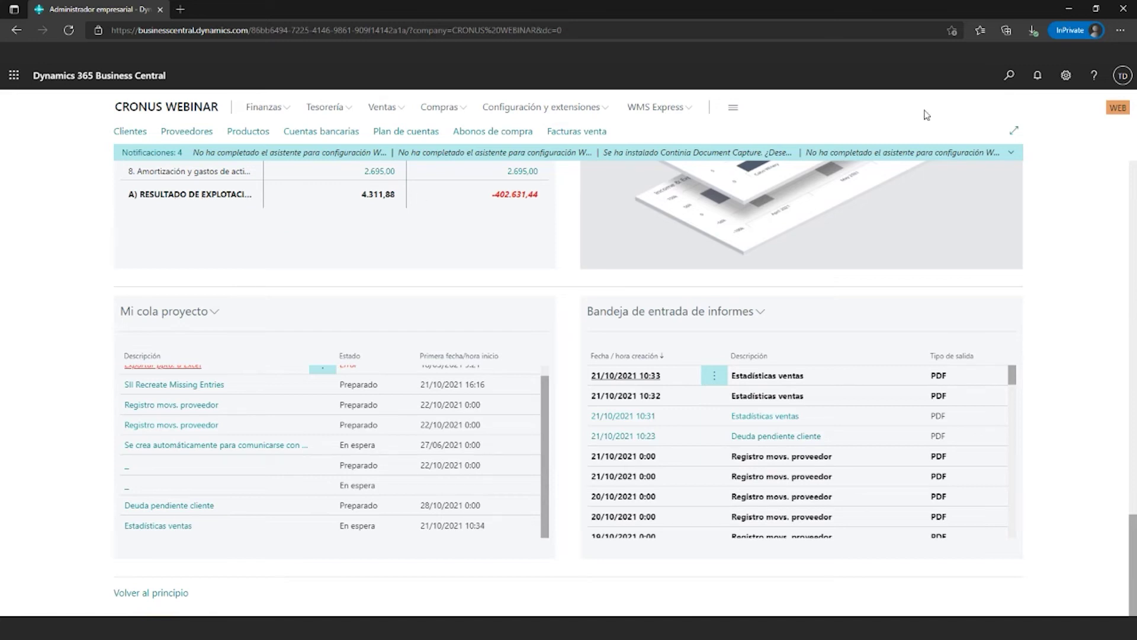
Search for "movs cola proy", open Movs. cola proyecto and display the log entries of the failed Exportar ppto. a Excel job
left_click(1009, 80)
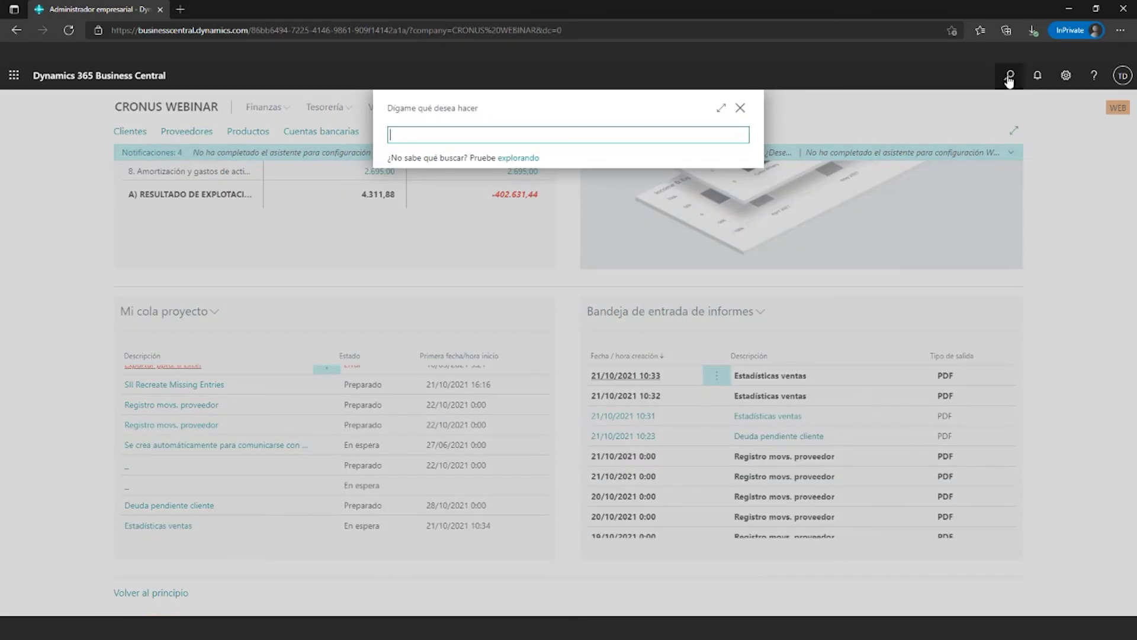
type("movs cola proy")
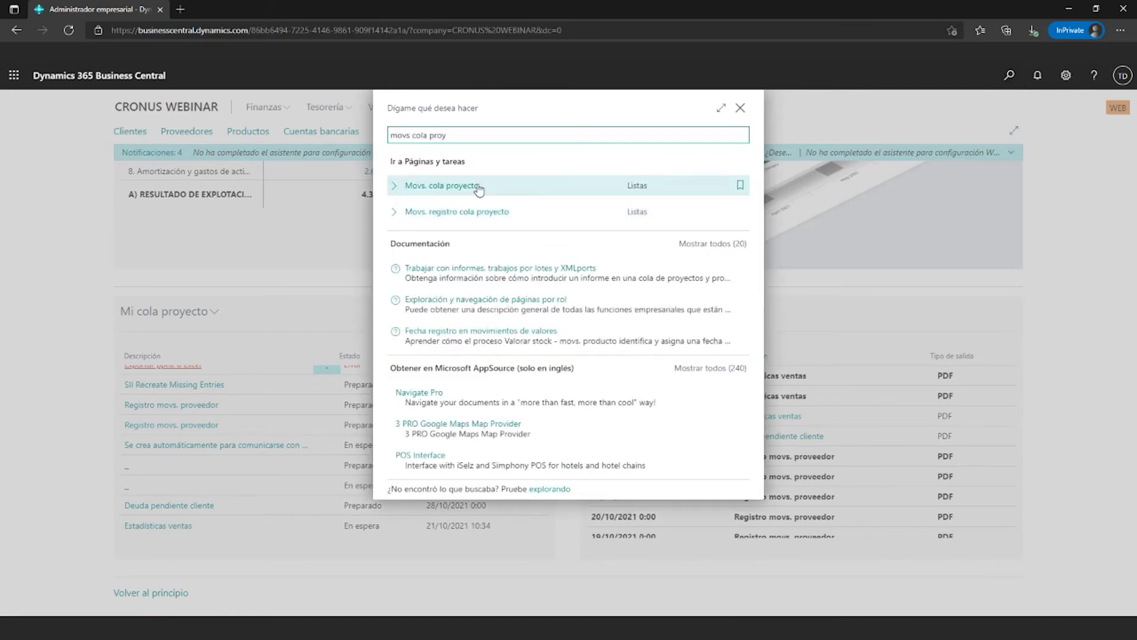
left_click(474, 188)
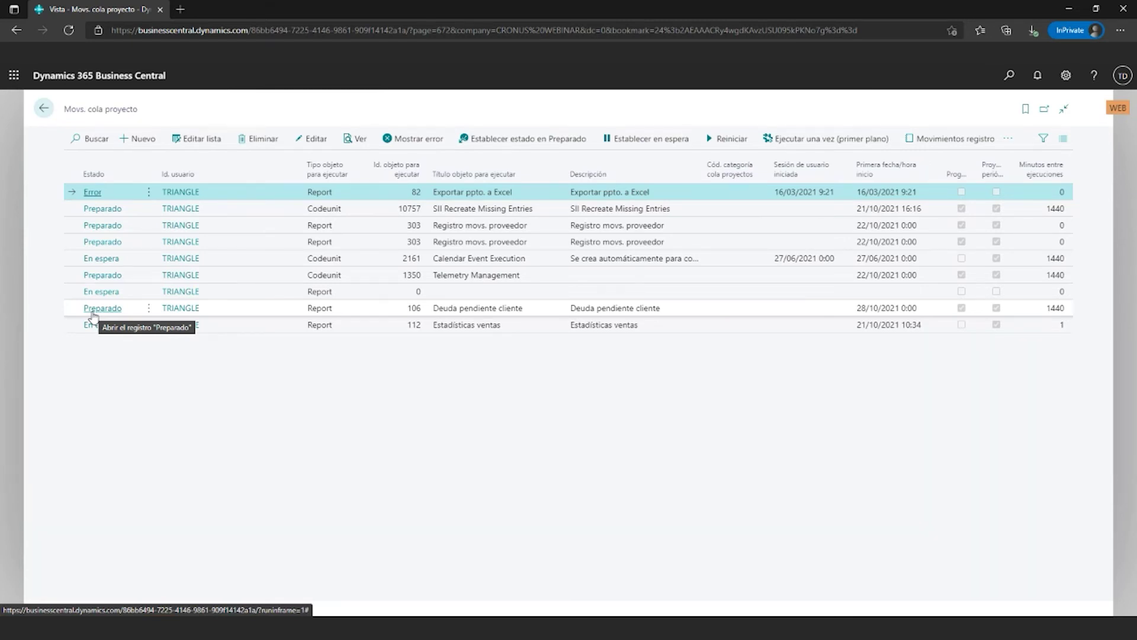
left_click(421, 146)
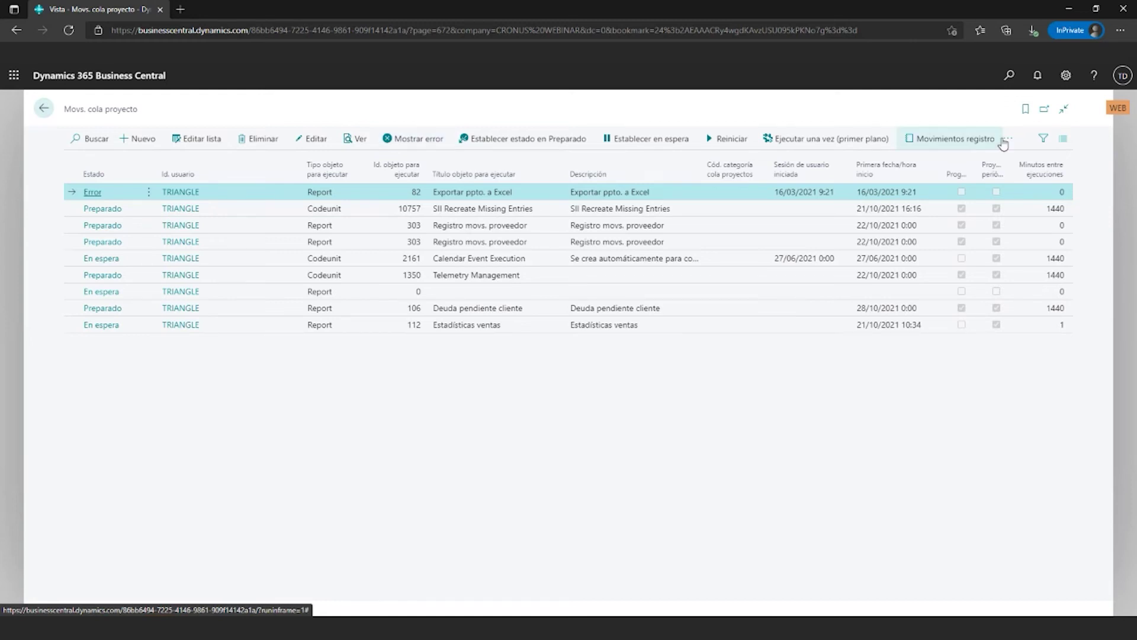
left_click(937, 146)
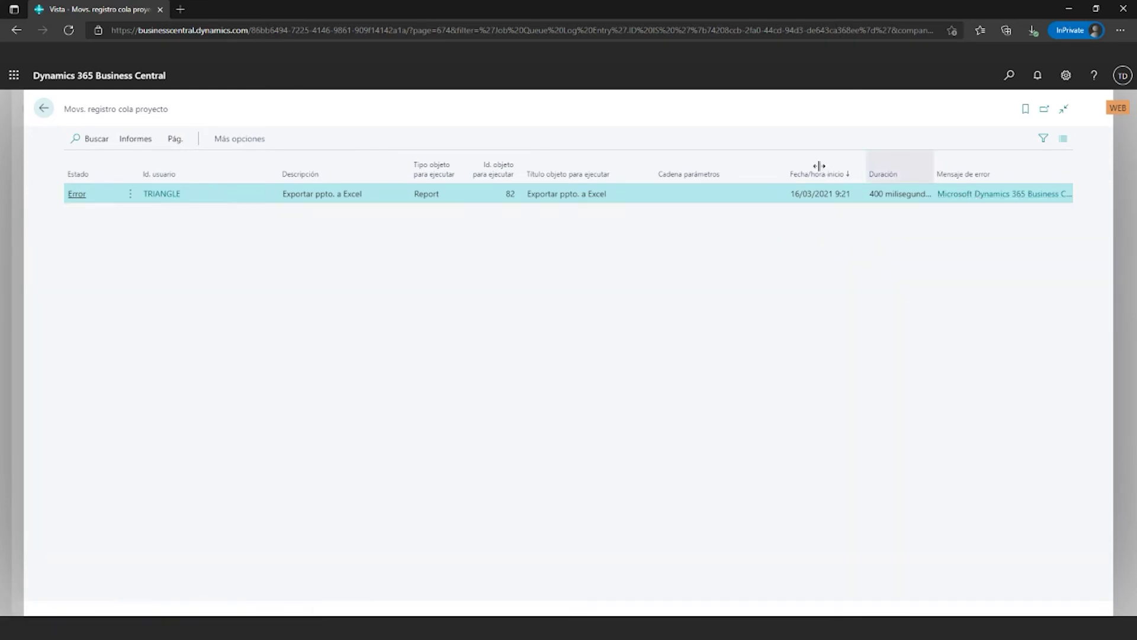
Inspect the Exportar ppto. a Excel error message from its log entry and directly from its job queue entry
left_click_drag(819, 166, 801, 168)
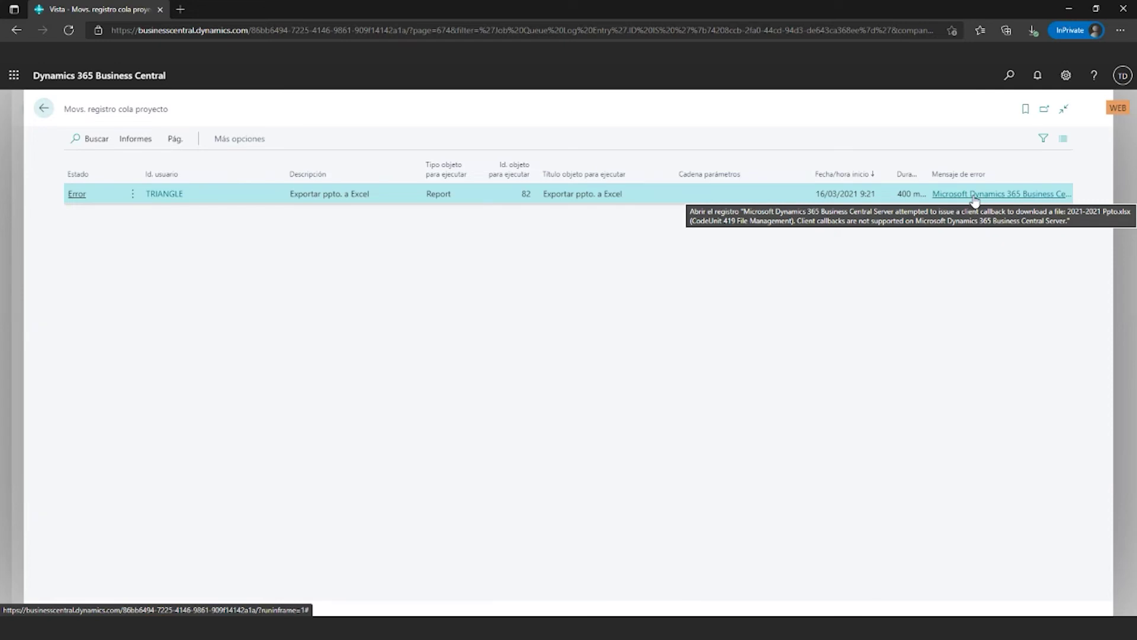
left_click(973, 196)
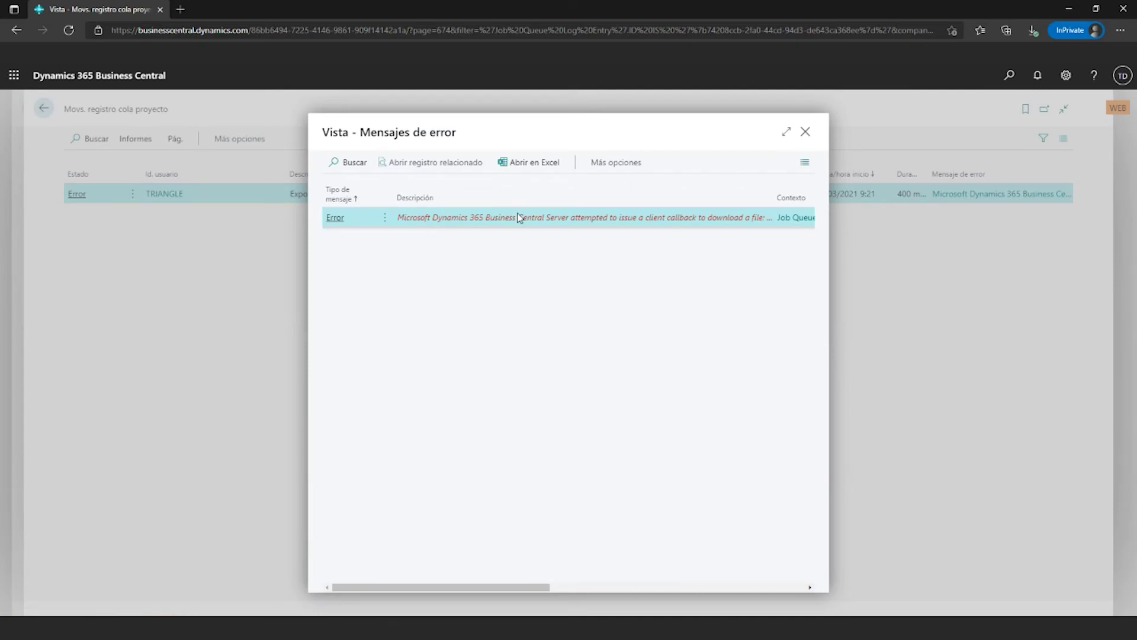
key("Escape")
key("Escape")
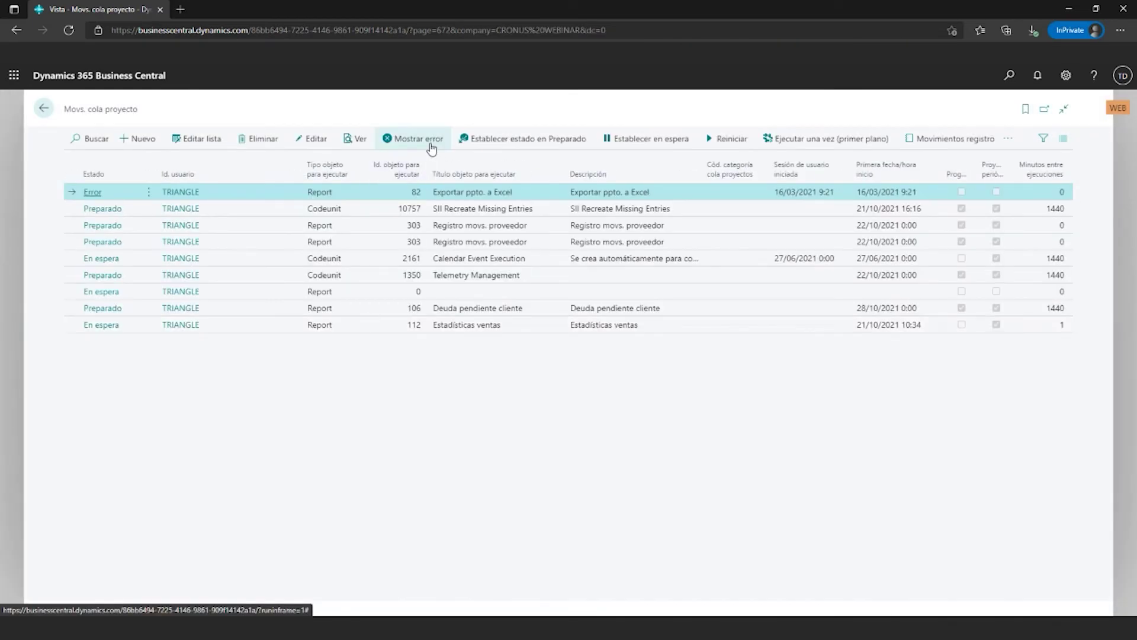
left_click(413, 142)
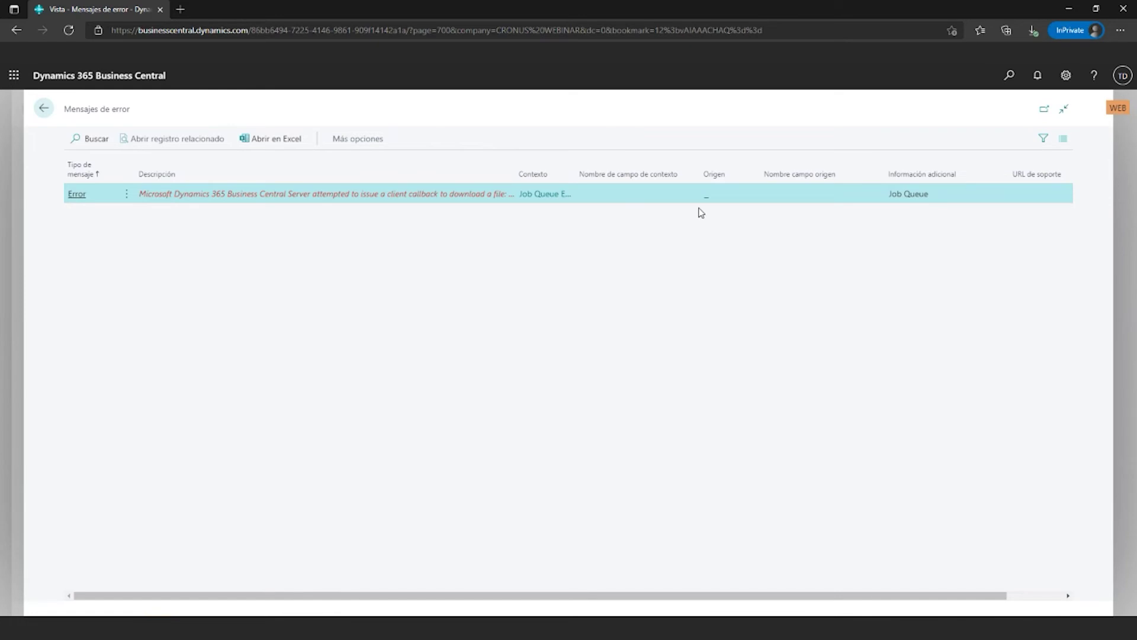
key("Escape")
Reopen the Exportar ppto. a Excel log entries, check the available actions and return to the role center
left_click(950, 140)
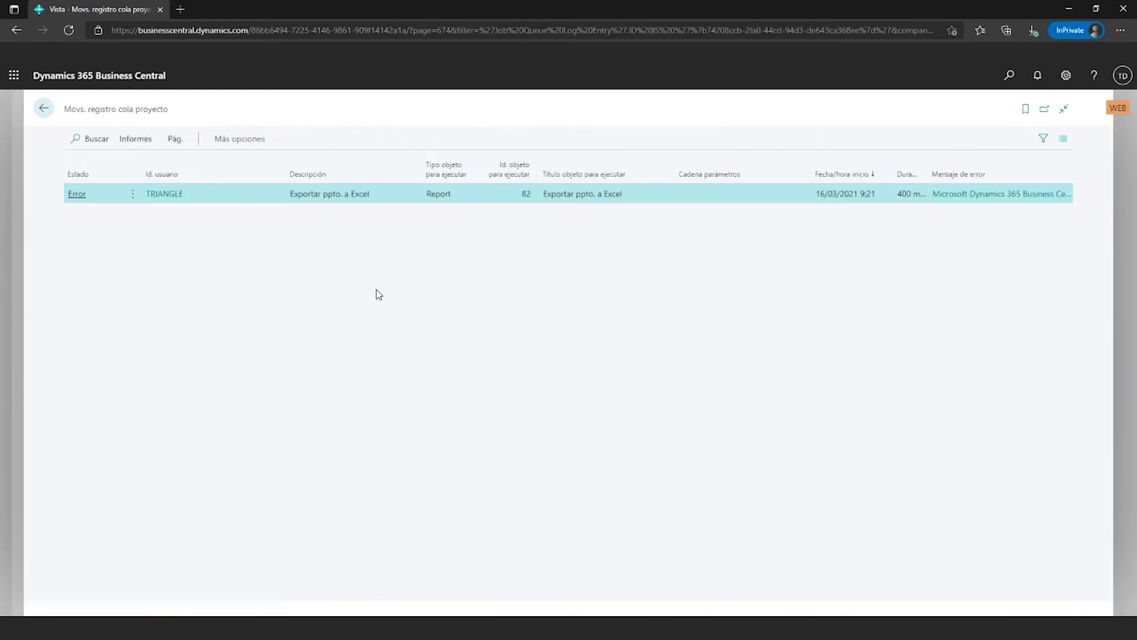
left_click(256, 139)
left_click(231, 140)
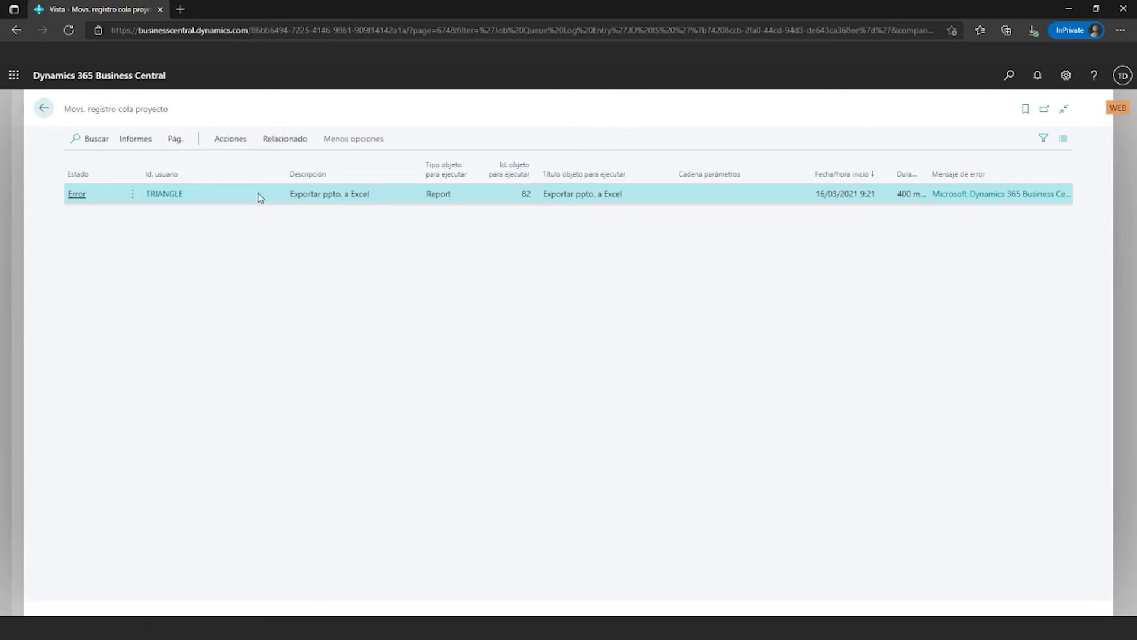
left_click(236, 139)
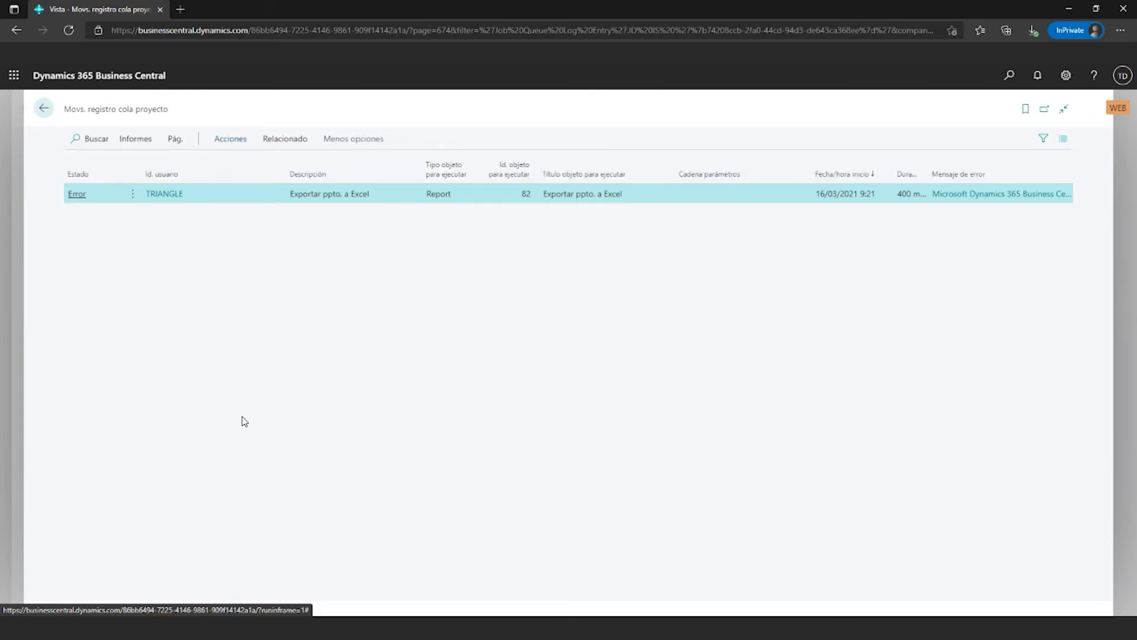
key("Escape")
key("Escape")
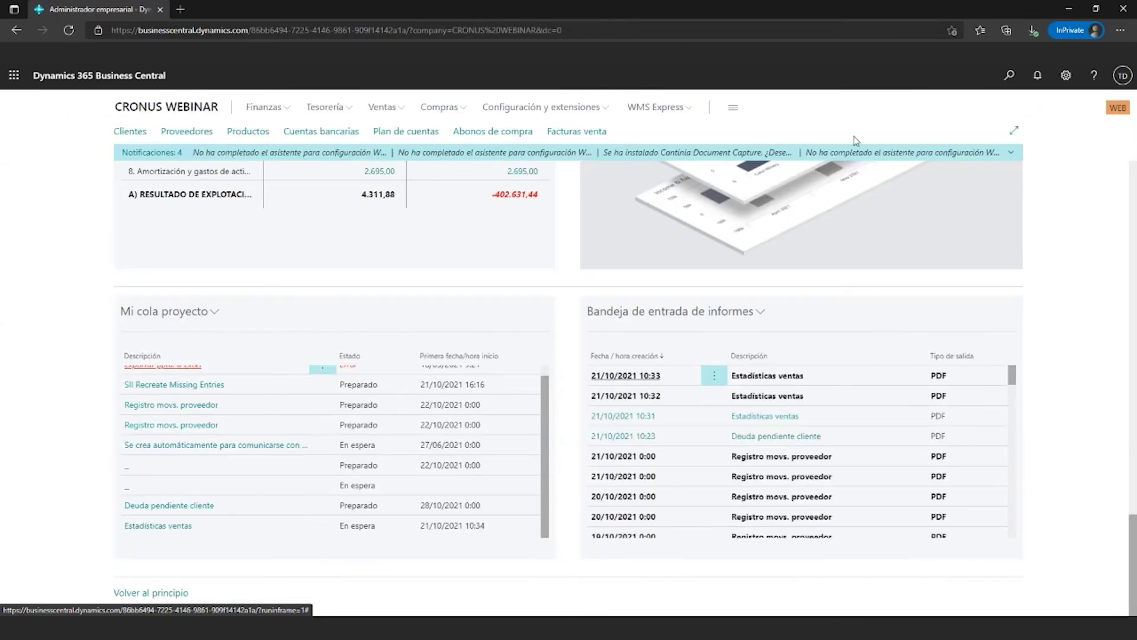
Search for "retention p" and open the Retention Policies list in wide view
left_click(1007, 76)
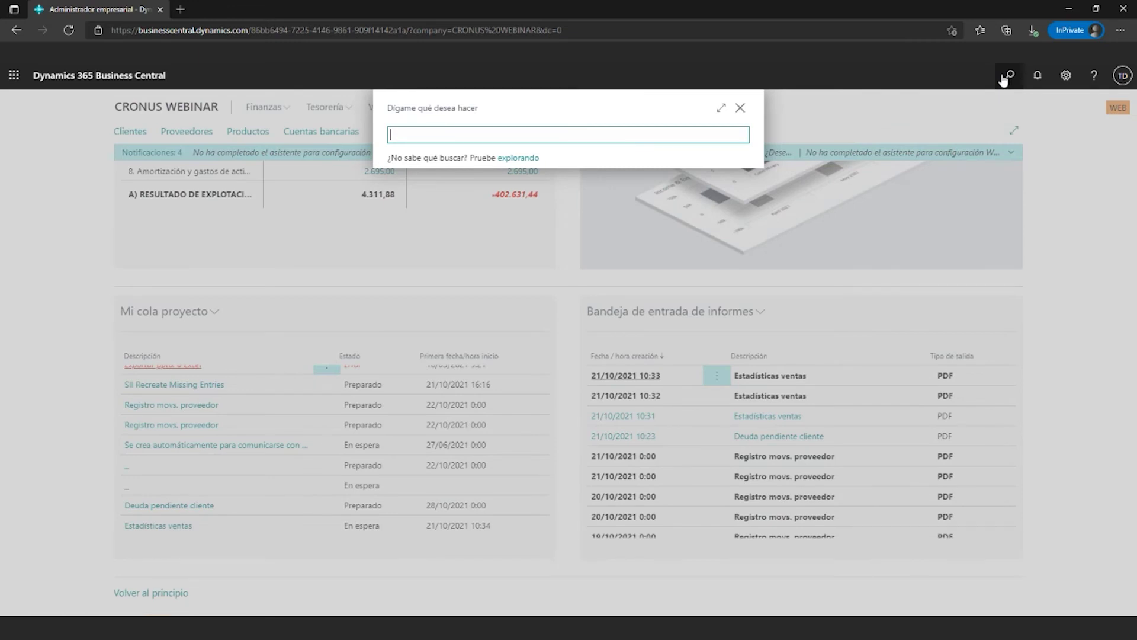
type("retention ")
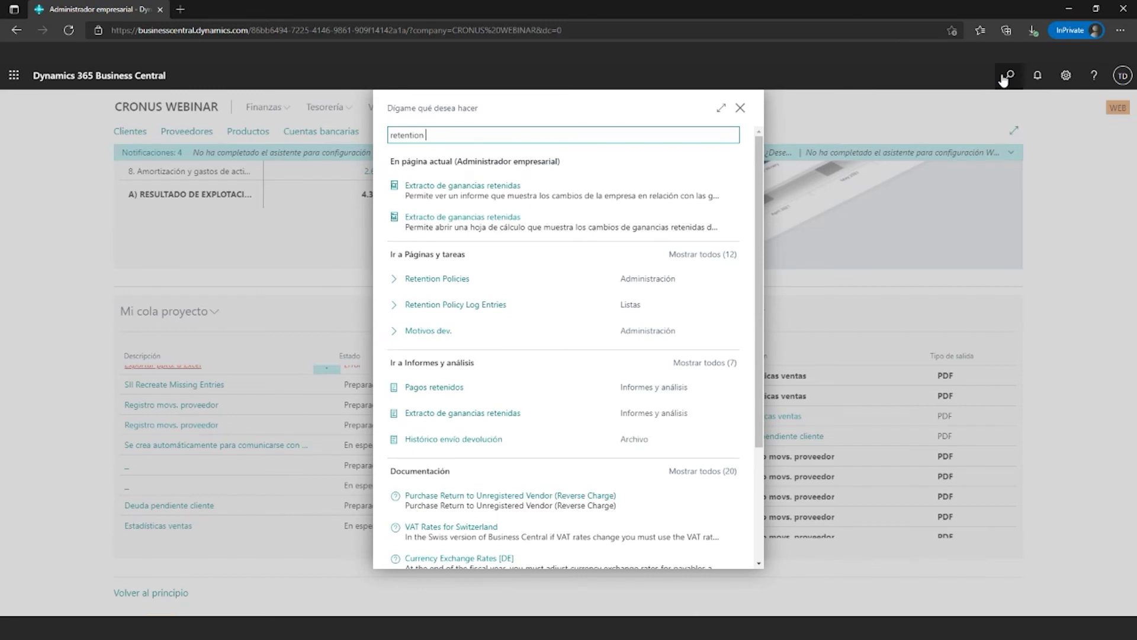
type("p")
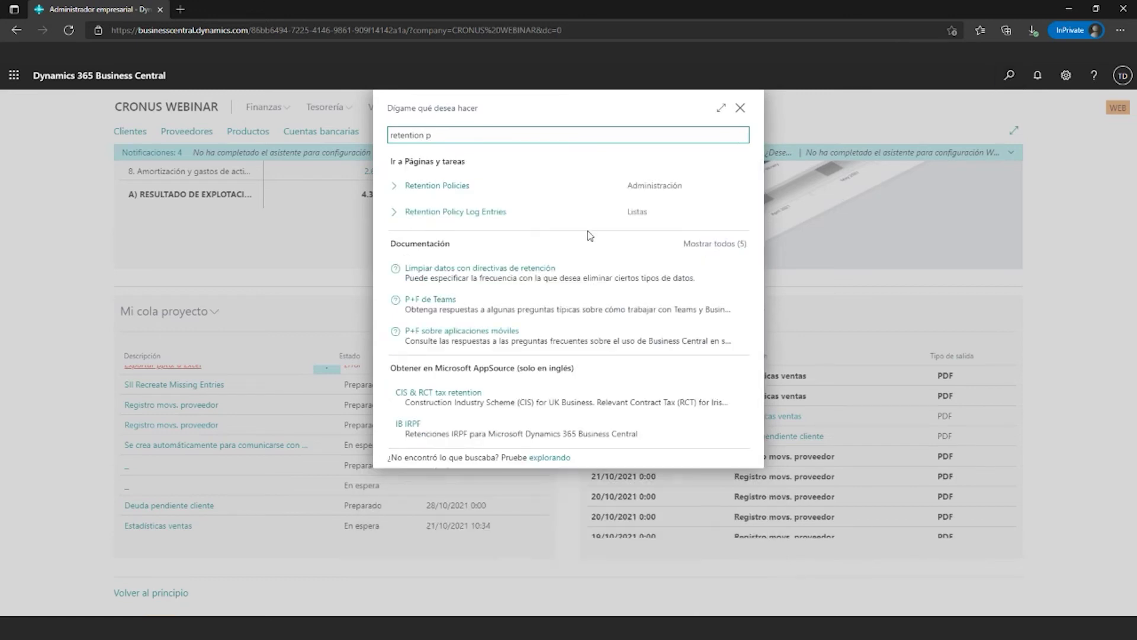
left_click(437, 186)
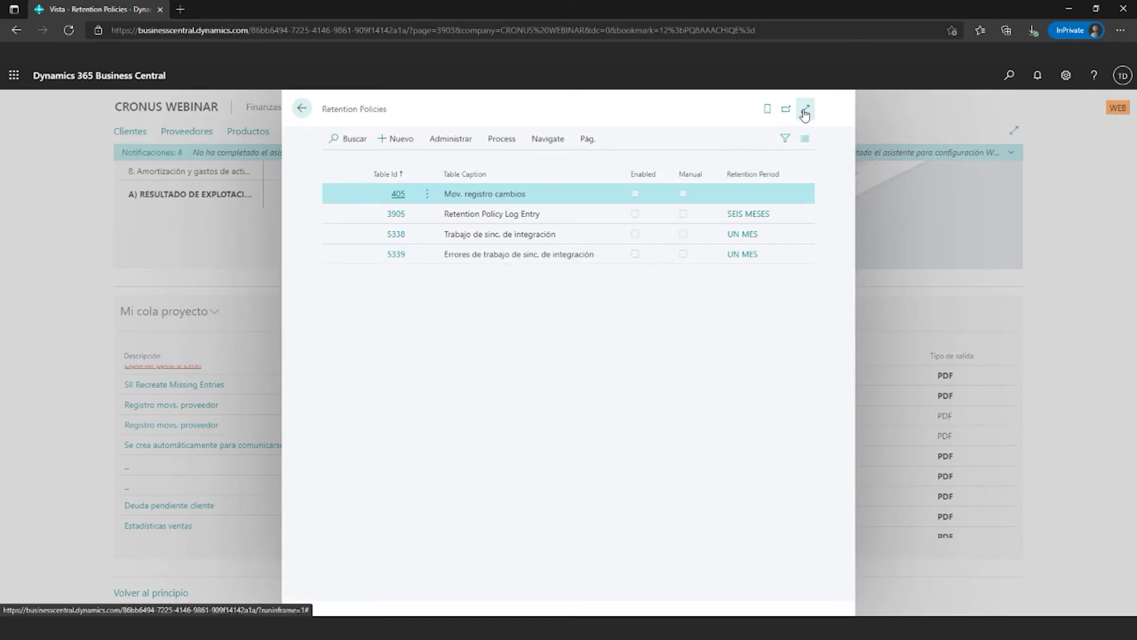
left_click(805, 111)
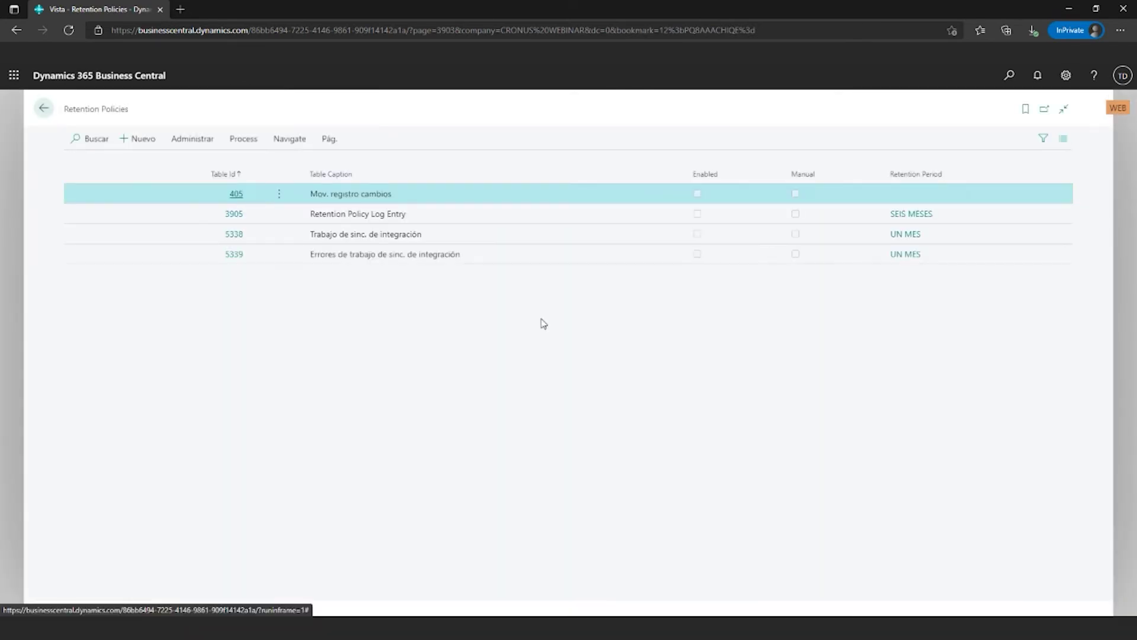
Create an enabled retention policy for table 474 with the retention period UN MES
left_click(146, 137)
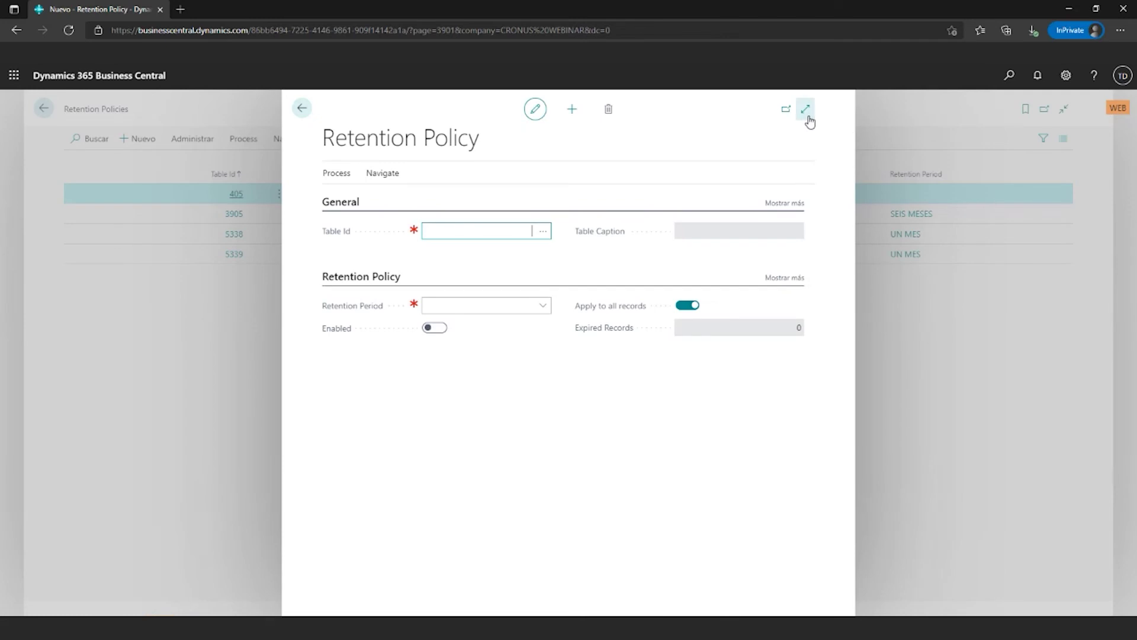
left_click(806, 111)
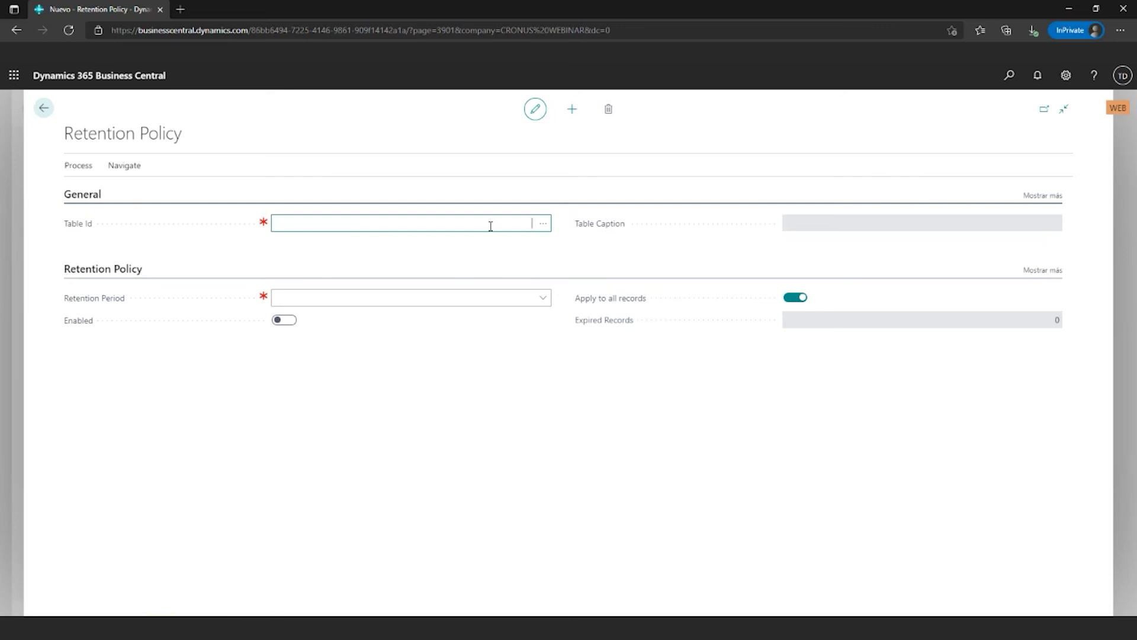
type("474")
key("Tab")
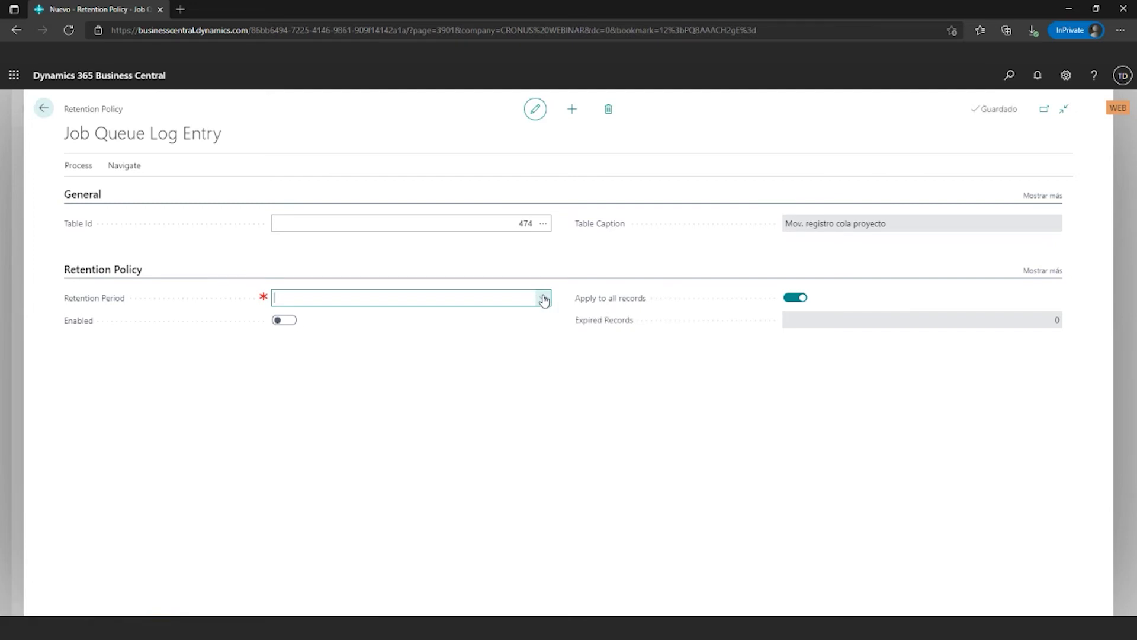
left_click(544, 298)
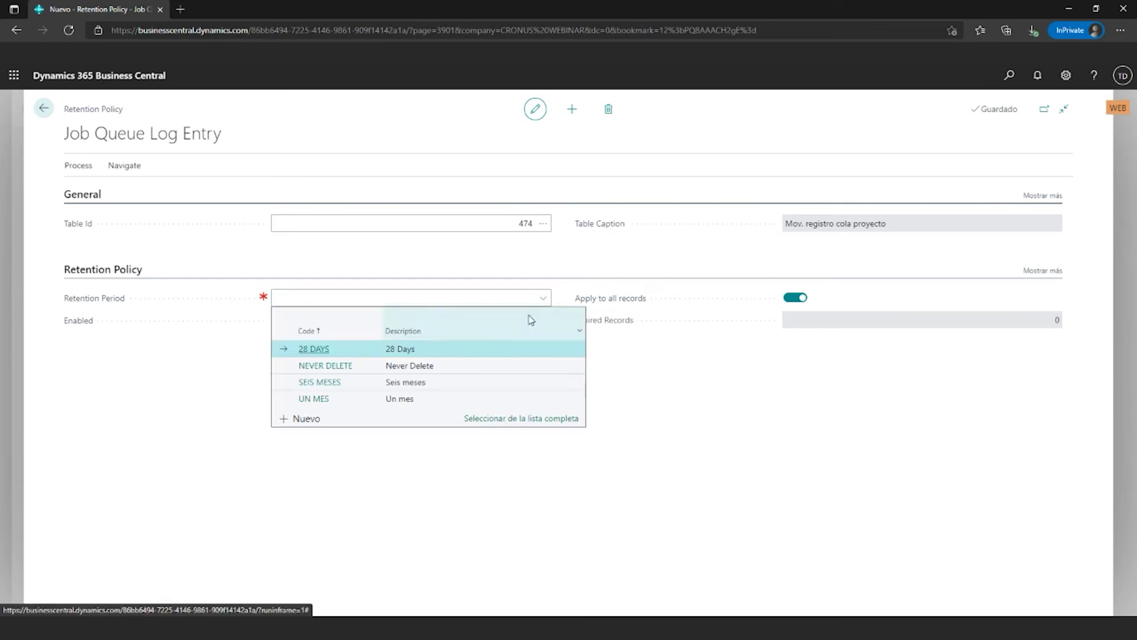
left_click(427, 398)
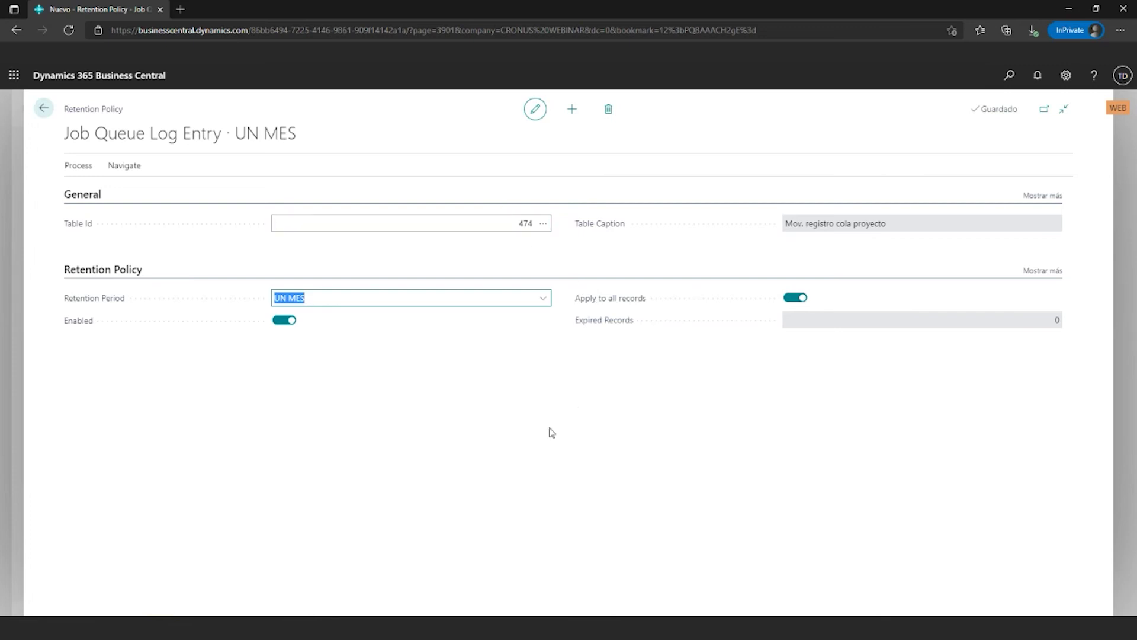
Review the available retention periods and the job queue log policy's process and navigation options, then return to the policy list
left_click(543, 300)
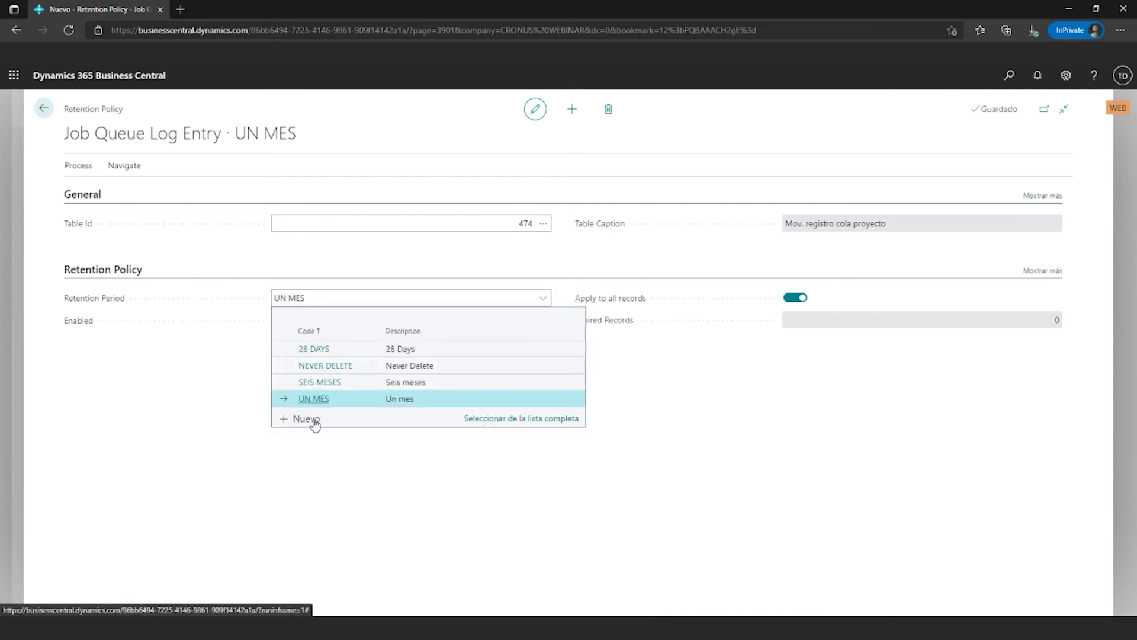
left_click(452, 491)
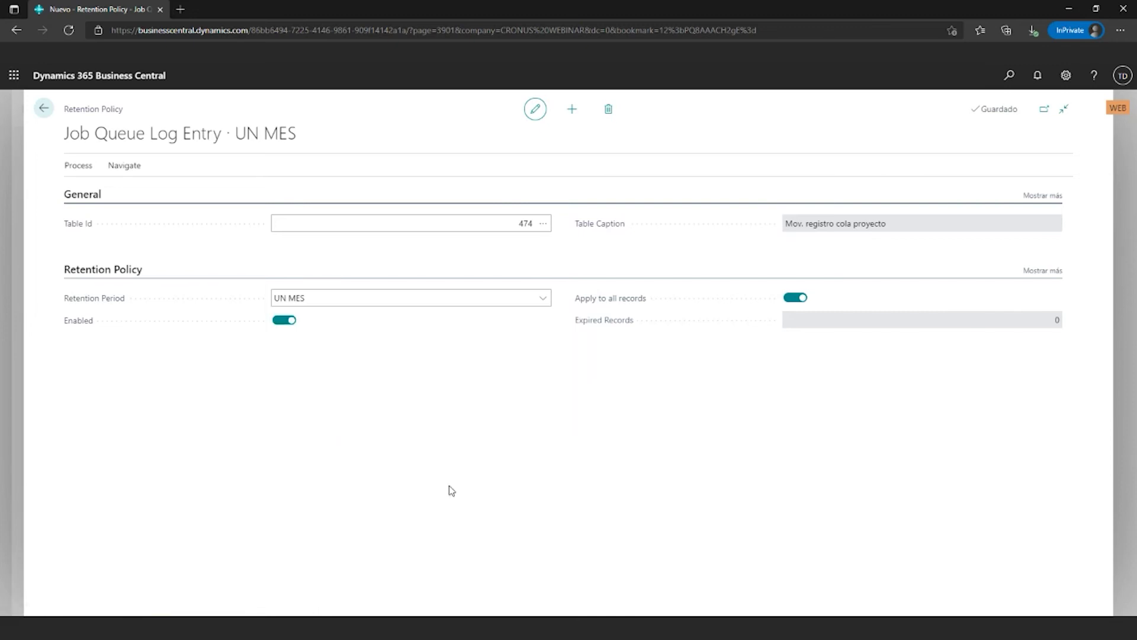
left_click(90, 169)
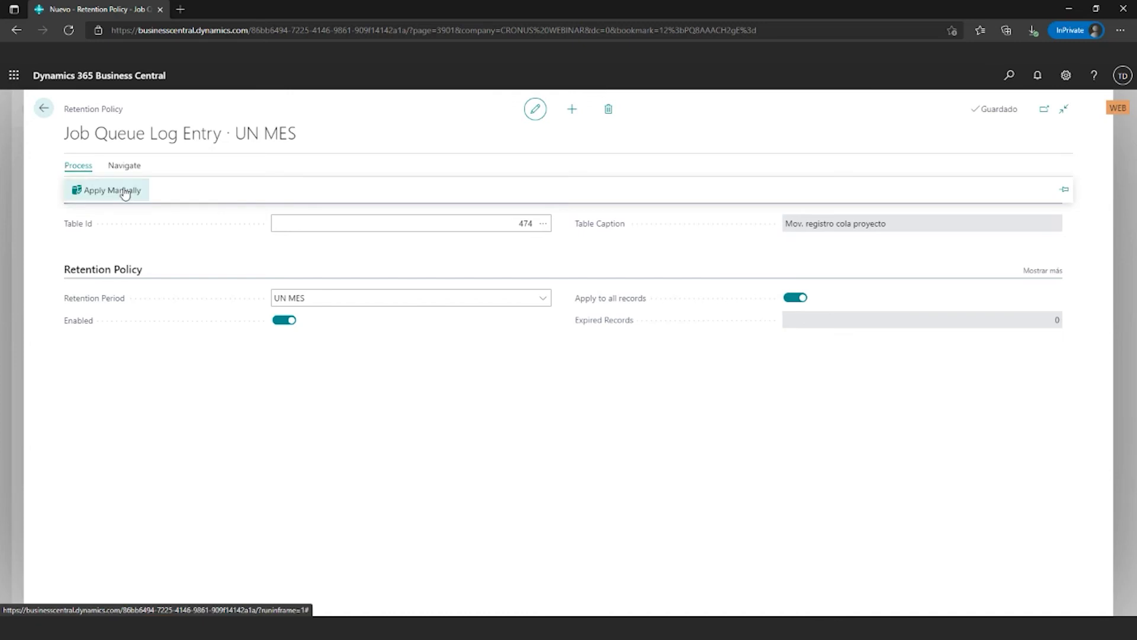
left_click(123, 166)
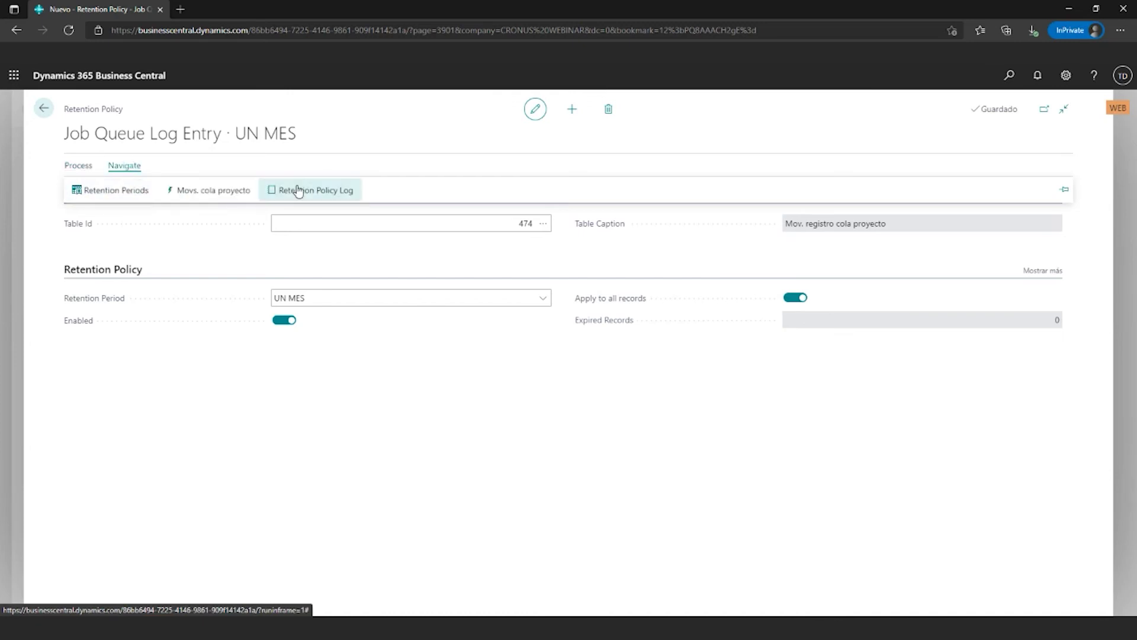
left_click(311, 450)
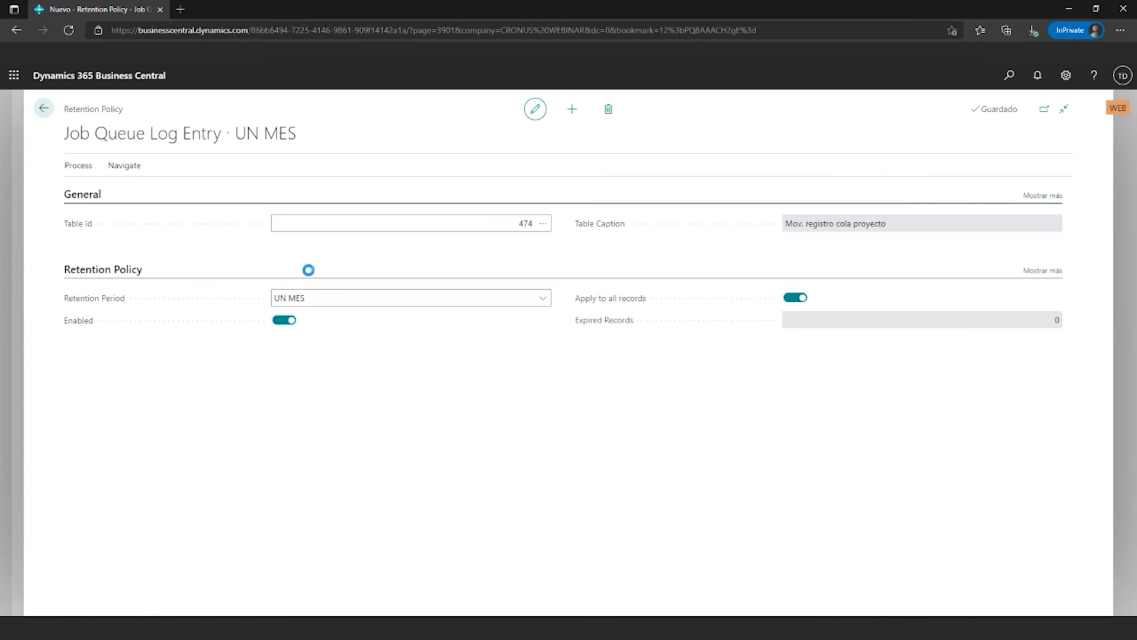
key("Escape")
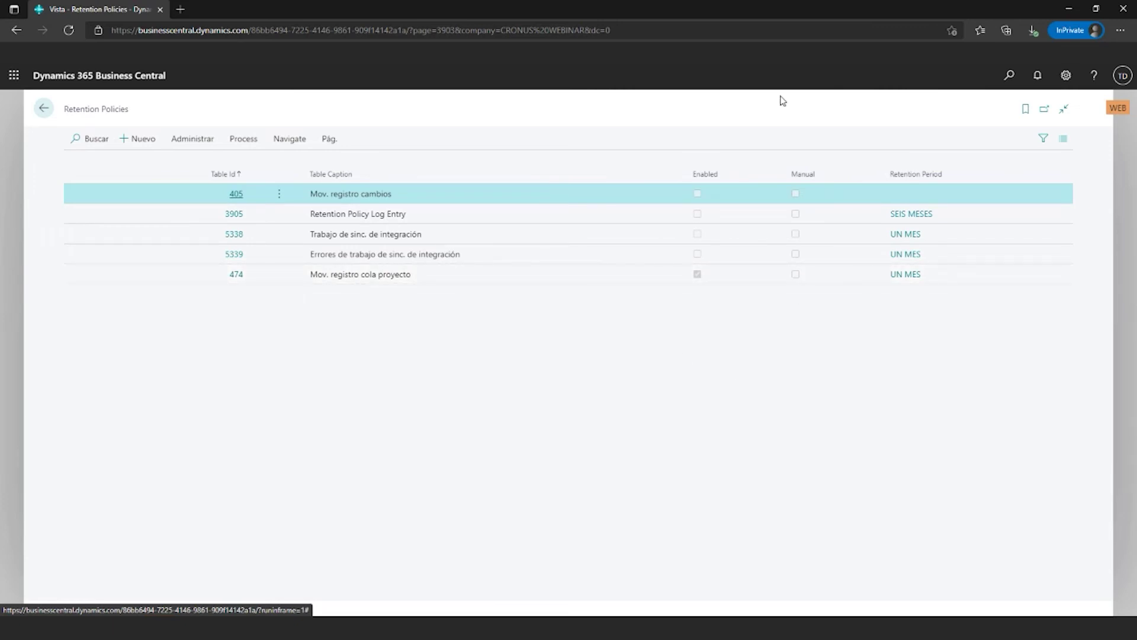
Search for "movs cola", open Movs. cola proyecto to check the Retention Policy JQ entry, and close the open pages
left_click(1008, 75)
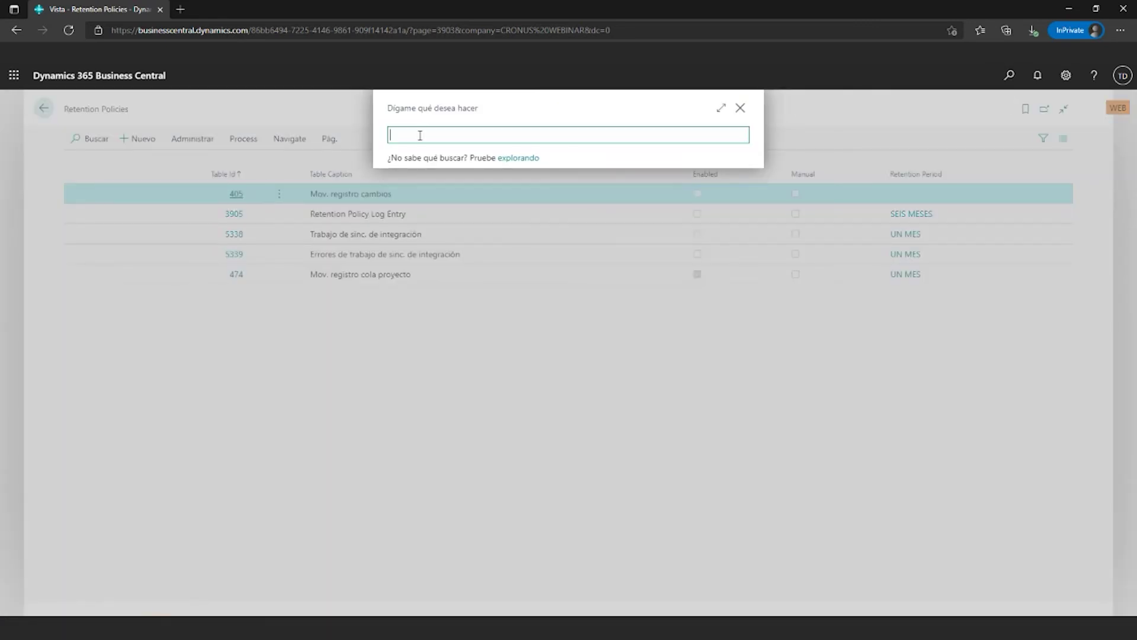
type("movs cola")
left_click(471, 248)
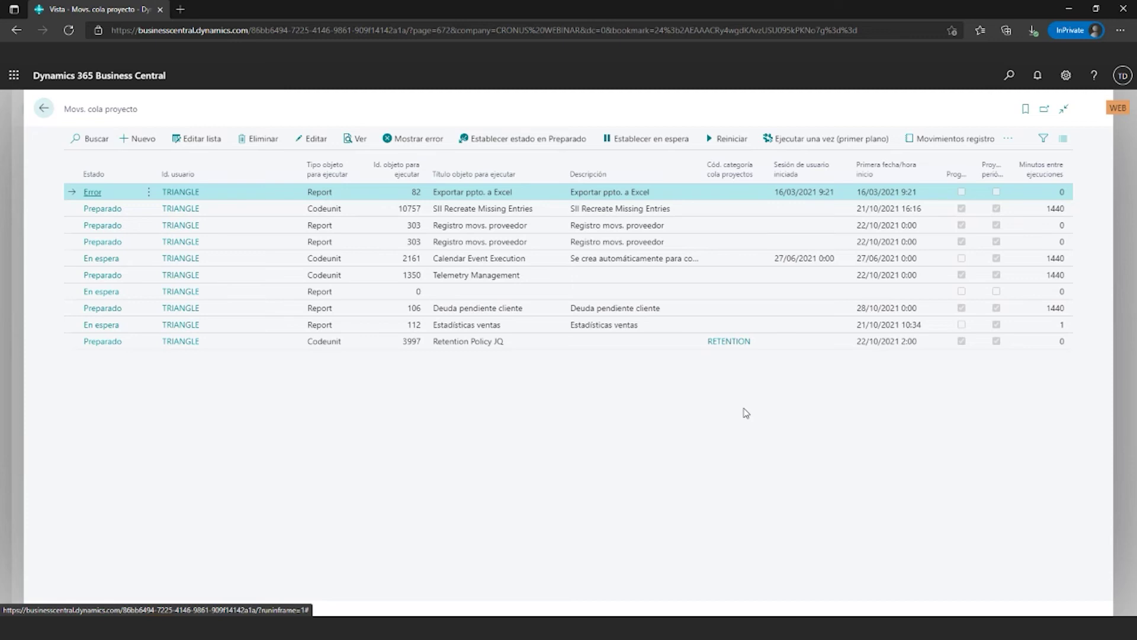
key("Escape")
key("Escape")
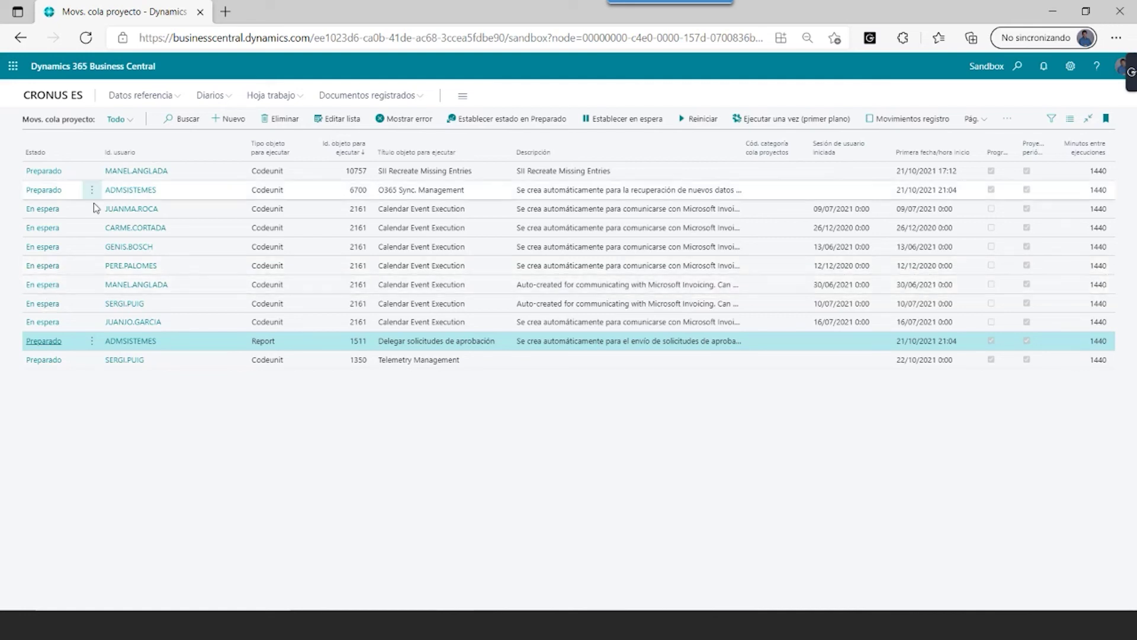
Inspect the user and description of the Calendar Event Execution job queue entries in the CRONUS ES sandbox
left_click(135, 235)
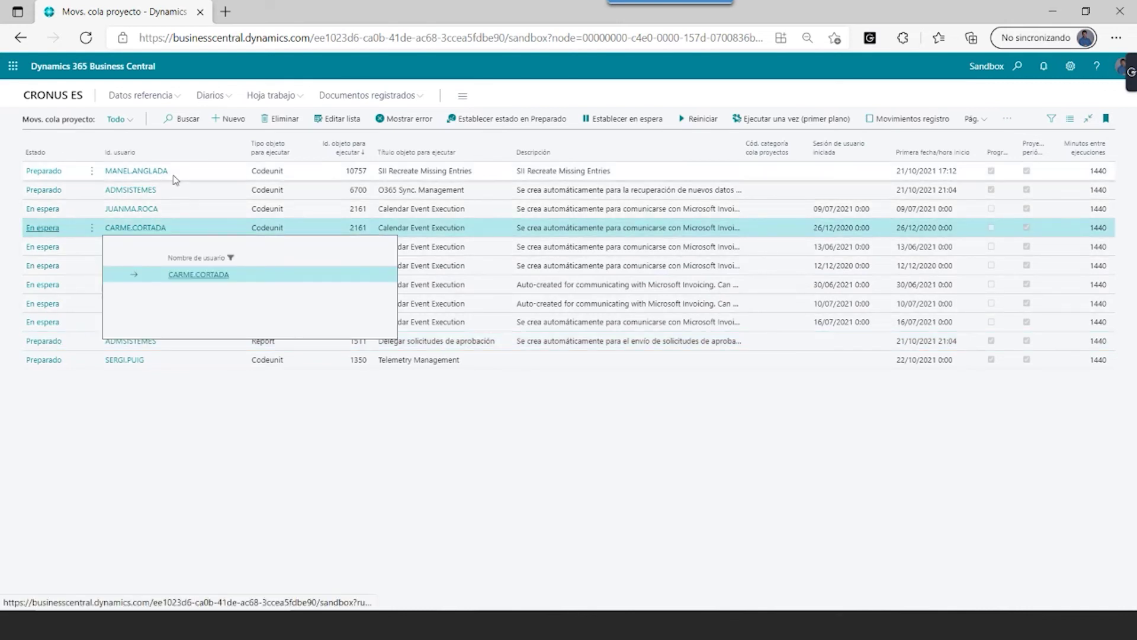
left_click(102, 225)
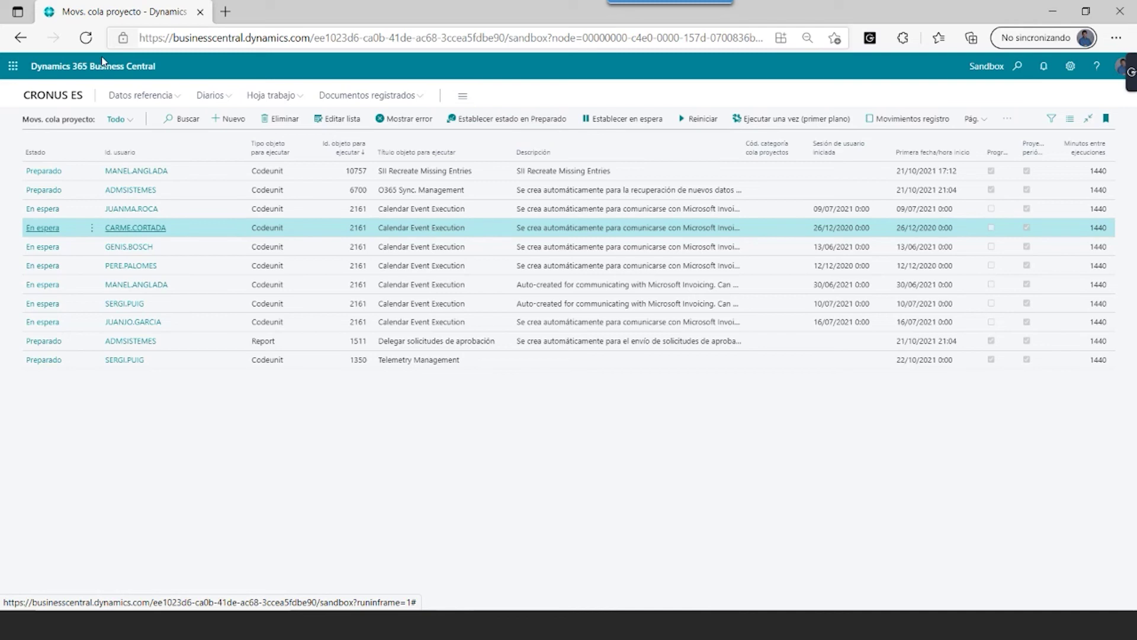
left_click(392, 211)
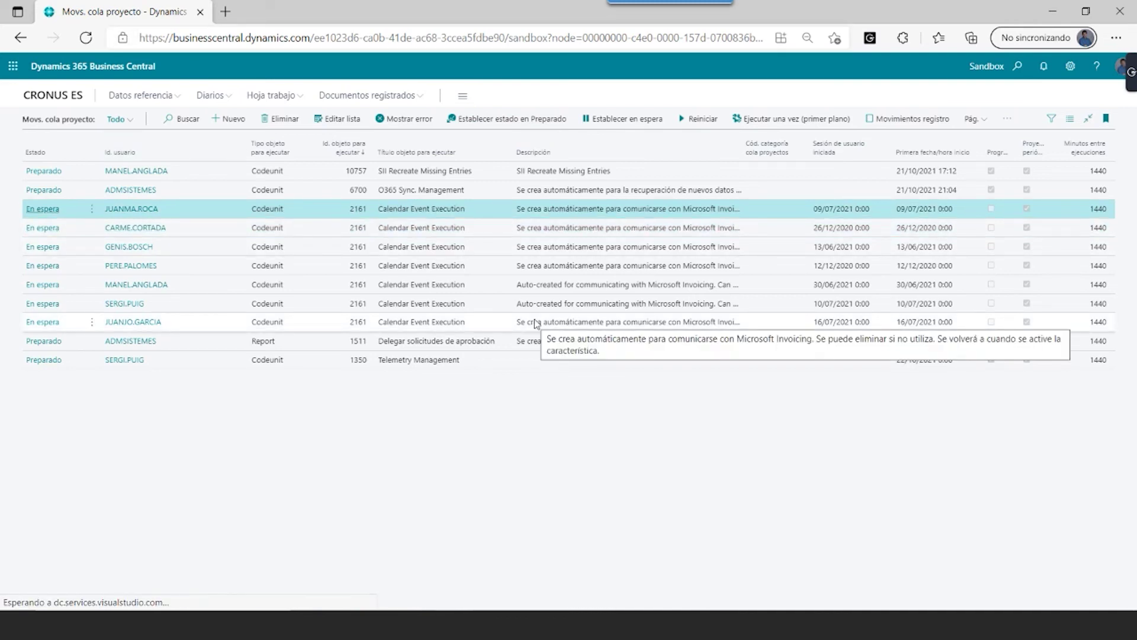
Highlight all the Calendar Event Execution entries in the job queue list for review, then select the Delegar solicitudes de aprobación entry
key("shift+Down")
key("shift+Down")
key("shift+Down")
key("shift+Down")
key("shift+Down")
key("shift+Down")
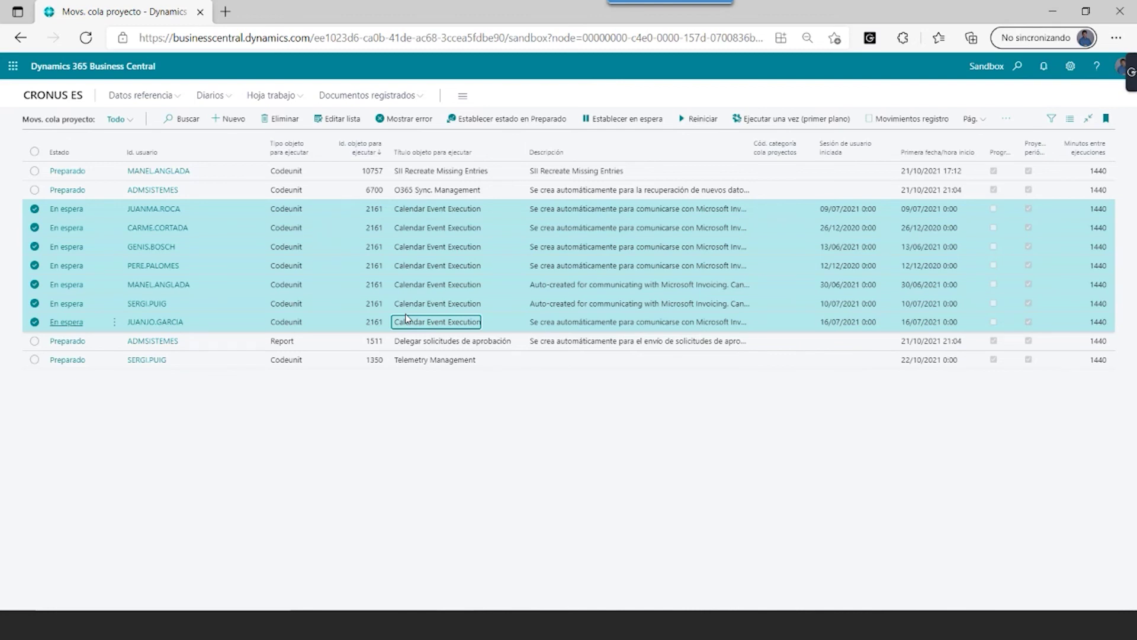
left_click(419, 343)
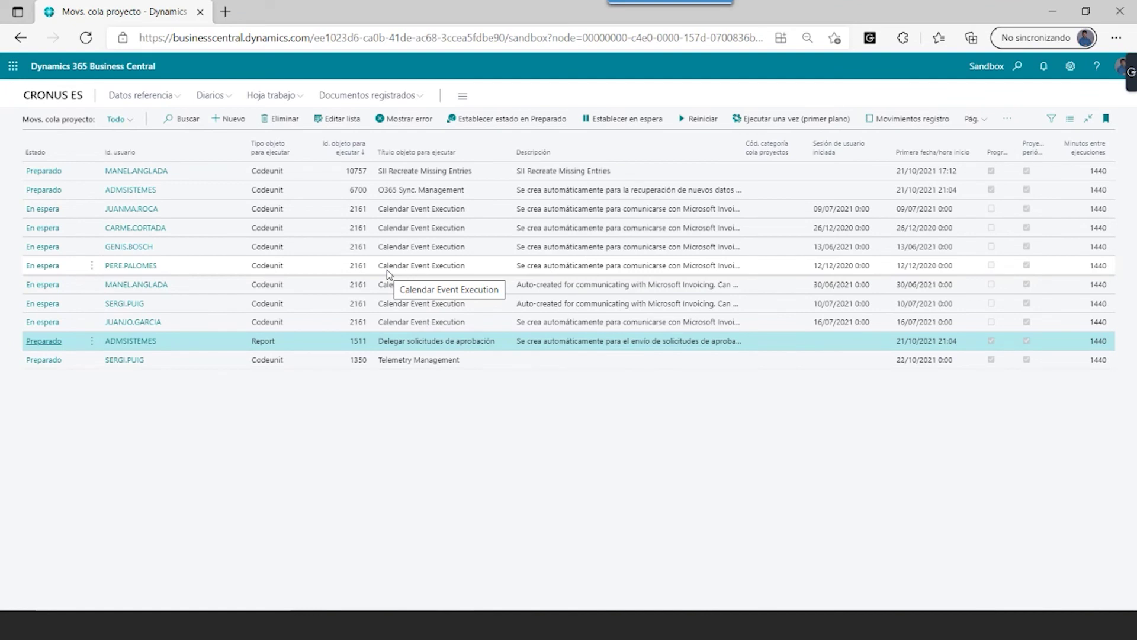
Review the SII Recreate Missing Entries job queue card, return to the list and select the Delegar solicitudes de aprobación entry
left_click(453, 172)
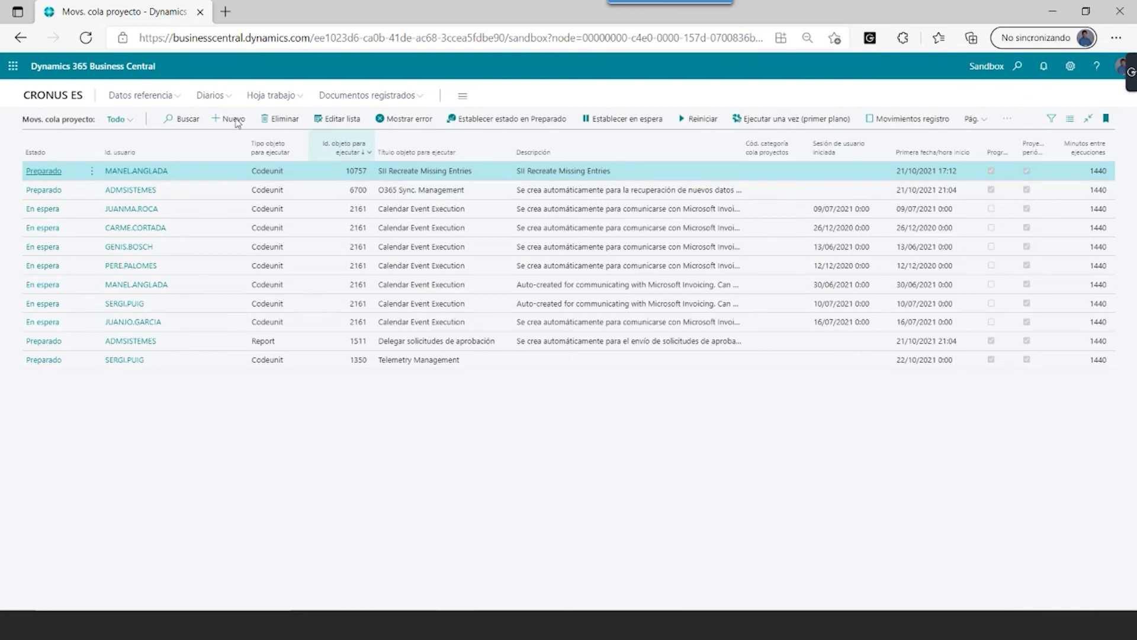
left_click(44, 171)
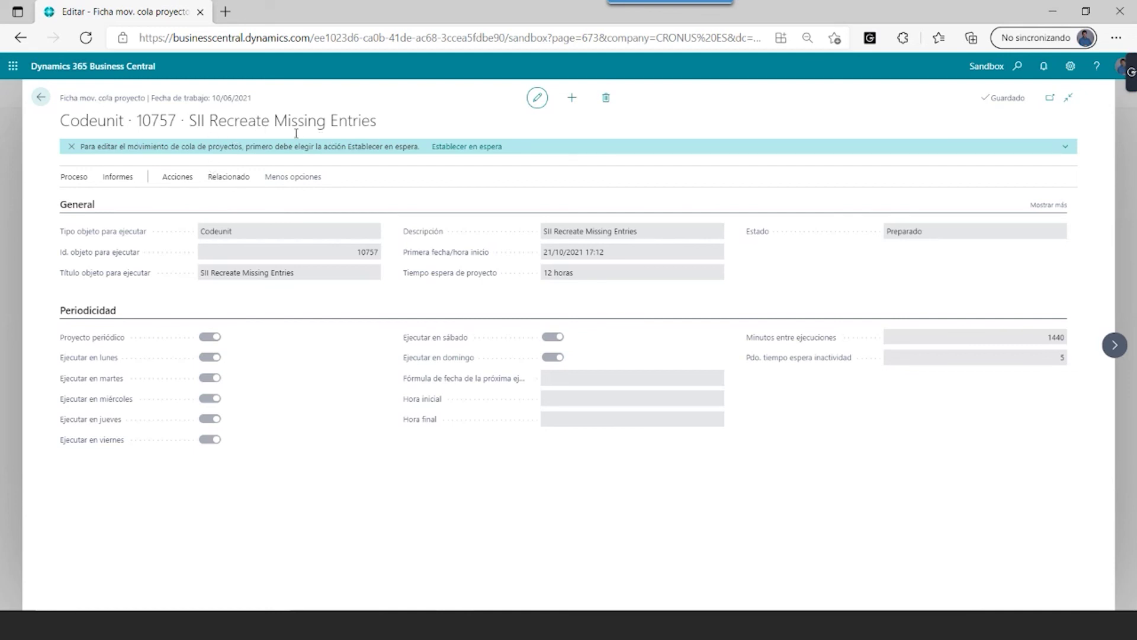
key("Escape")
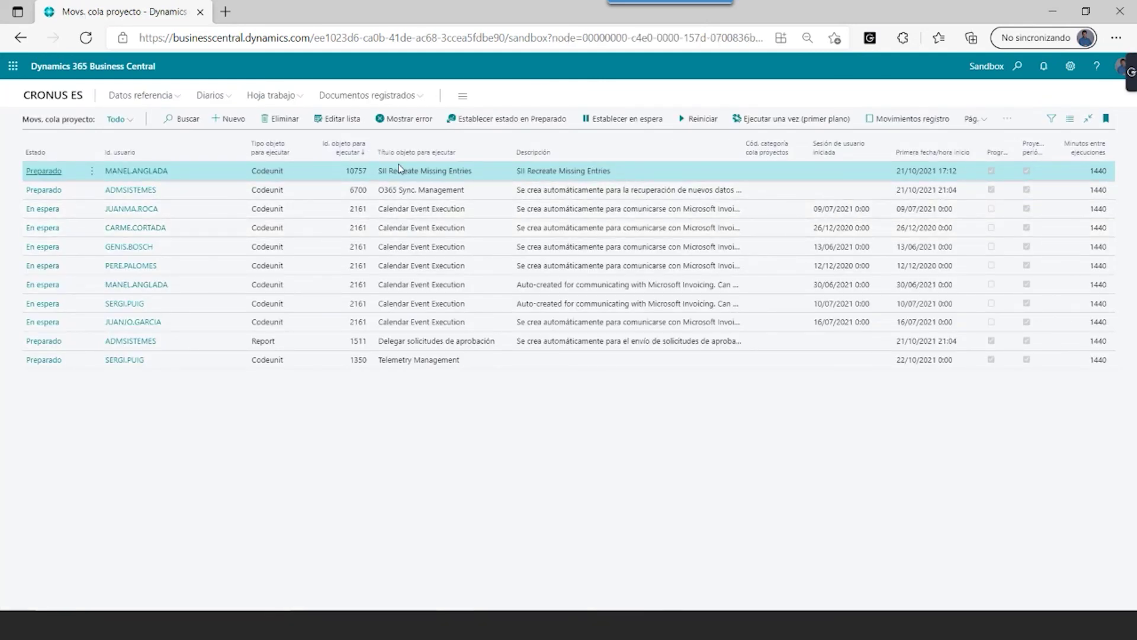
left_click(401, 341)
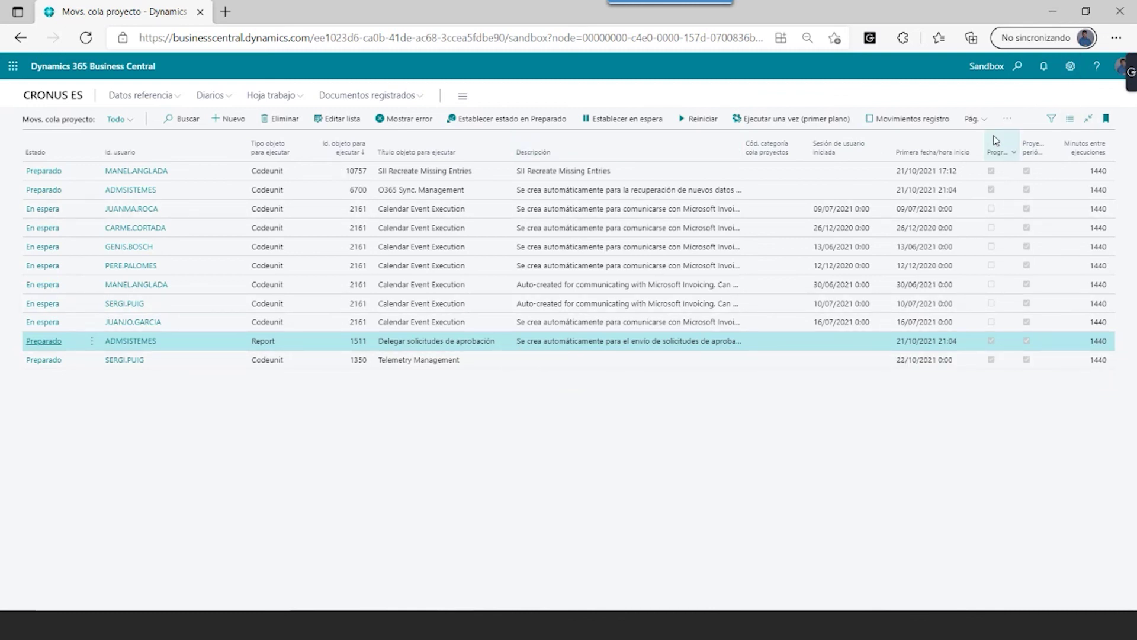
Search for "conf in", open Config. inventario and turn off Variación existencias automát
left_click(1017, 68)
type("conf inv")
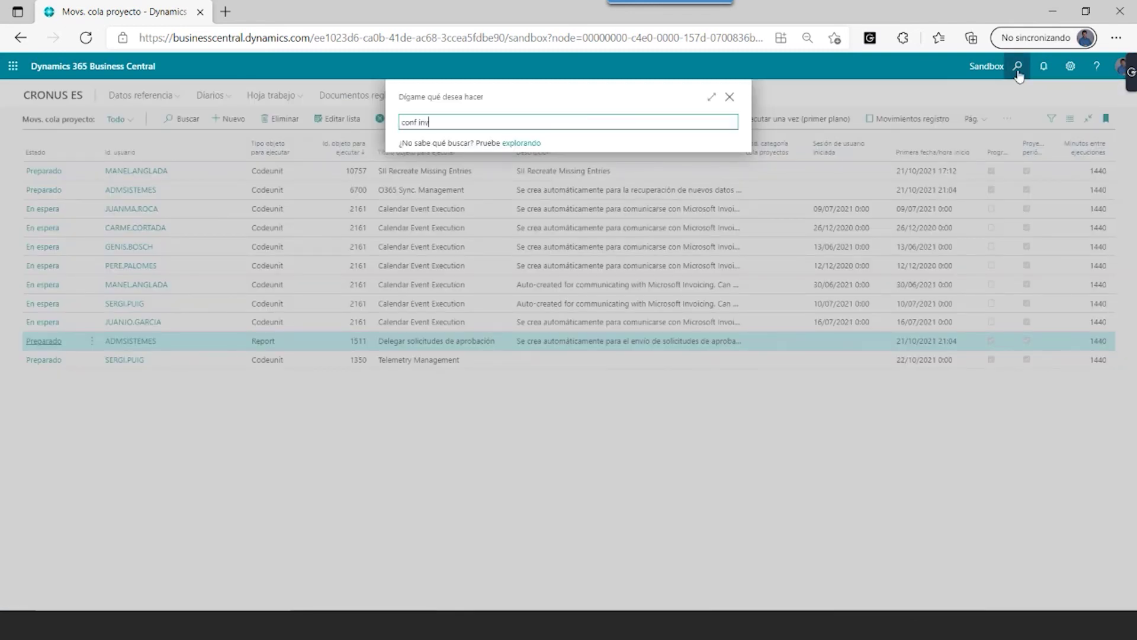
key("BackSpace")
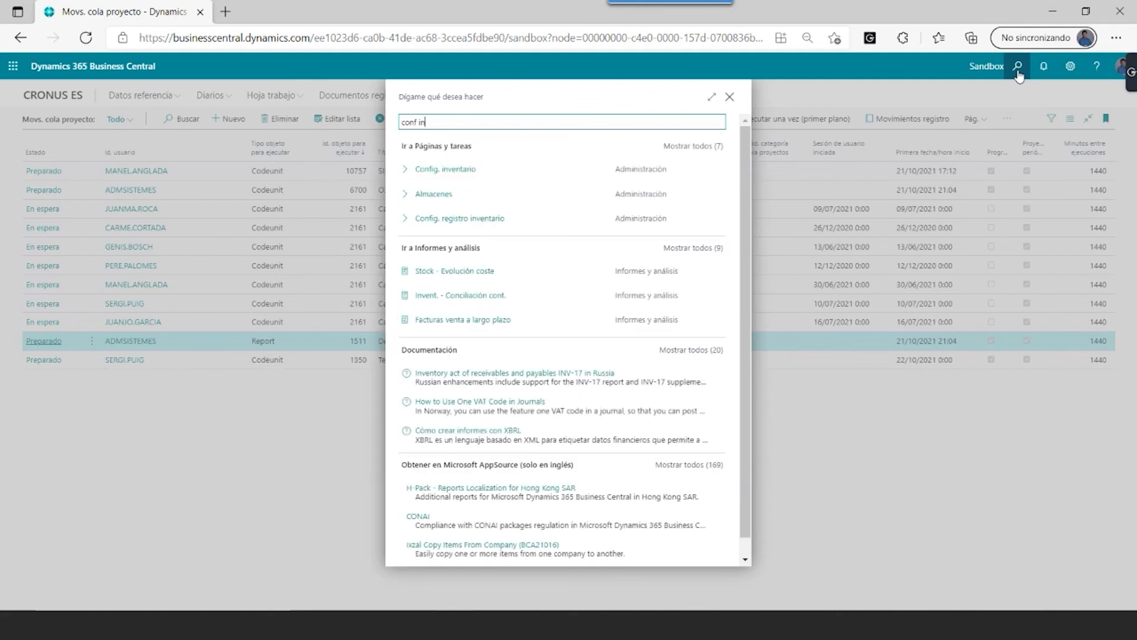
left_click(449, 174)
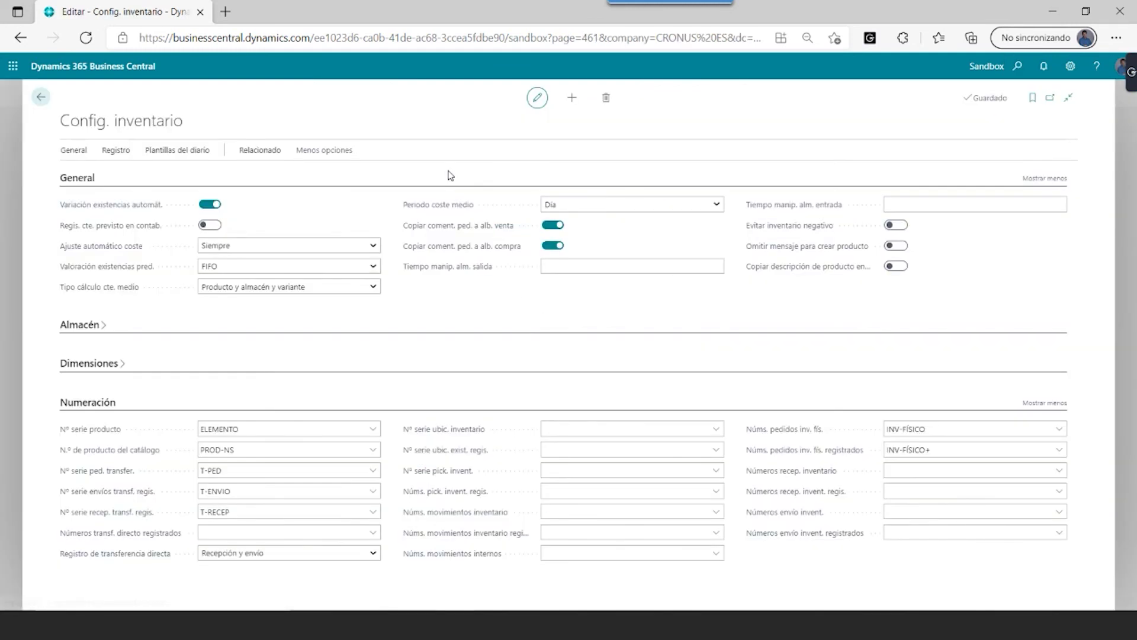
left_click(210, 205)
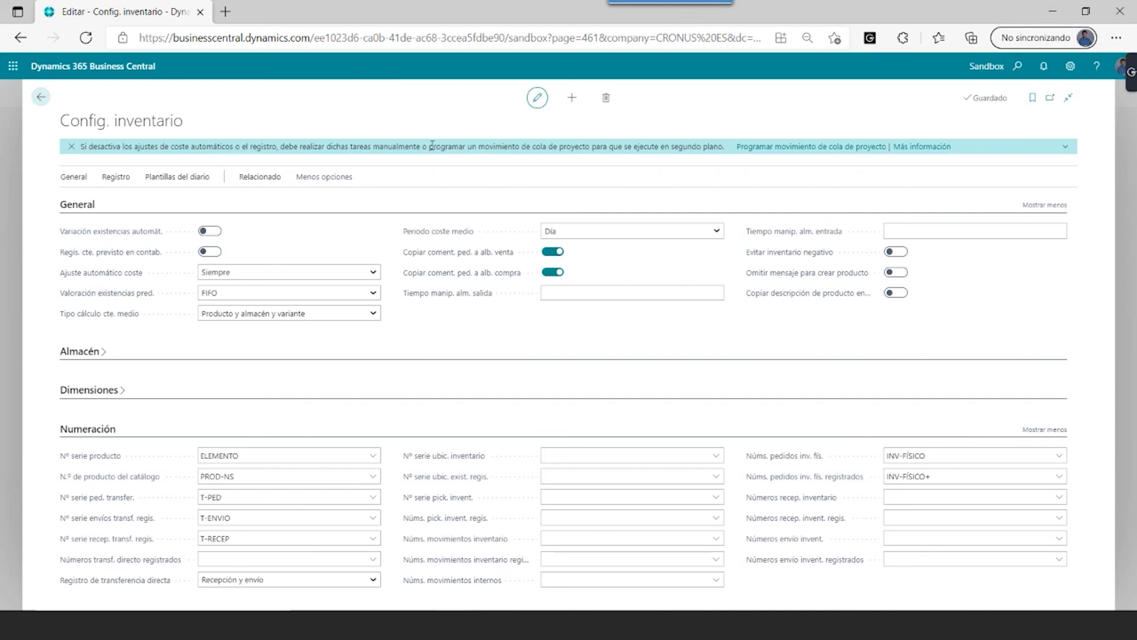
Use the offered setup guide to create job queue entries for Regis. variación inventario and Valorar stock - movs. producto, and return to the list
left_click_drag(430, 147, 607, 146)
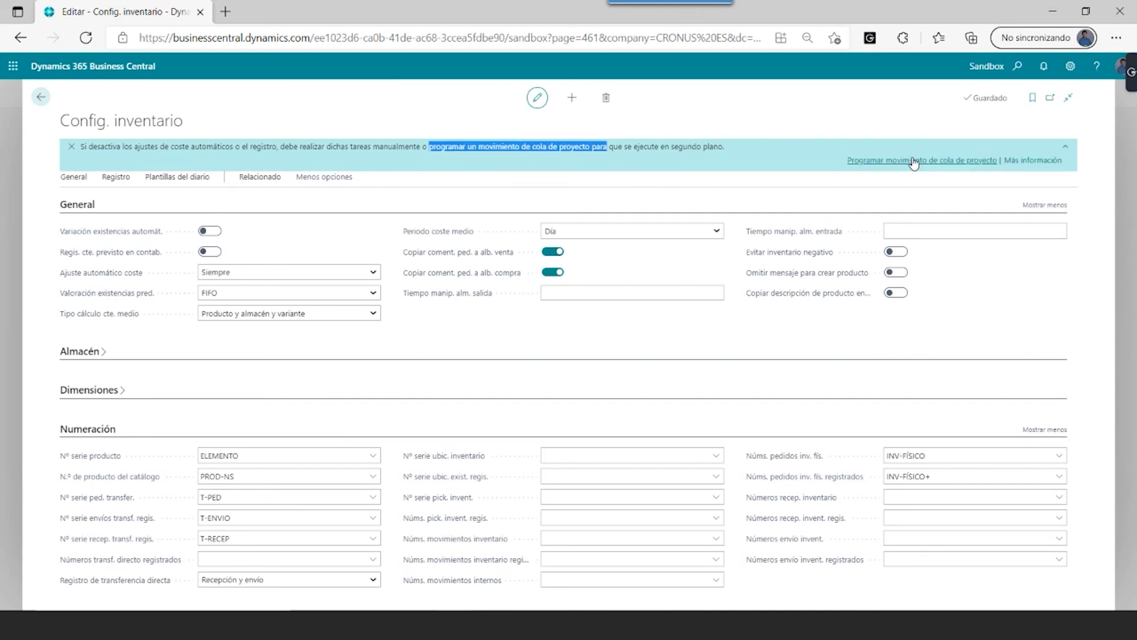
left_click(871, 161)
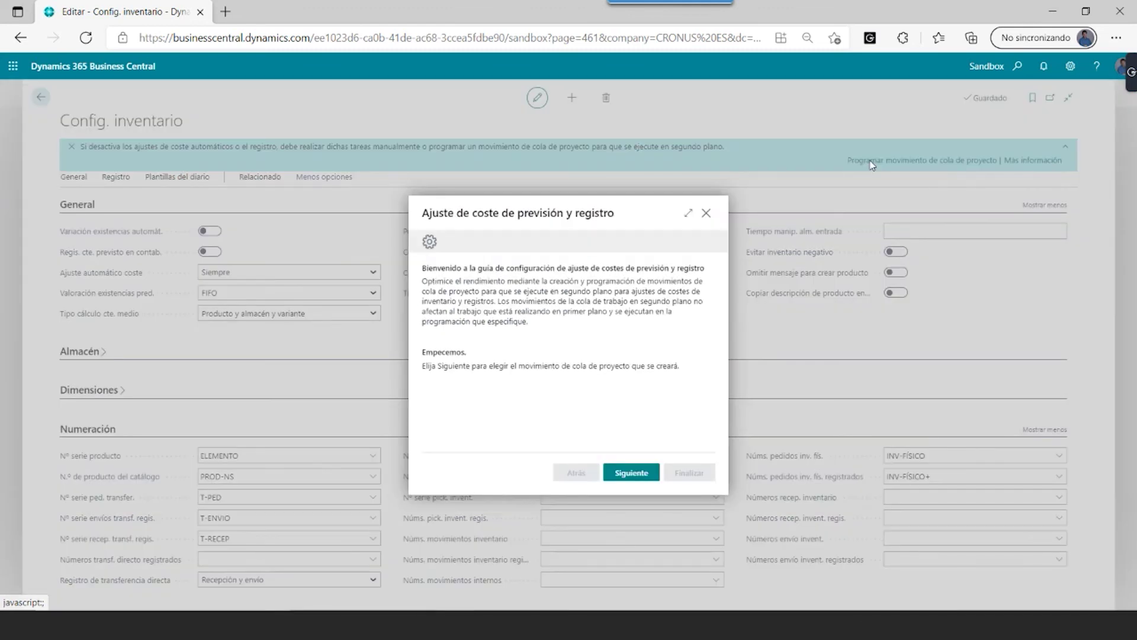
left_click(642, 473)
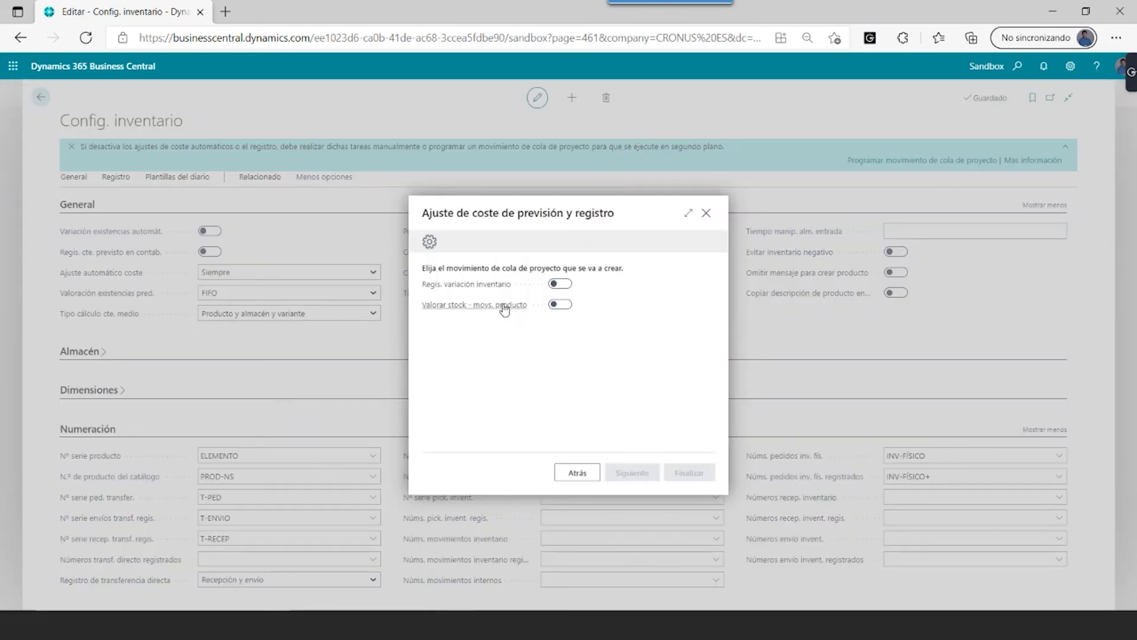
left_click(561, 284)
left_click(632, 473)
left_click(680, 474)
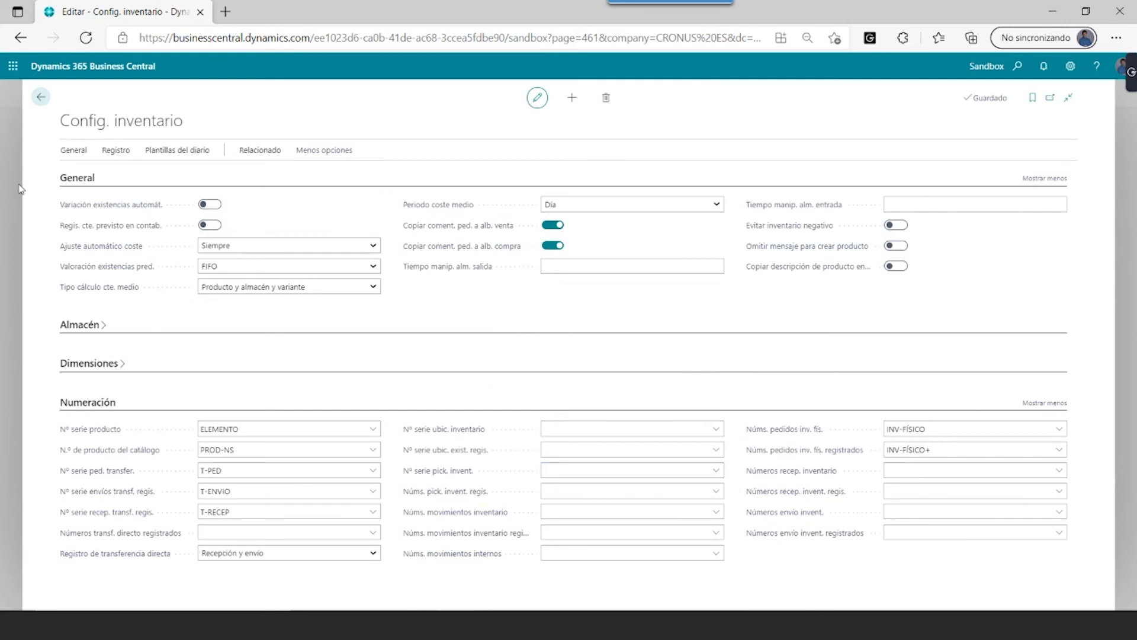
key("Escape")
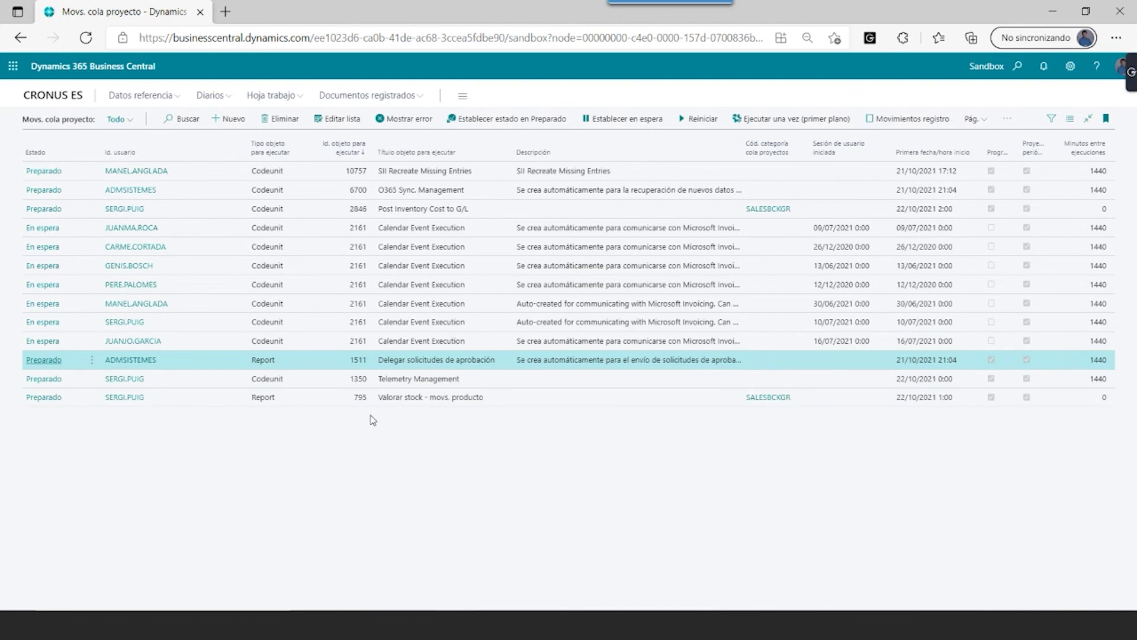
Examine the Post Inventory Cost to G/L and Valorar stock - movs. producto entries, including the recurrence settings on the latter's card
left_click(443, 398)
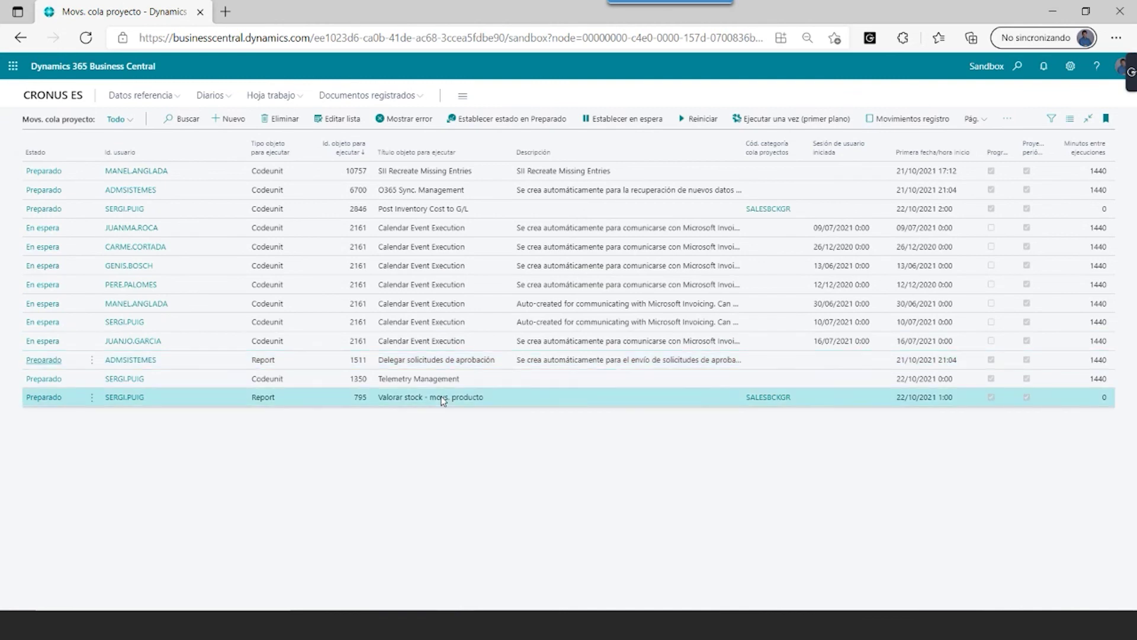
left_click(452, 212, "ctrl")
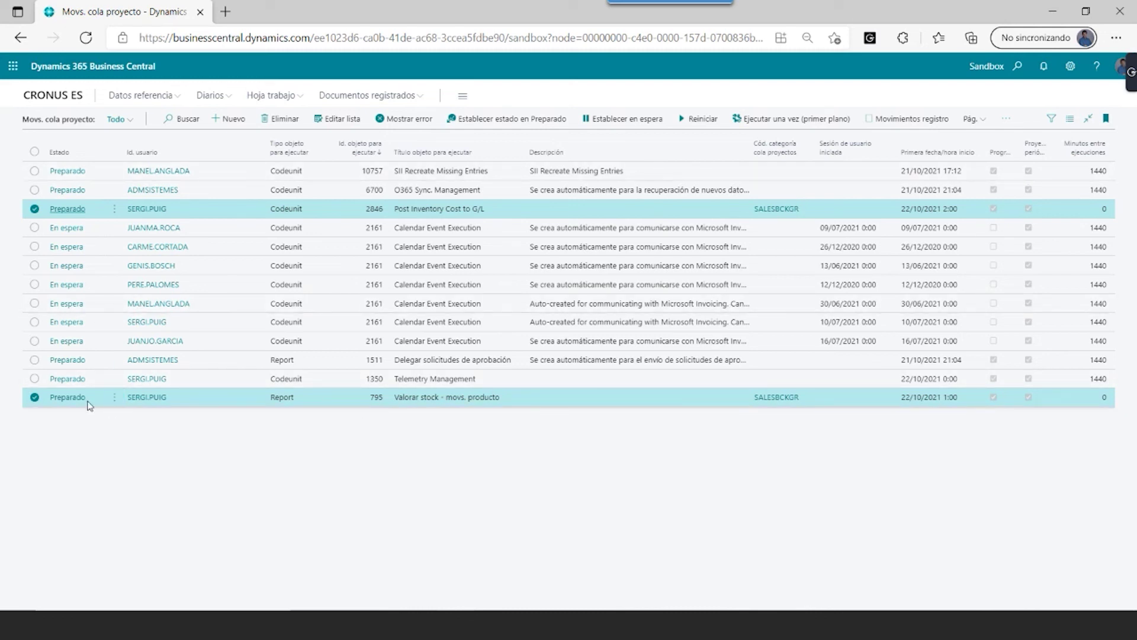
double_click(409, 396)
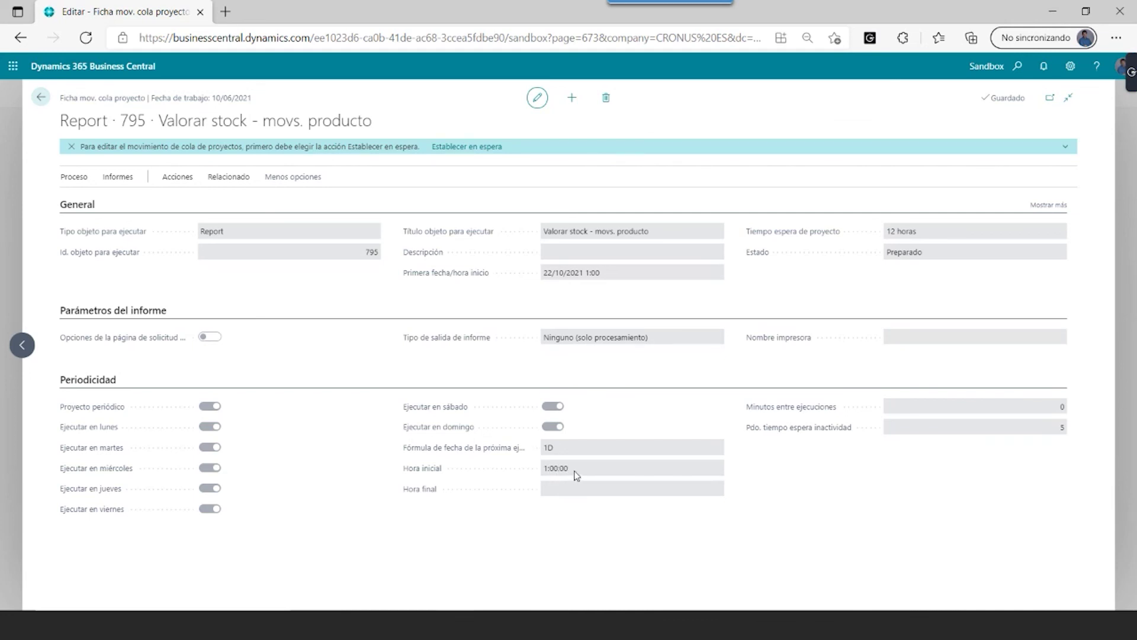
key("Escape")
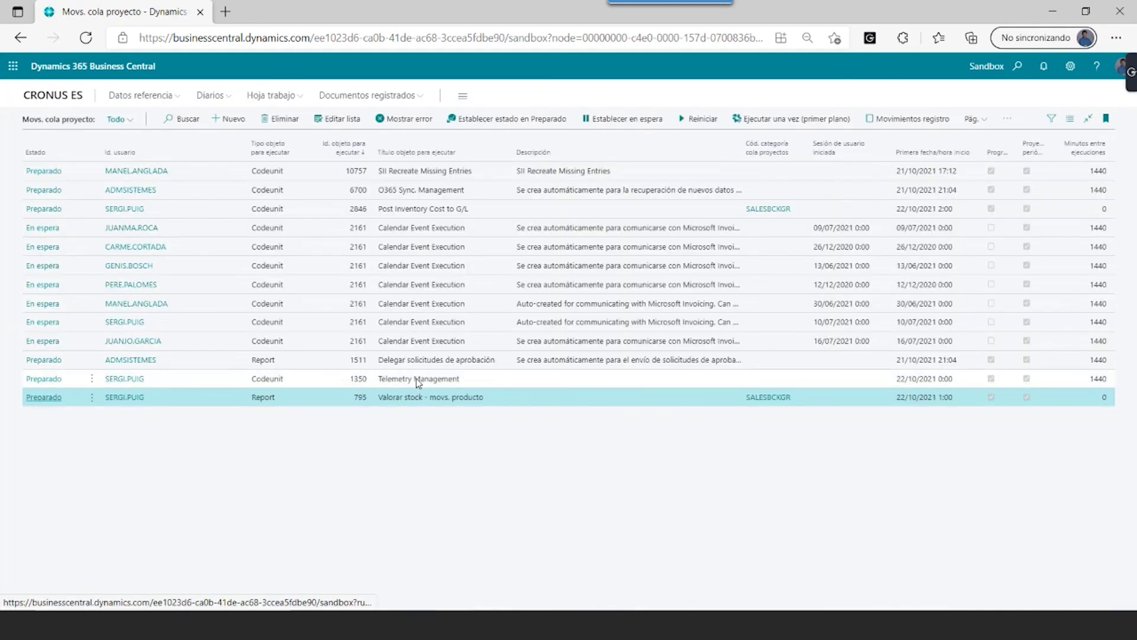
left_click(424, 212, "ctrl")
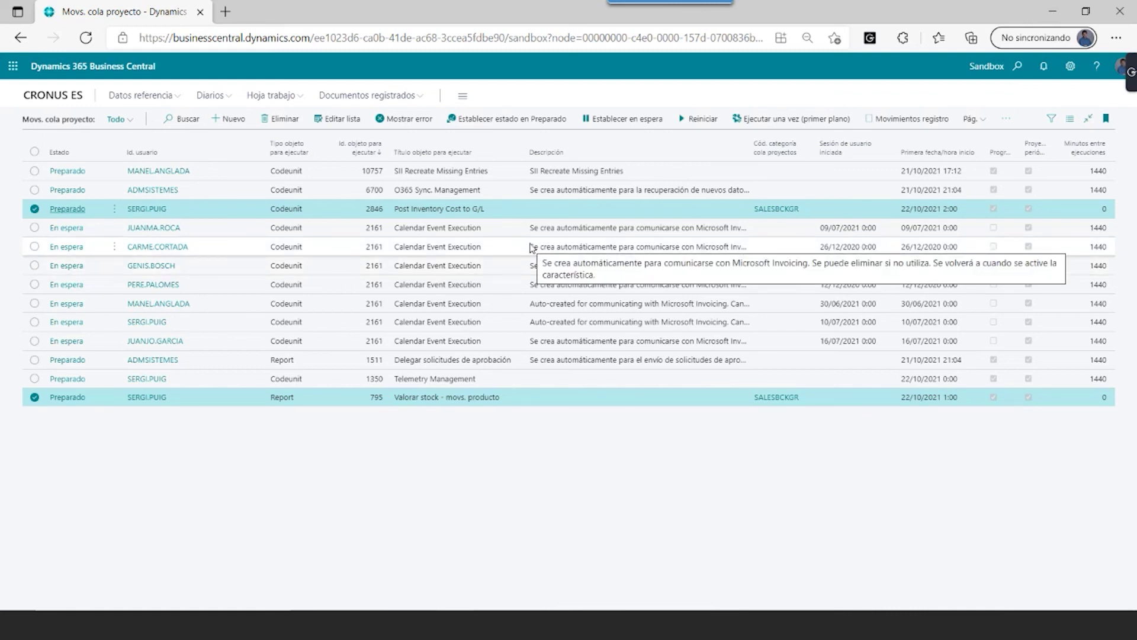
Search for "conf vent", open Conf. ventas y cobros and collapse General to examine the Registro de fondo job queue options
left_click(1016, 67)
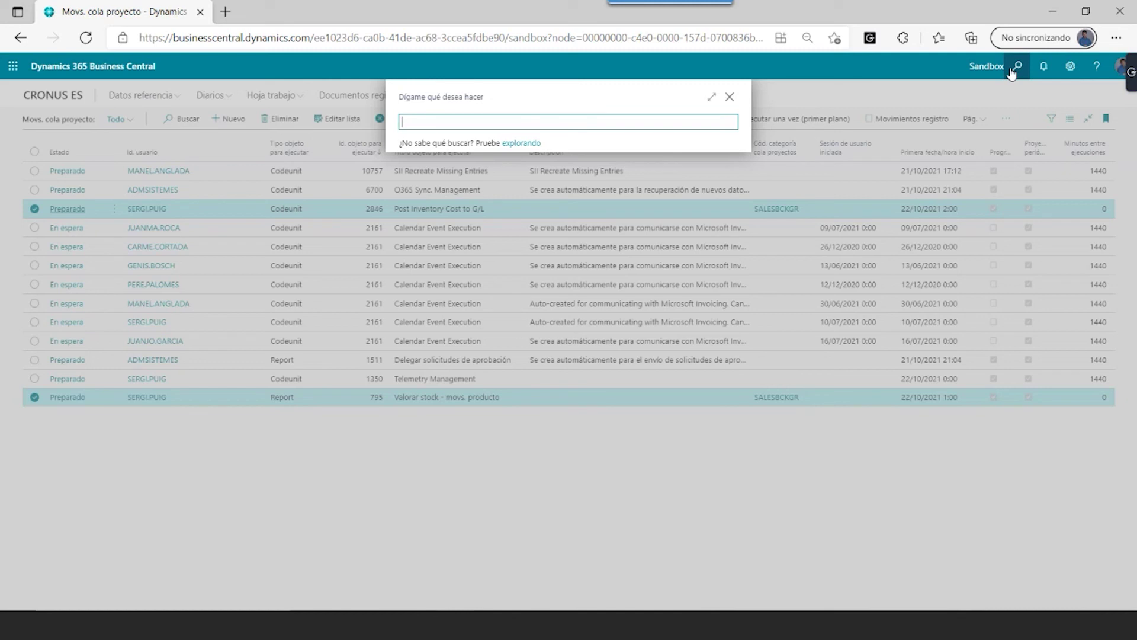
type("c")
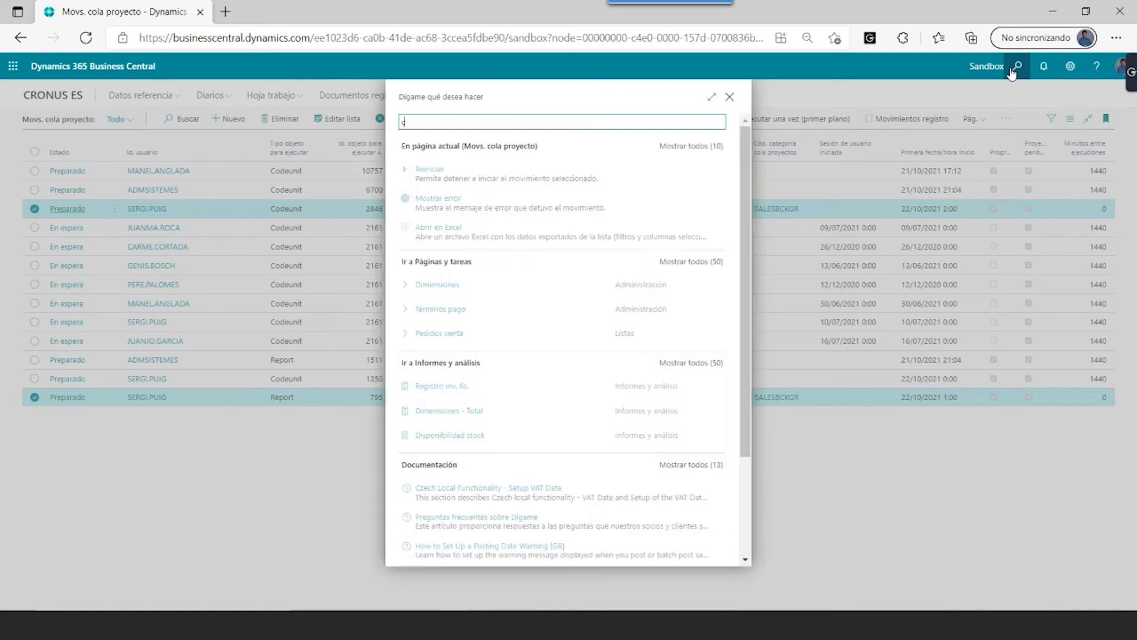
type("onf")
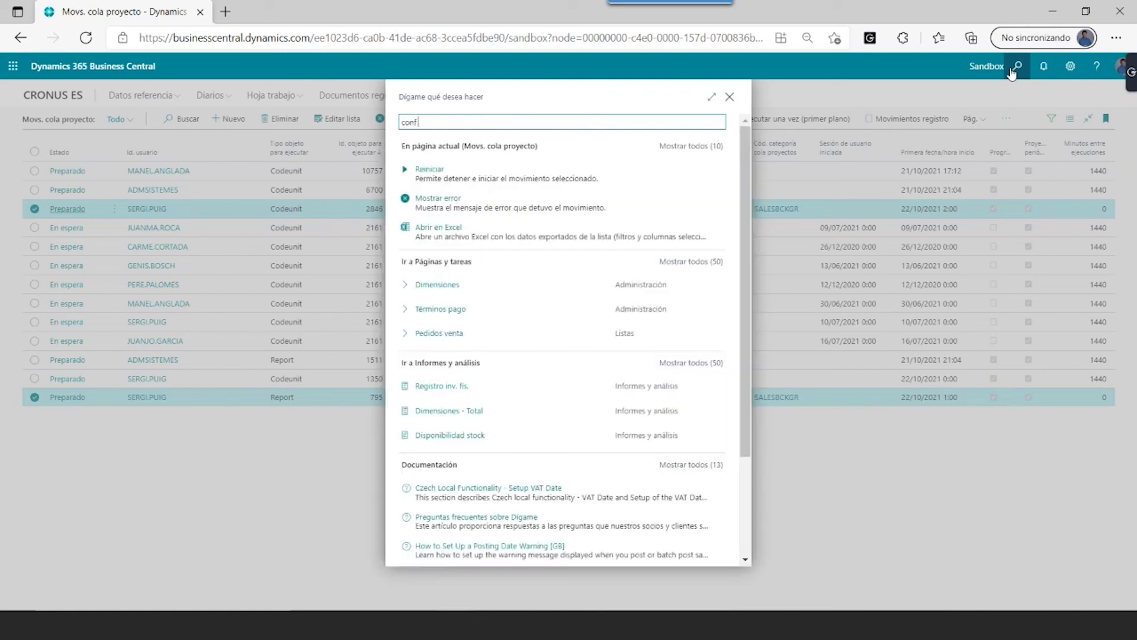
type(" c")
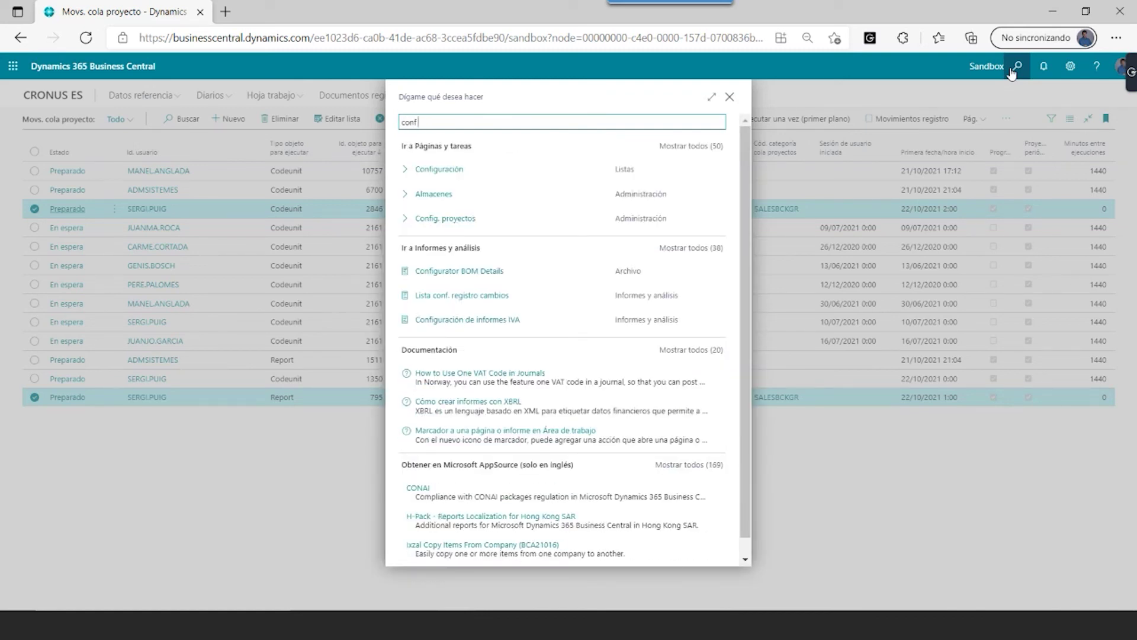
type(" vent")
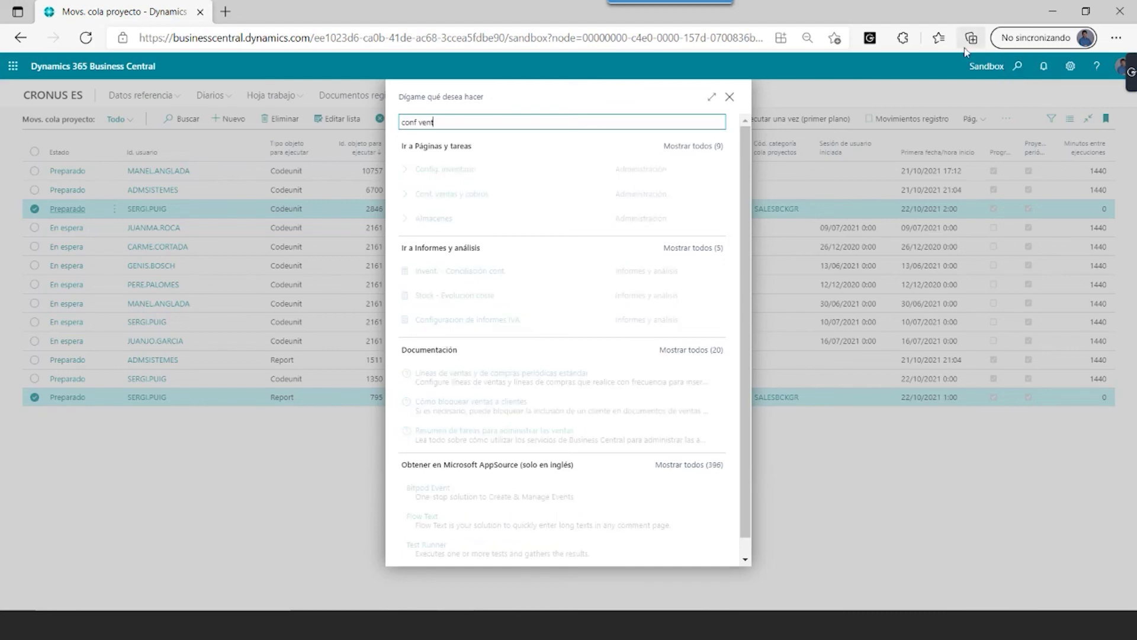
left_click(467, 199)
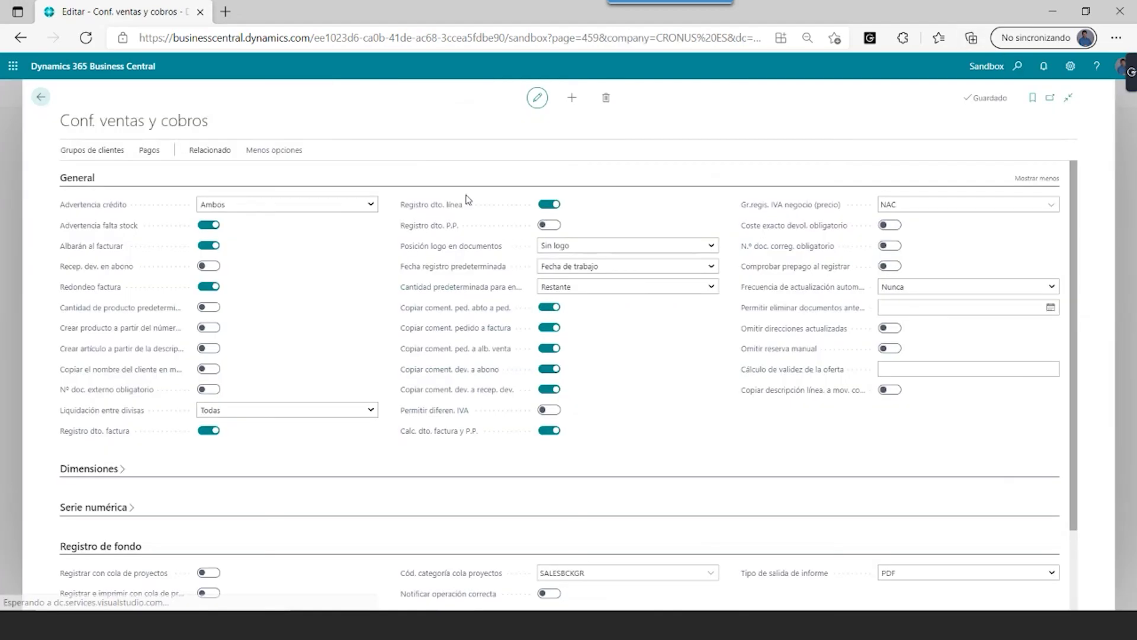
left_click(76, 179)
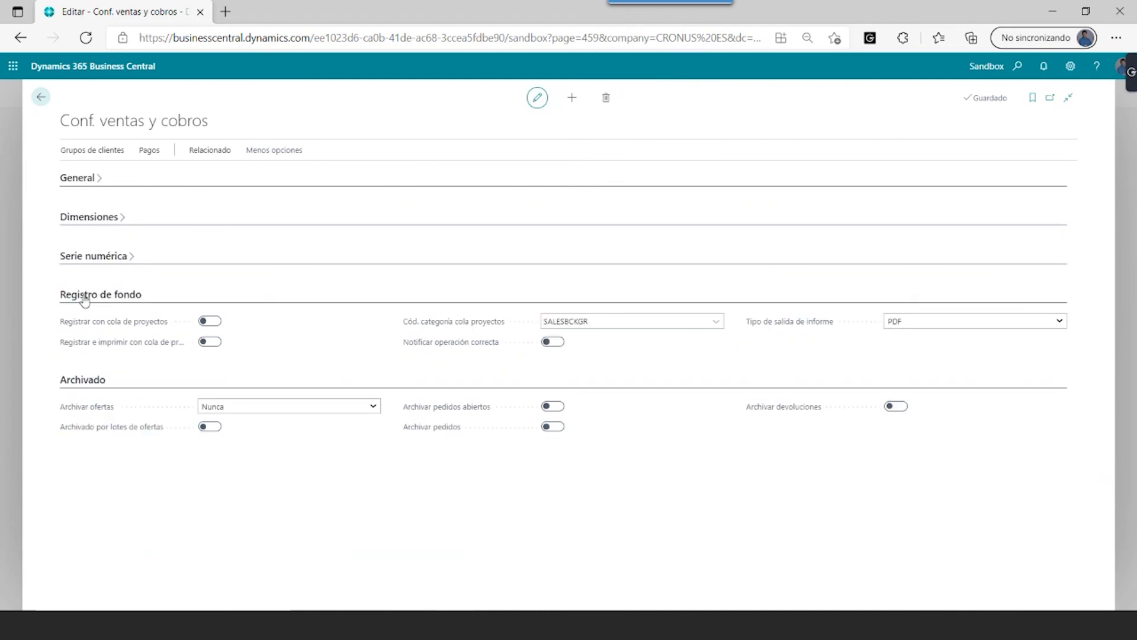
mouse_move(186, 330)
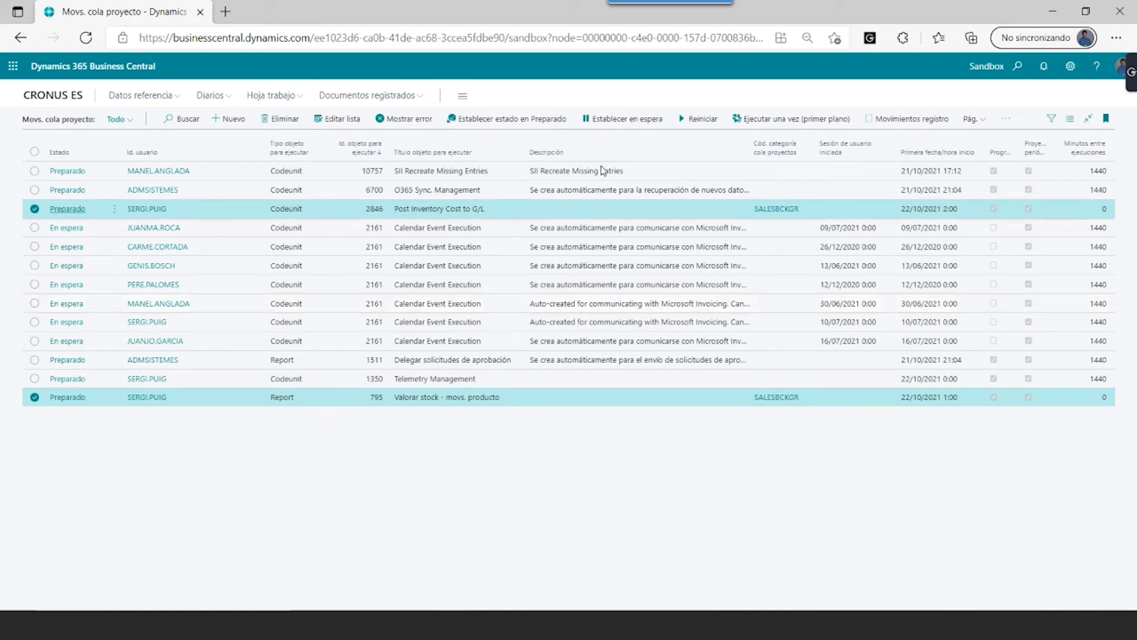
Search for "hist fac" and open Lista hist. facturas venta
left_click(1014, 70)
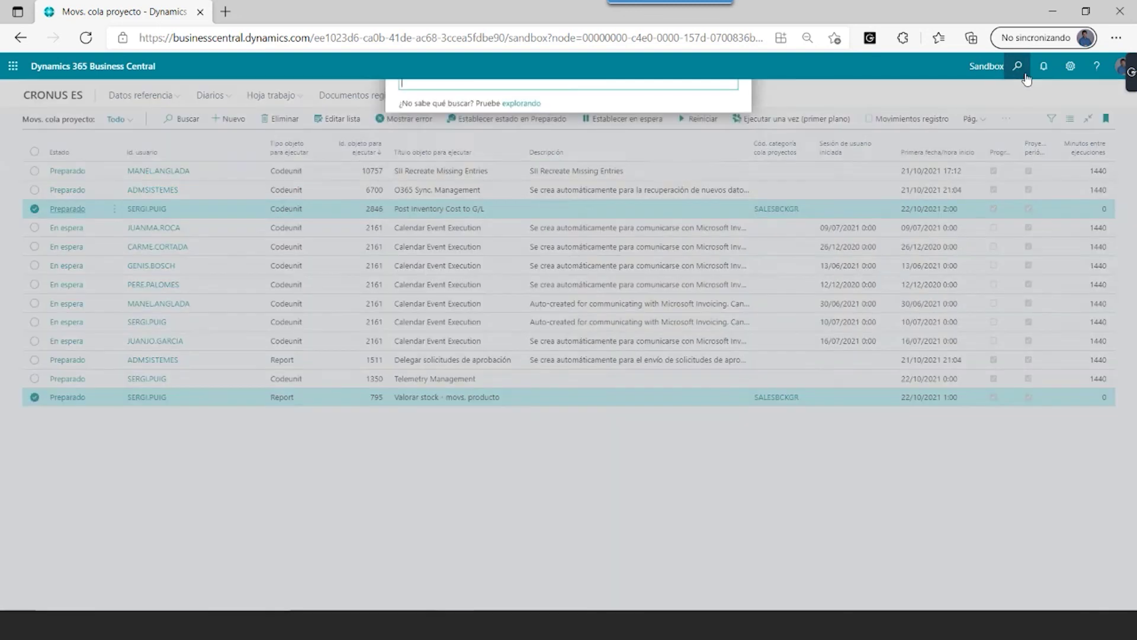
type("ho")
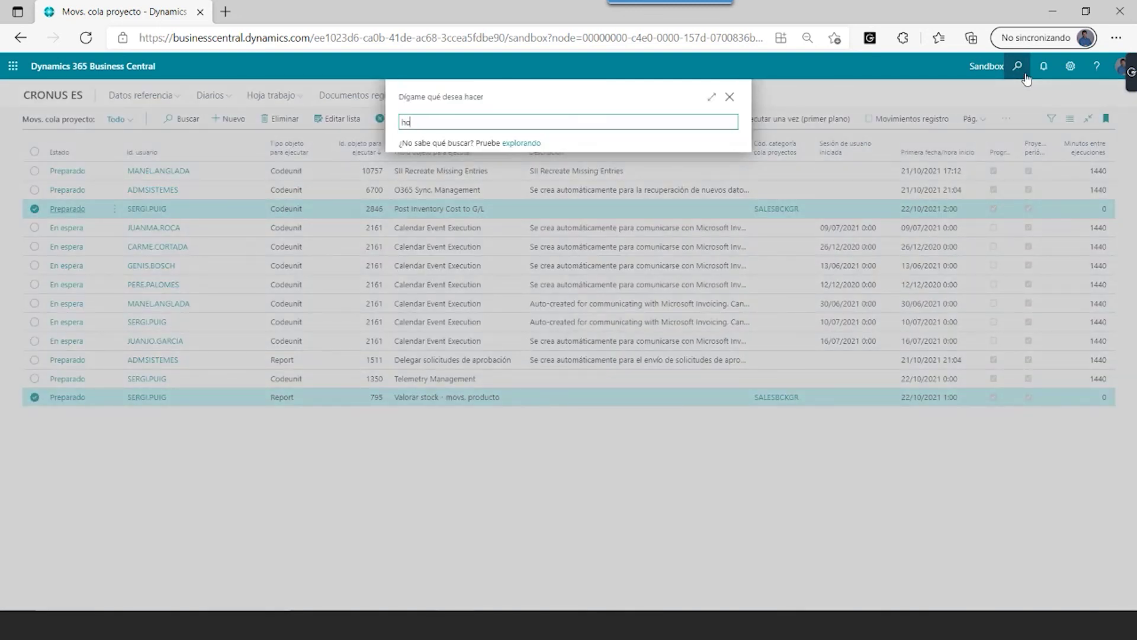
key("BackSpace")
type("ist fac")
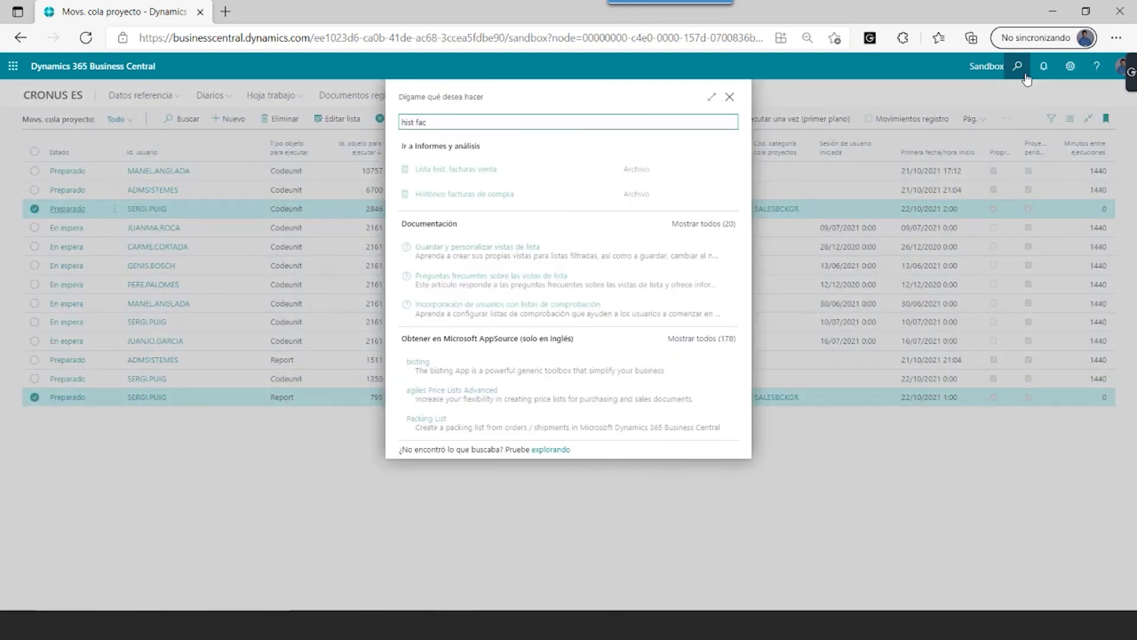
left_click(467, 172)
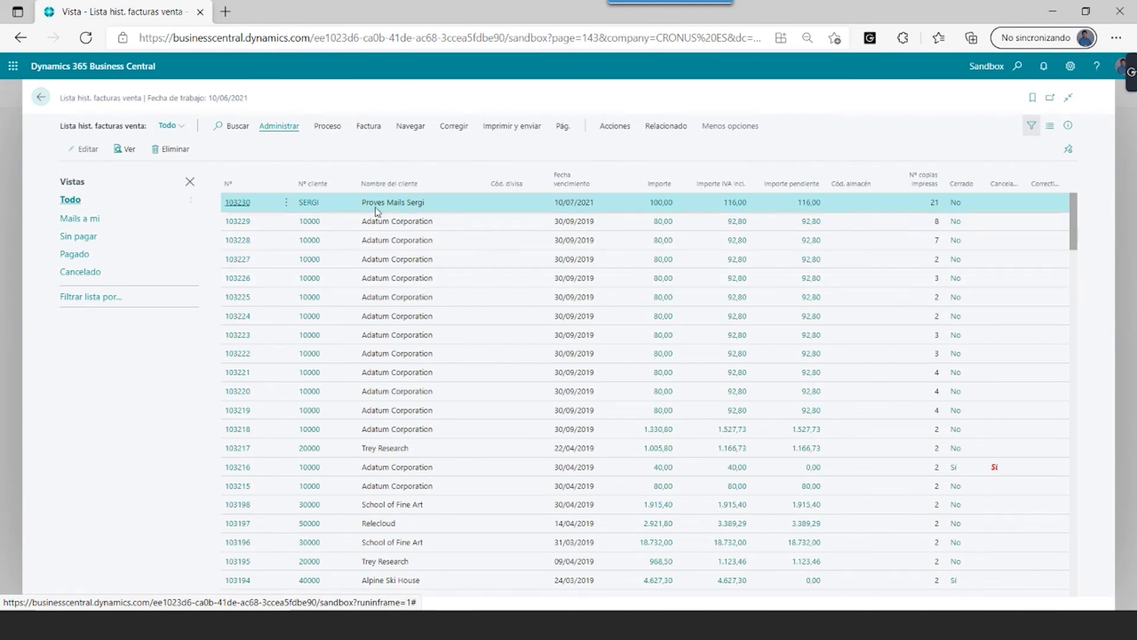
Send the first listed posted sales invoice by e-mail using the default configuration, with a PDF attachment and no printer or disk output
left_click(505, 127)
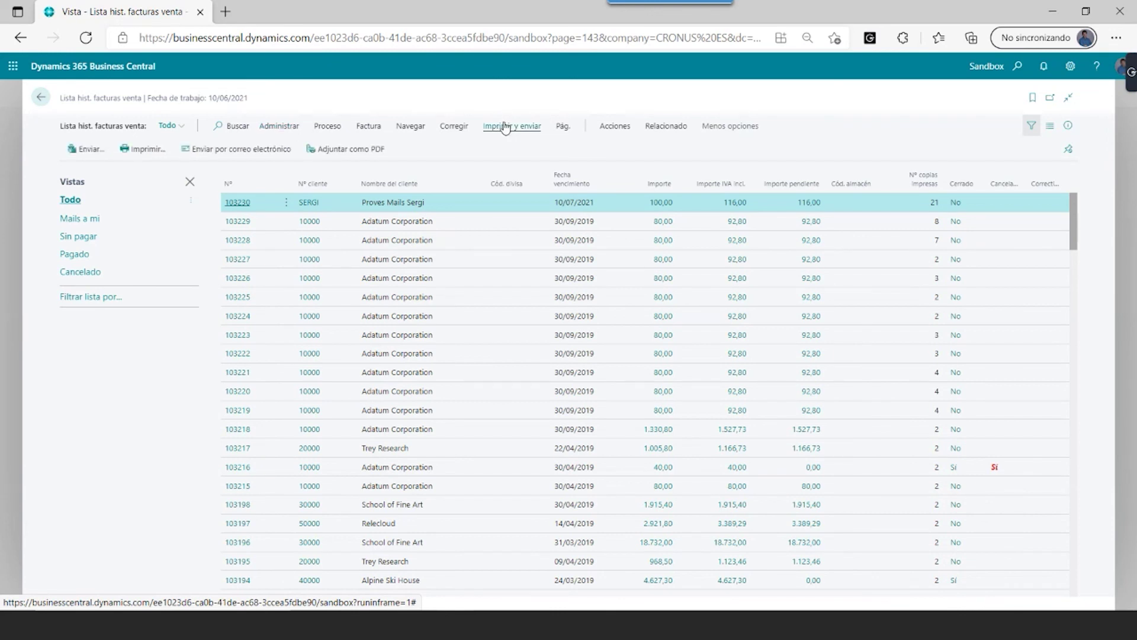
left_click(87, 152)
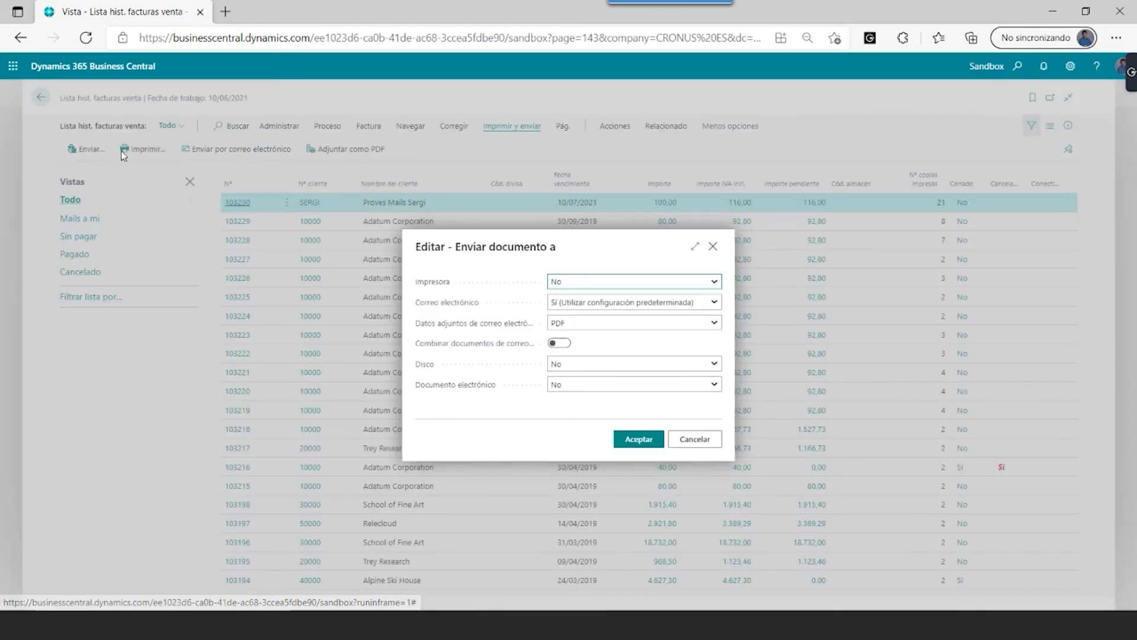
left_click(636, 442)
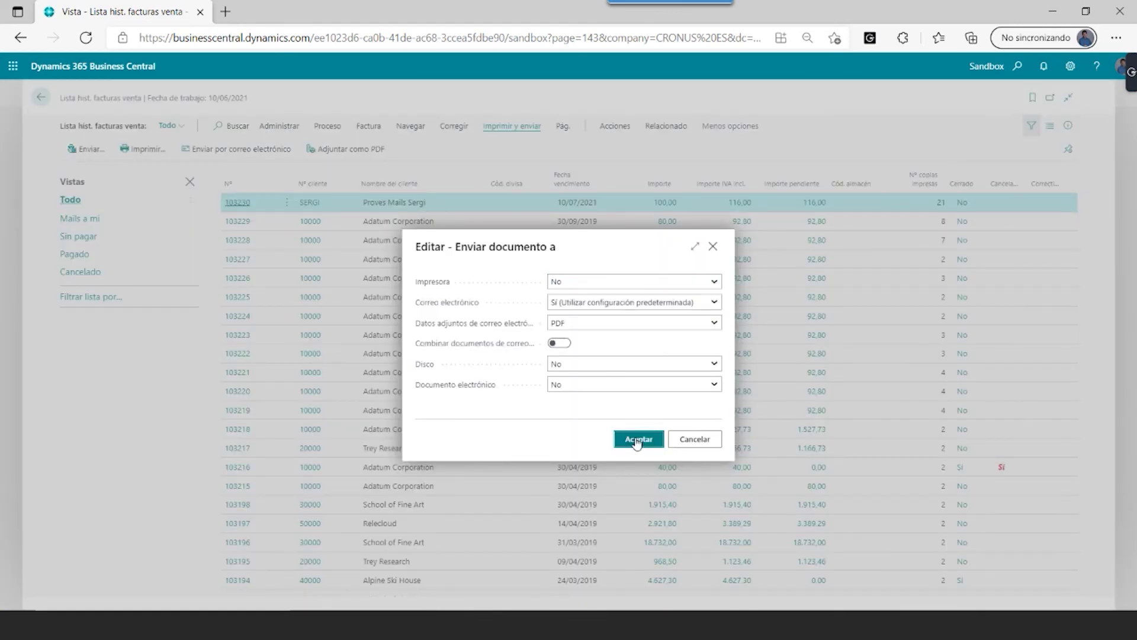
Send the invoice with the chosen e-mail options and examine the Document-Mailing entry and its description in Movs. cola proyecto
left_click(636, 441)
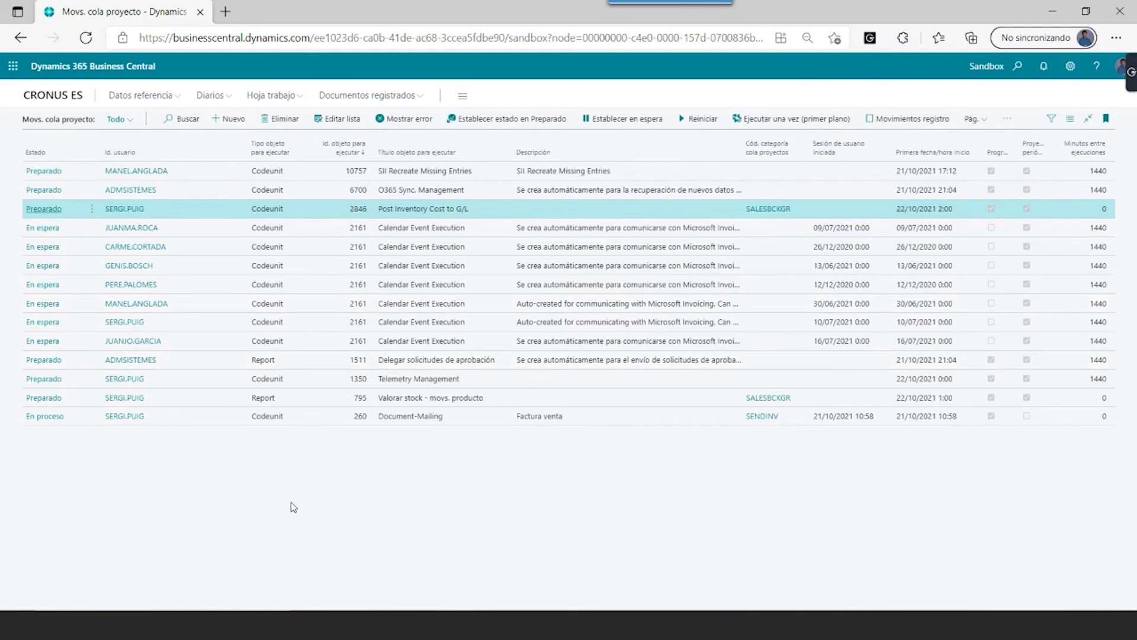
left_click(421, 419)
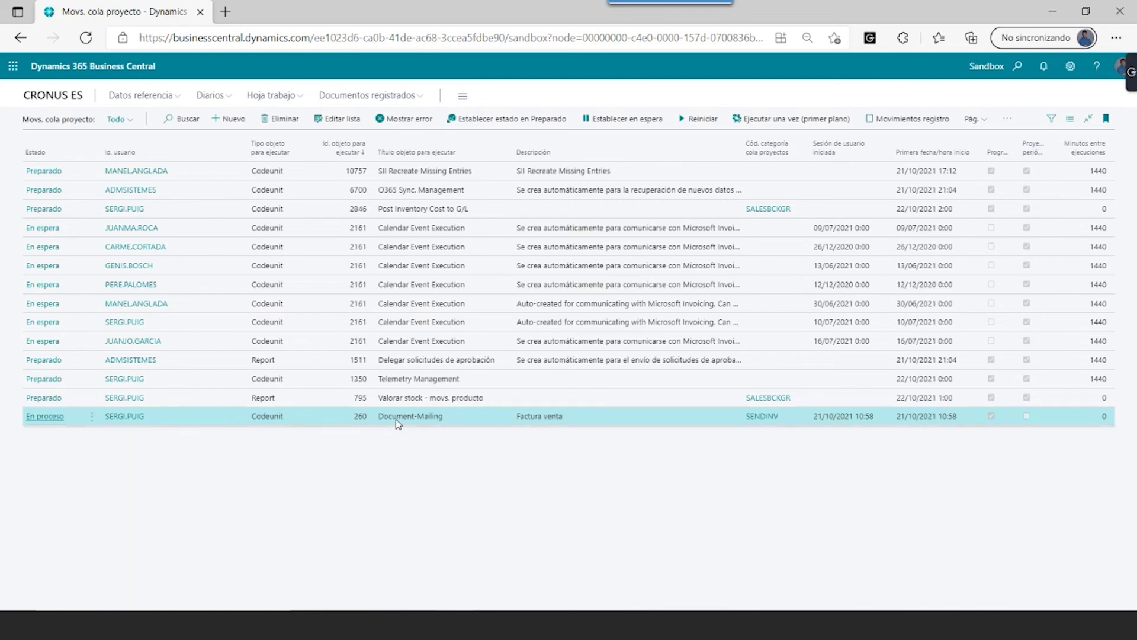
left_click(543, 420)
triple_click(543, 419)
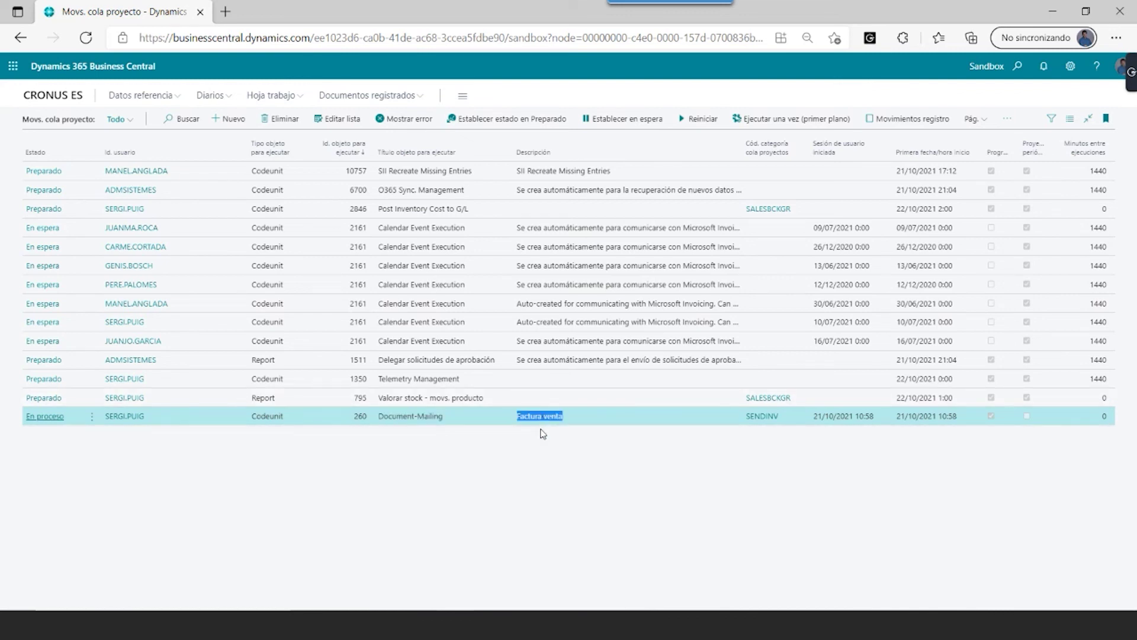
Try to open the card of the Document-Mailing job queue entry, and return to the entry list
left_click(53, 417)
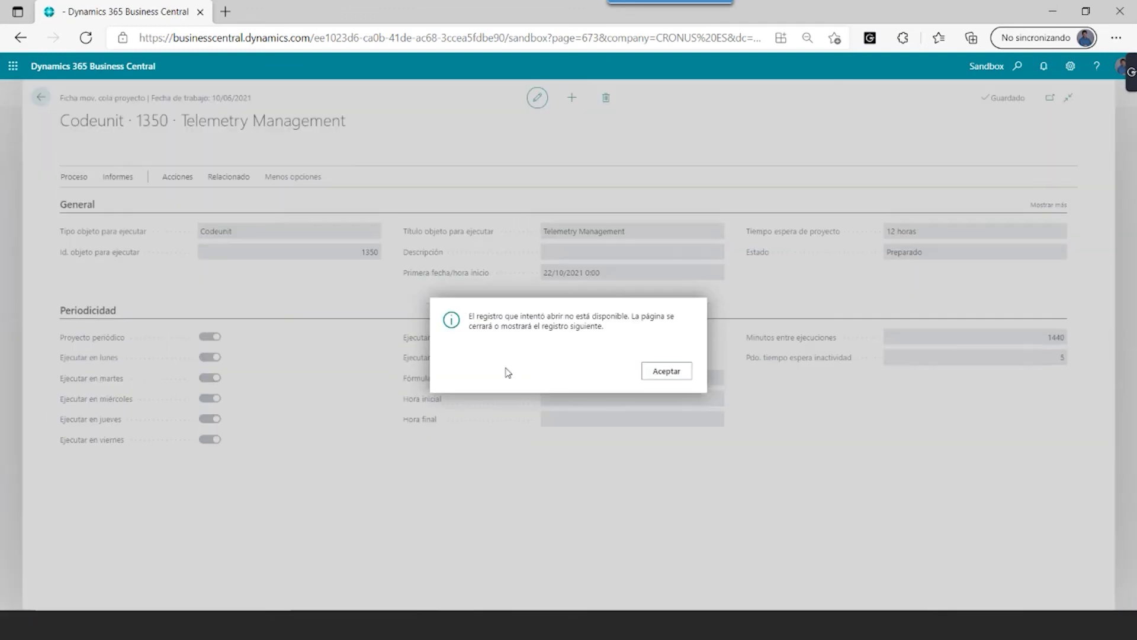
left_click(664, 371)
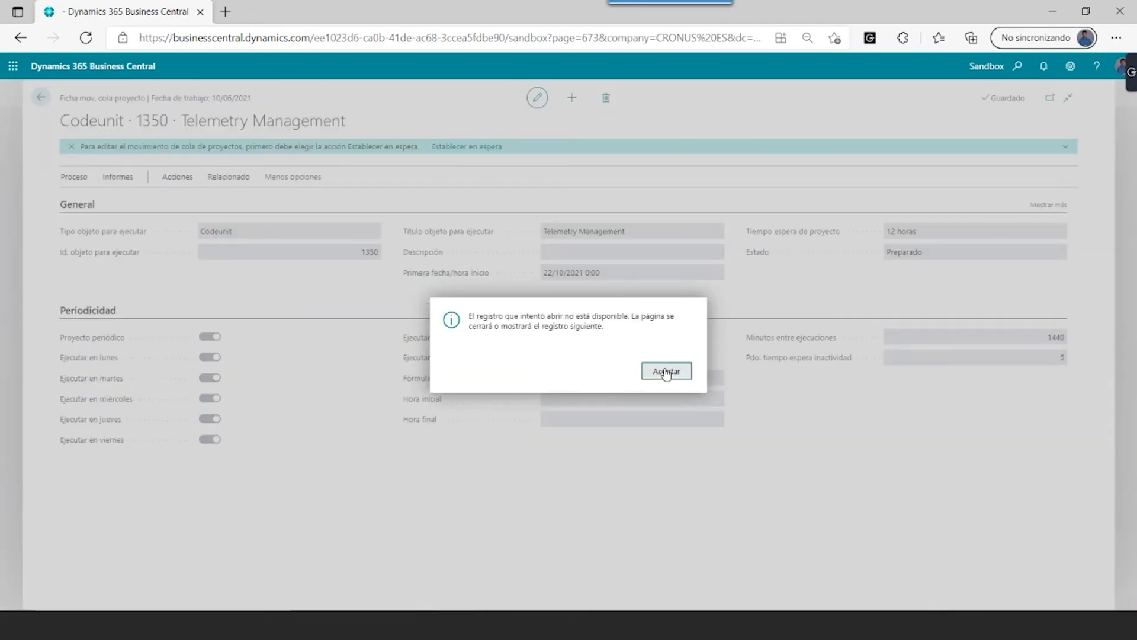
key("Escape")
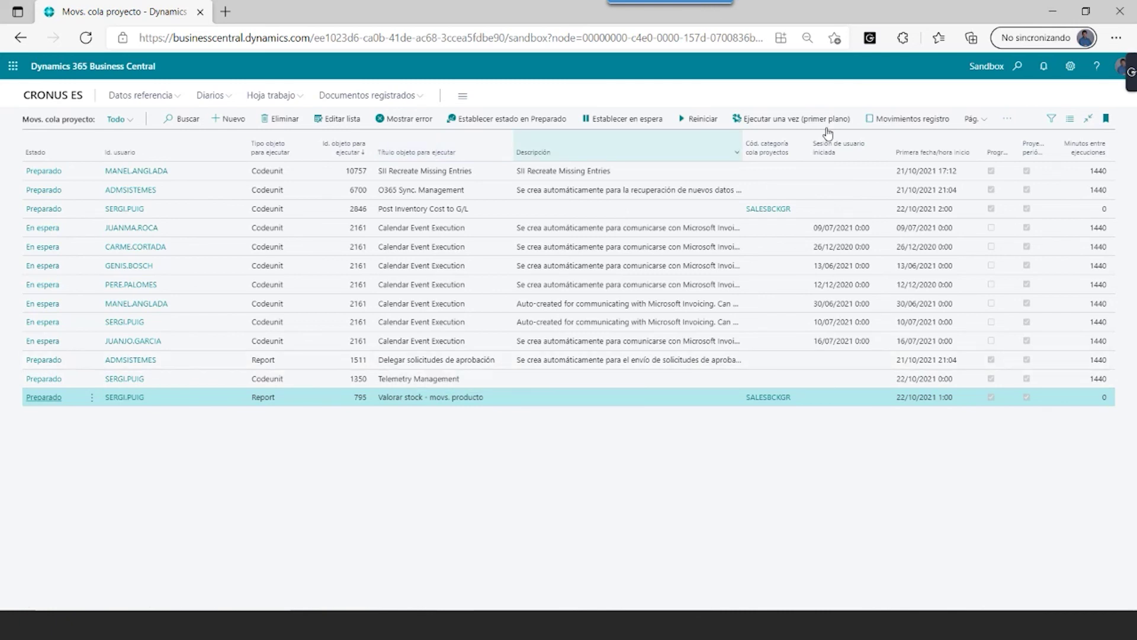
Search for "clinte 10" and open the Cliente - Listado 10 mejores report options
left_click(1019, 70)
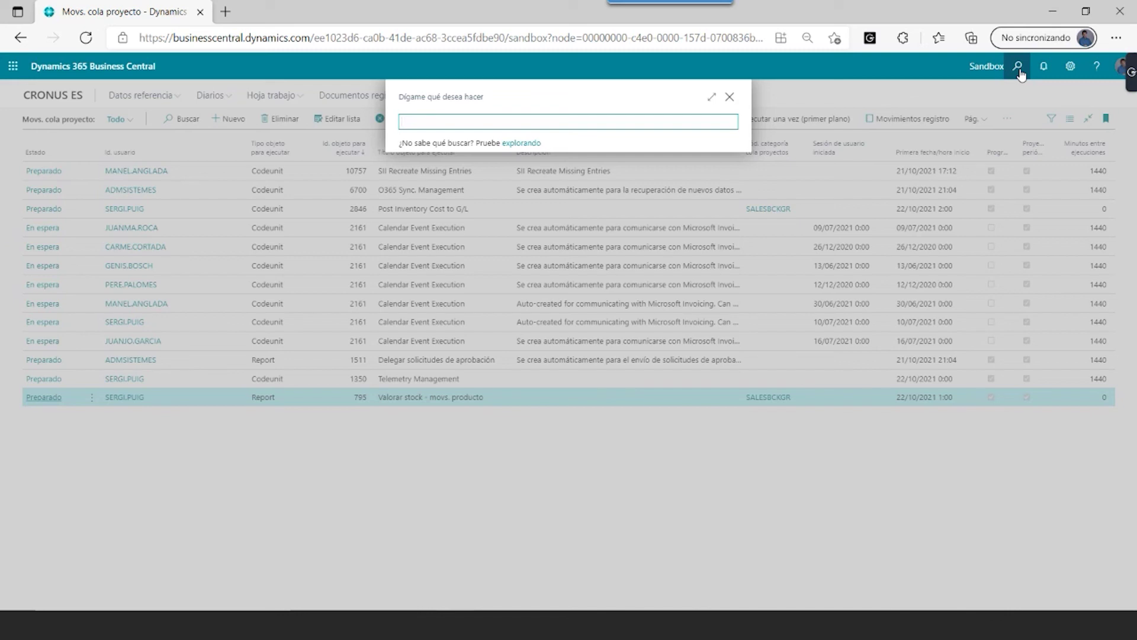
type("clinte")
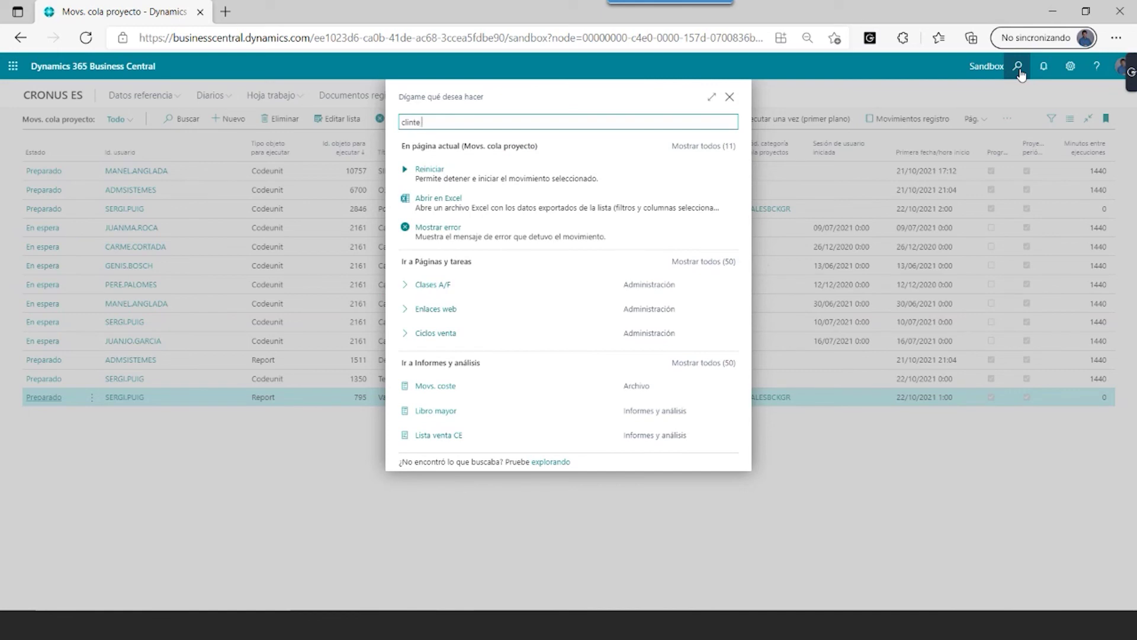
type(" 10")
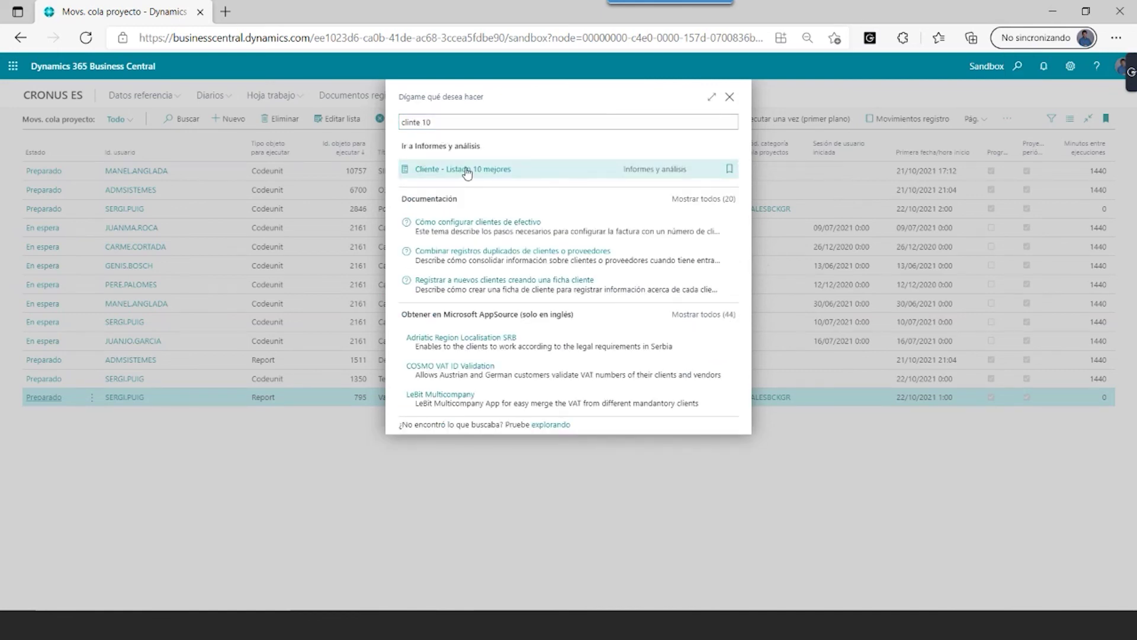
left_click(467, 170)
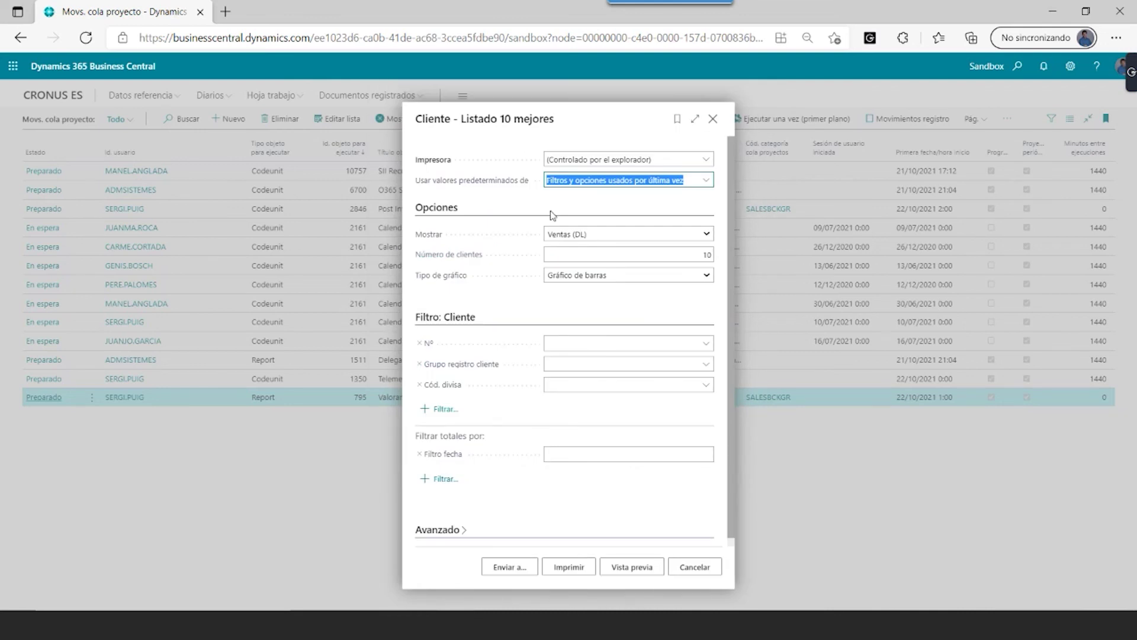
Schedule the Cliente - Listado 10 mejores report as PDF with a first start of 21/10/2021 20:00 and no expiration
left_click(517, 567)
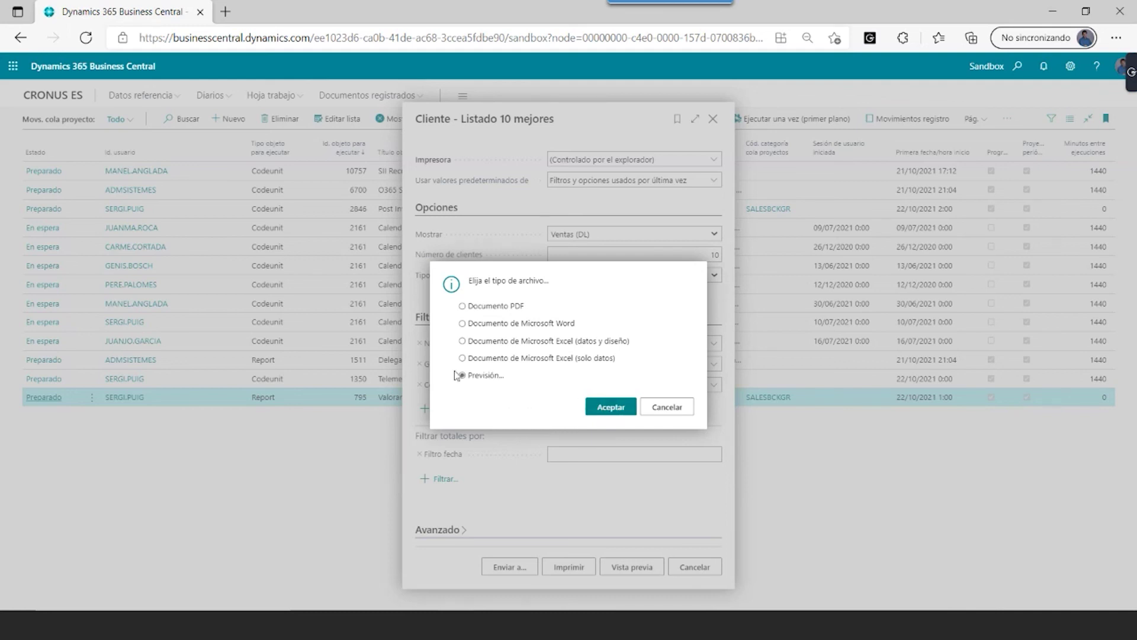
left_click(610, 407)
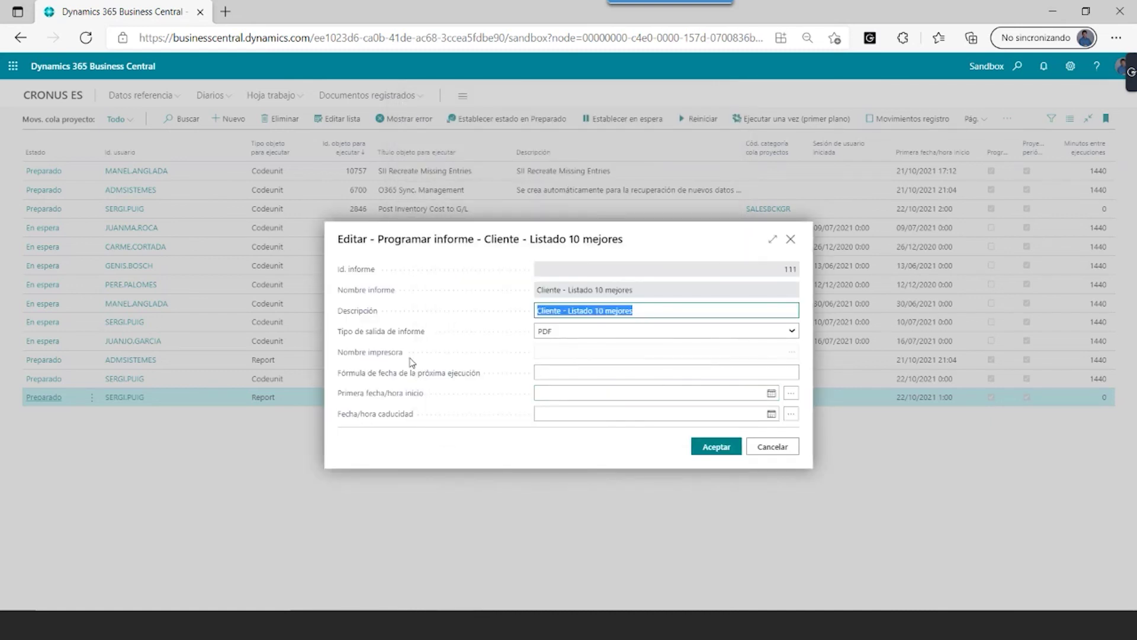
left_click(584, 391)
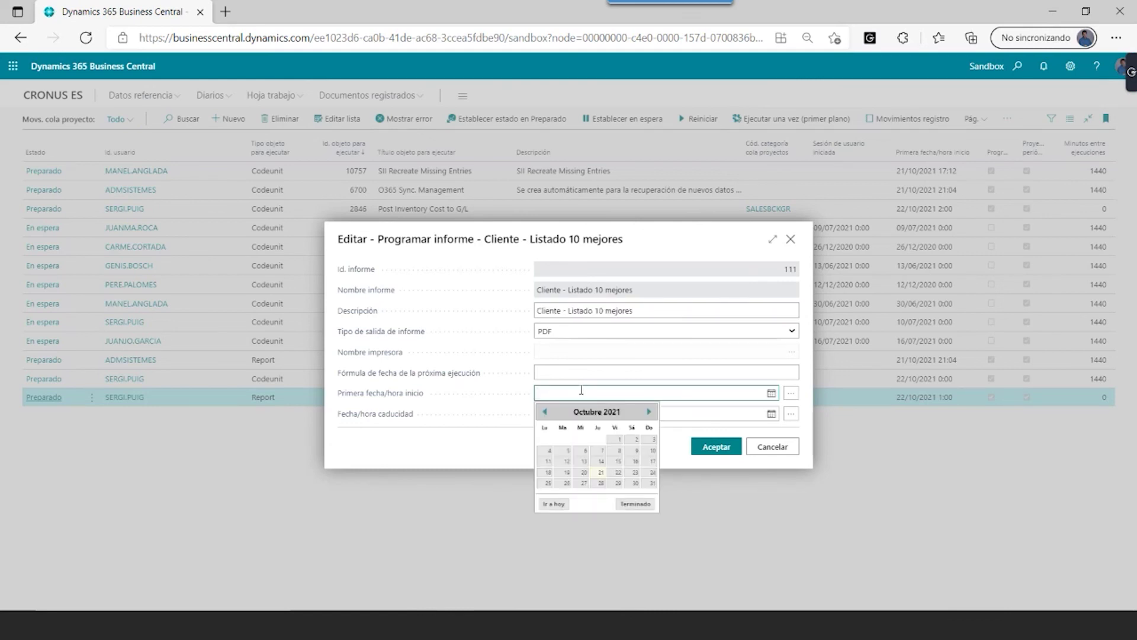
left_click(600, 473)
key("Tab")
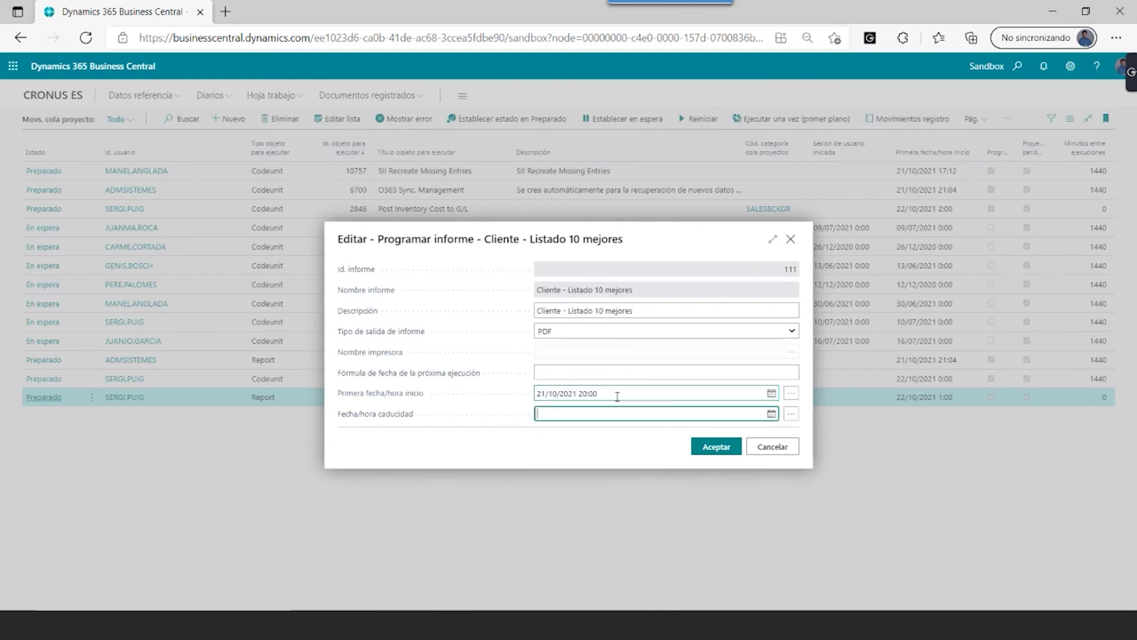
left_click(616, 395)
left_click(621, 415)
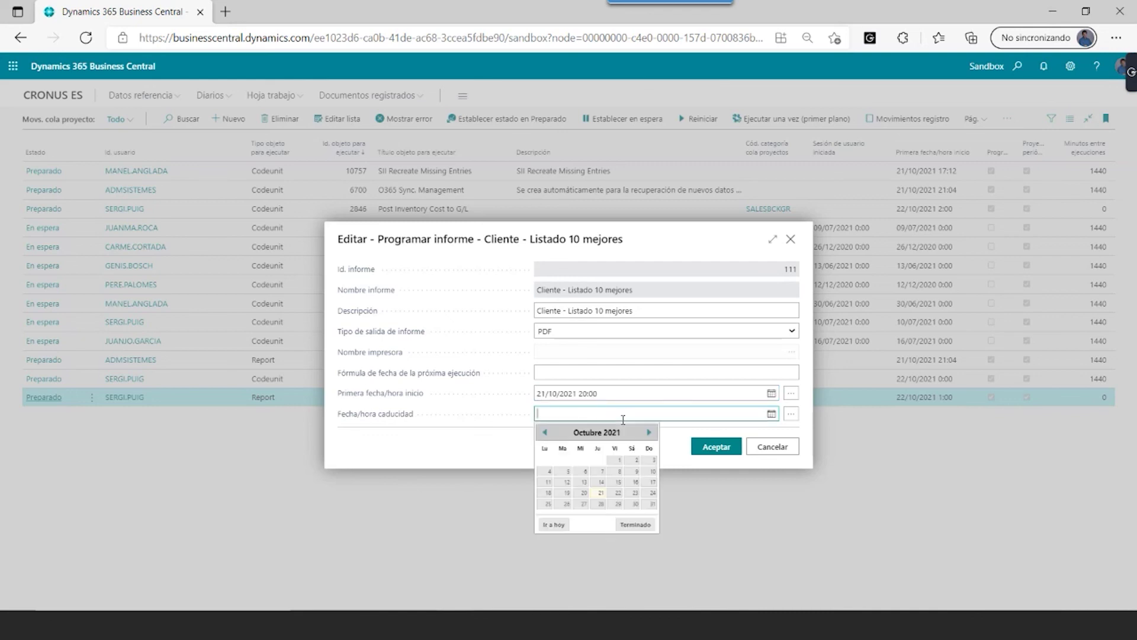
left_click(716, 446)
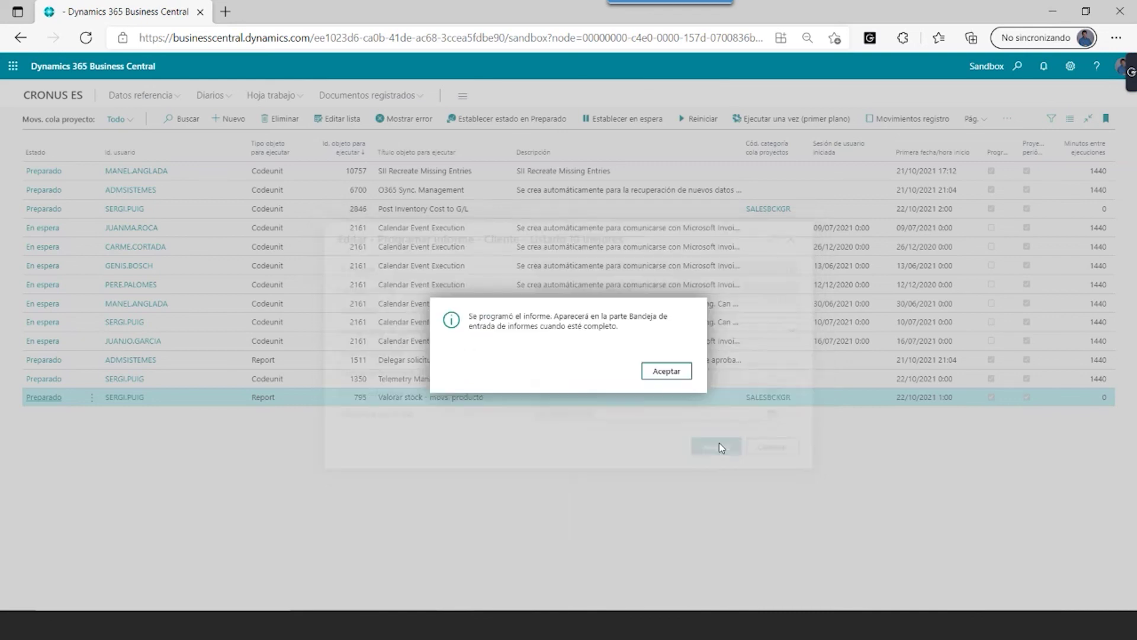
left_click(668, 372)
Examine the scheduled Cliente - Listado 10 mejores entry and its first start date/time in the job queue list
left_click(462, 416)
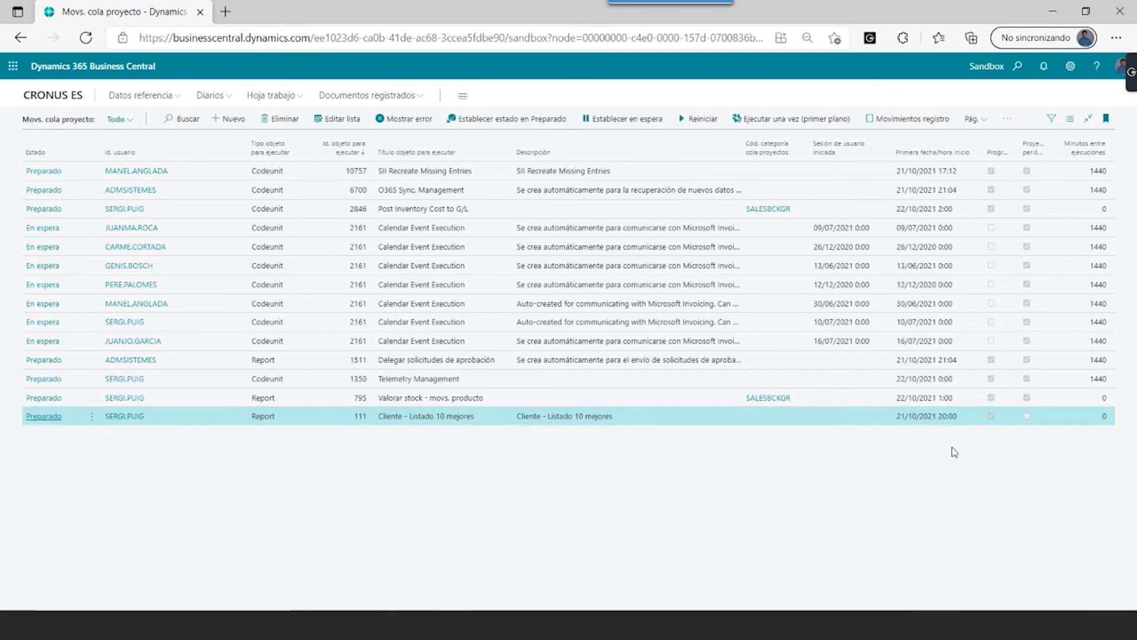
triple_click(948, 420)
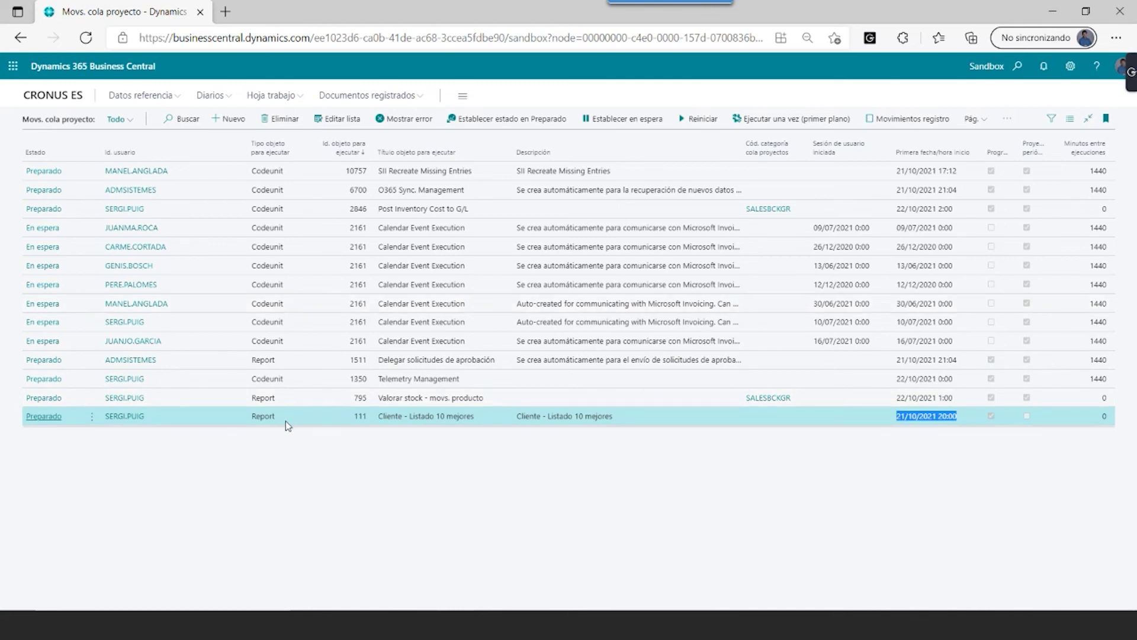
left_click(429, 323)
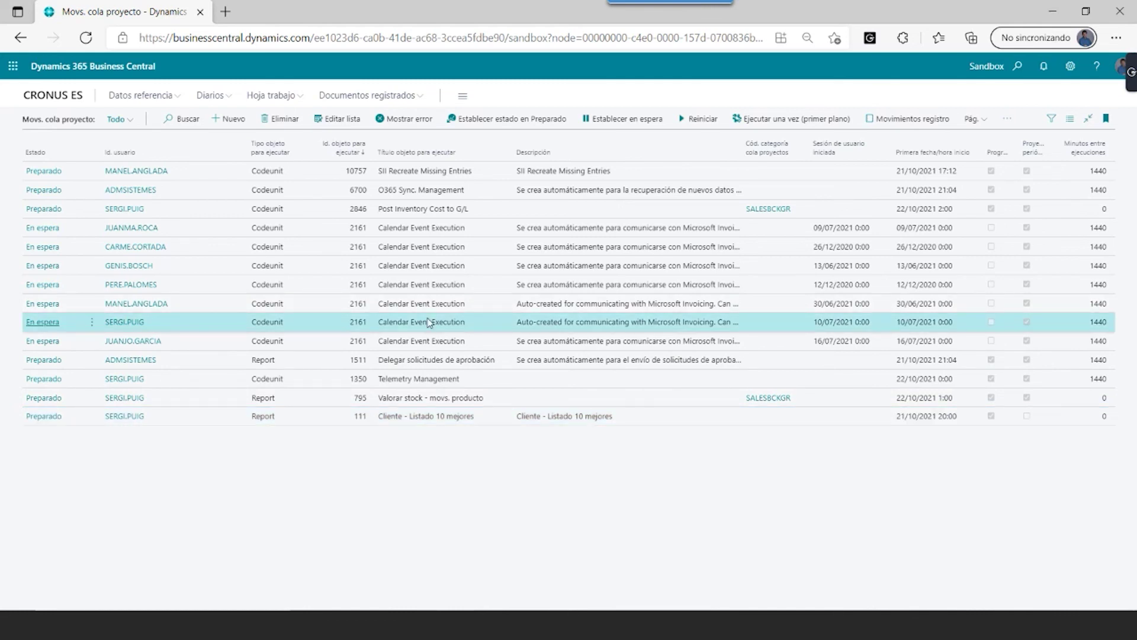